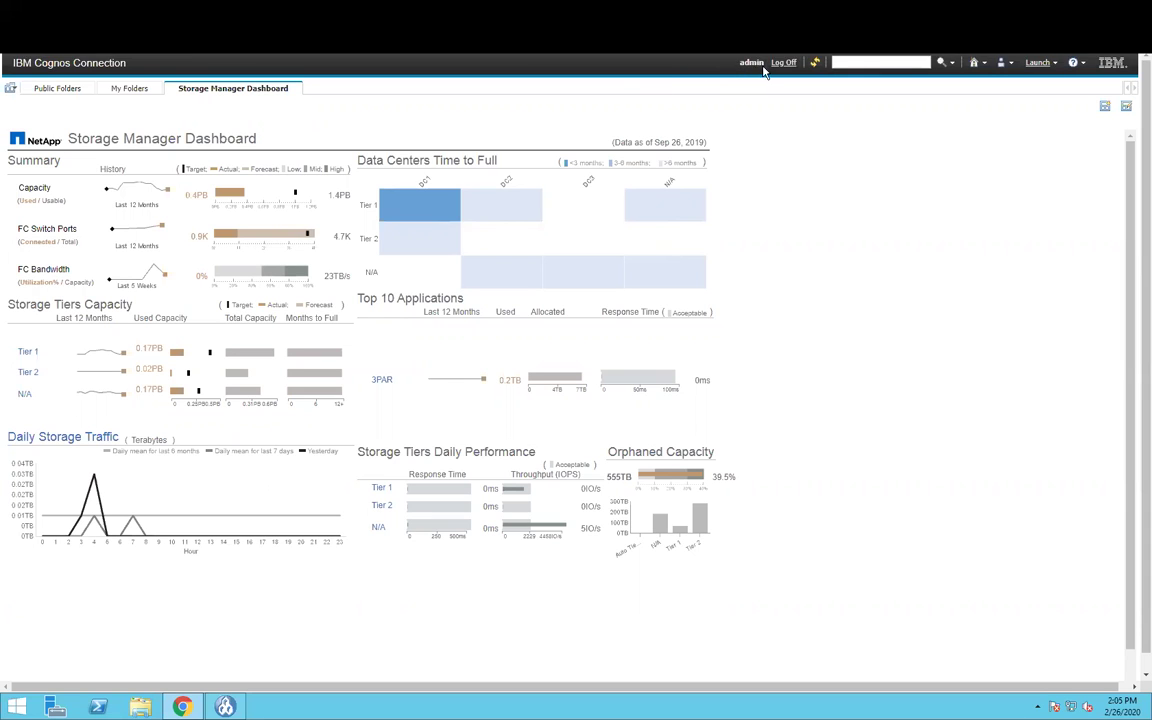
- Switch from the Storage Manager Dashboard to the Public Folders list
left_click(55, 90)
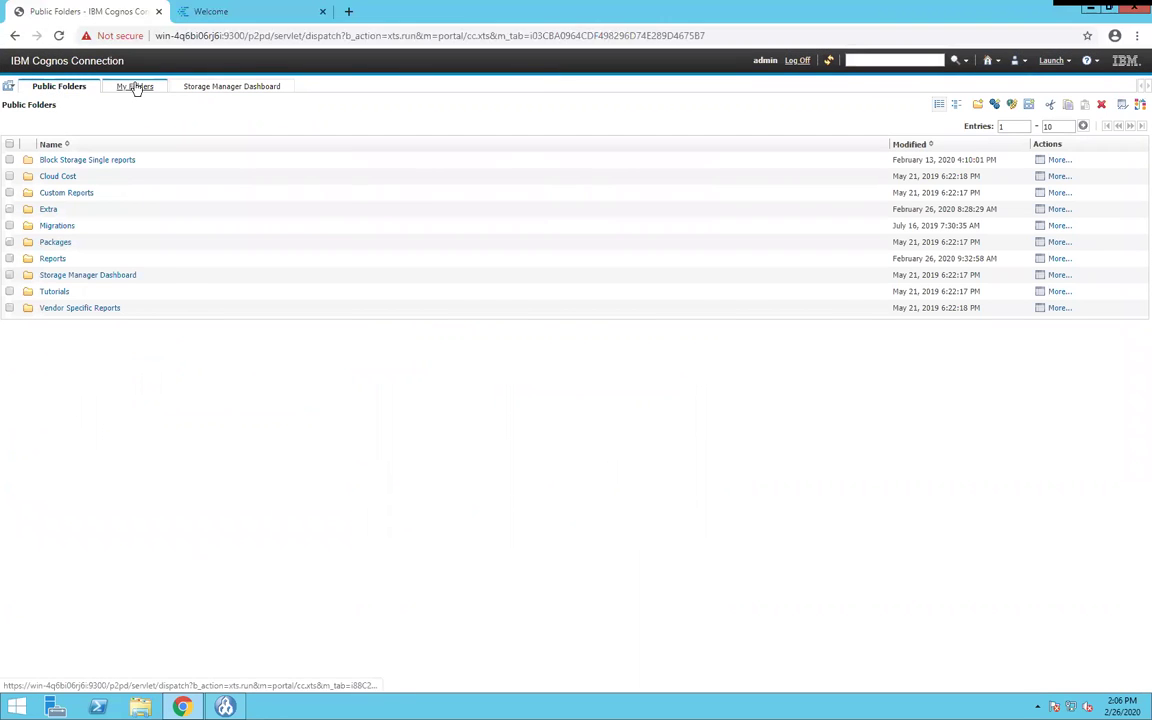
- Go into the Reports folder and bring up the schedule for 7.6 Switch Port Status
left_click(52, 259)
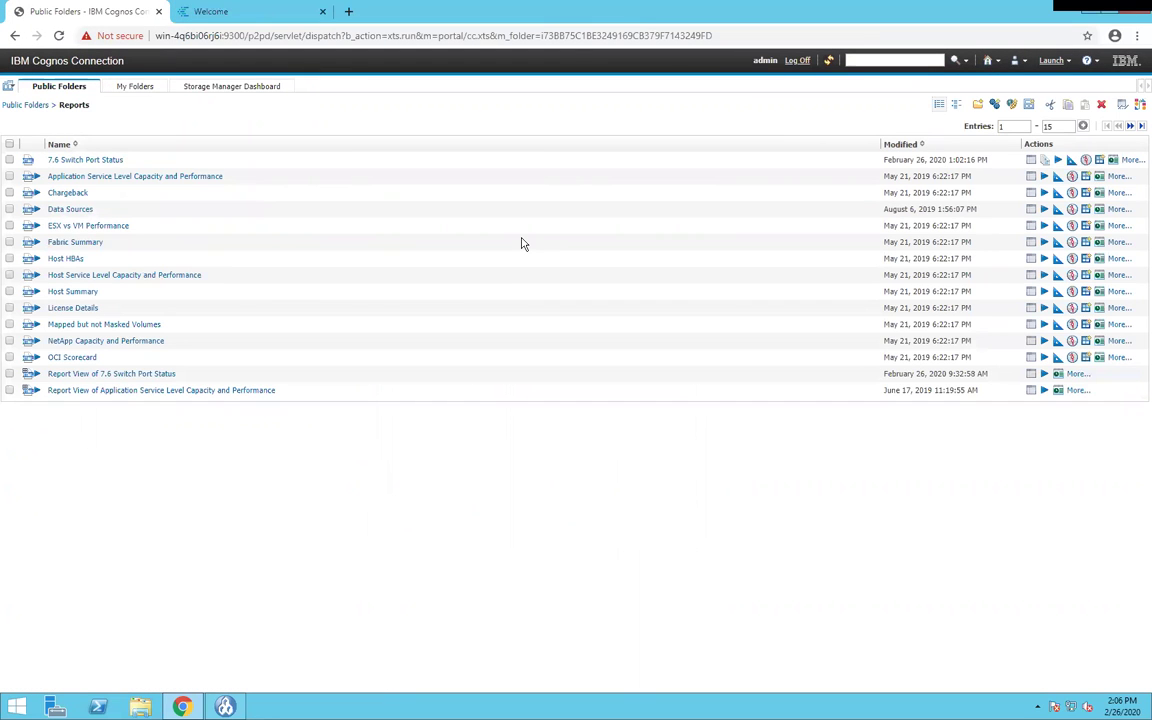
left_click(1112, 160)
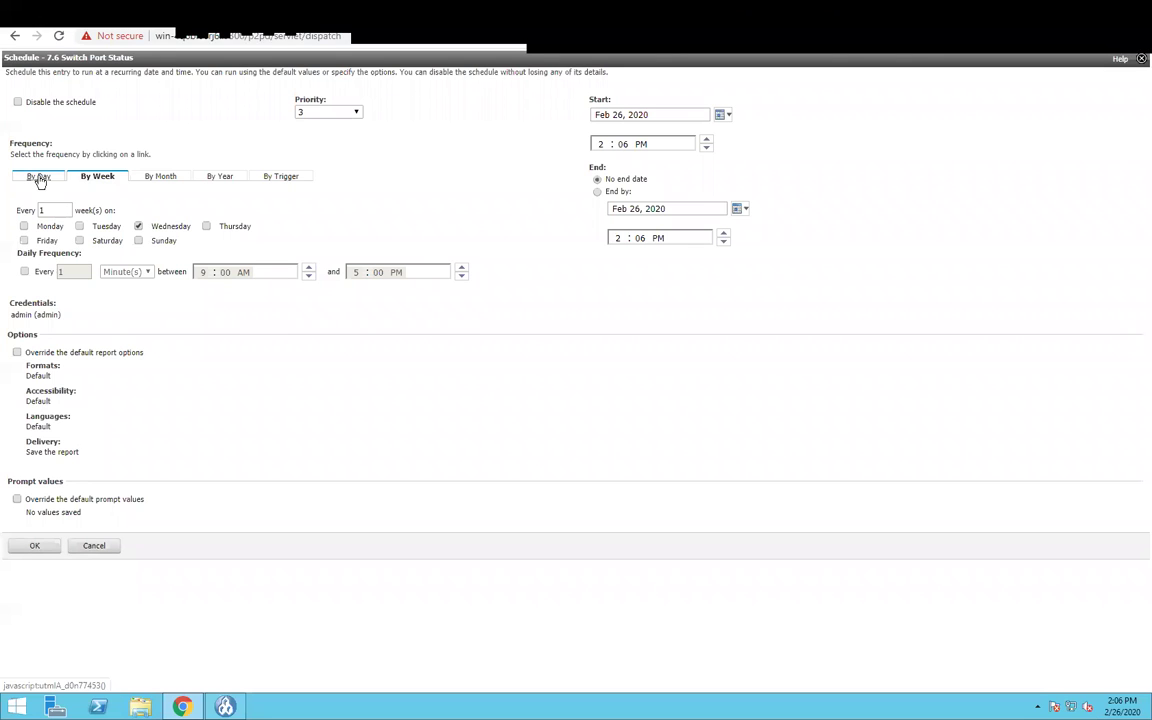
left_click(40, 178)
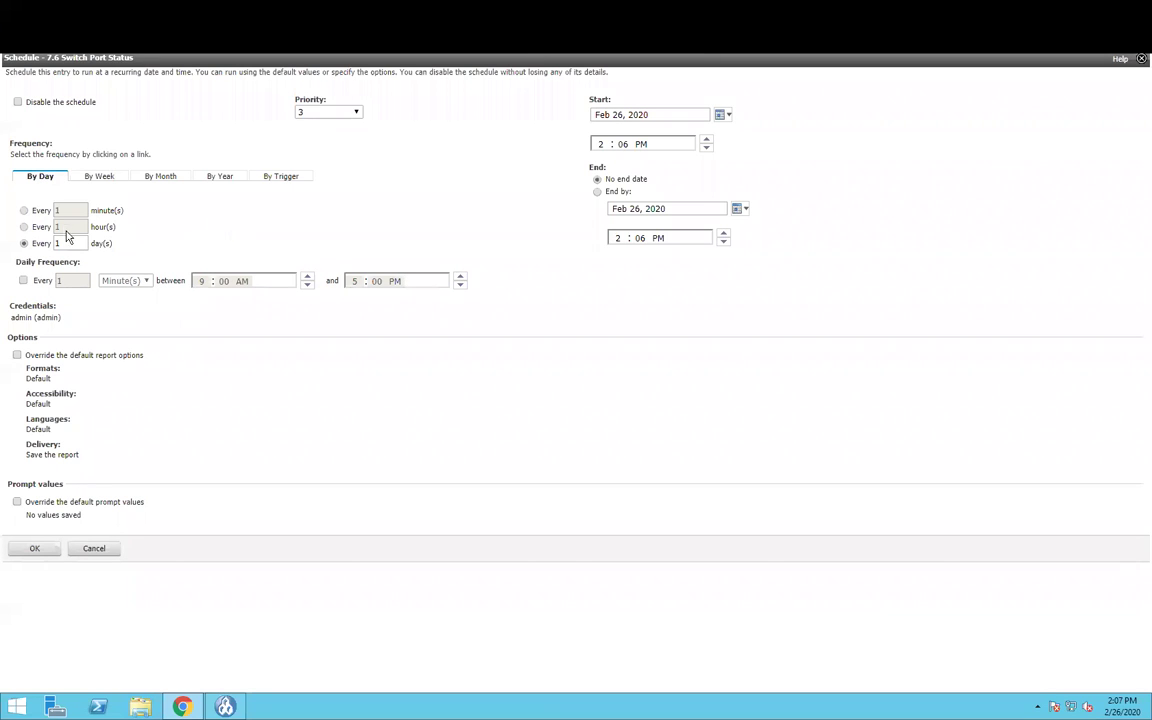
left_click(95, 176)
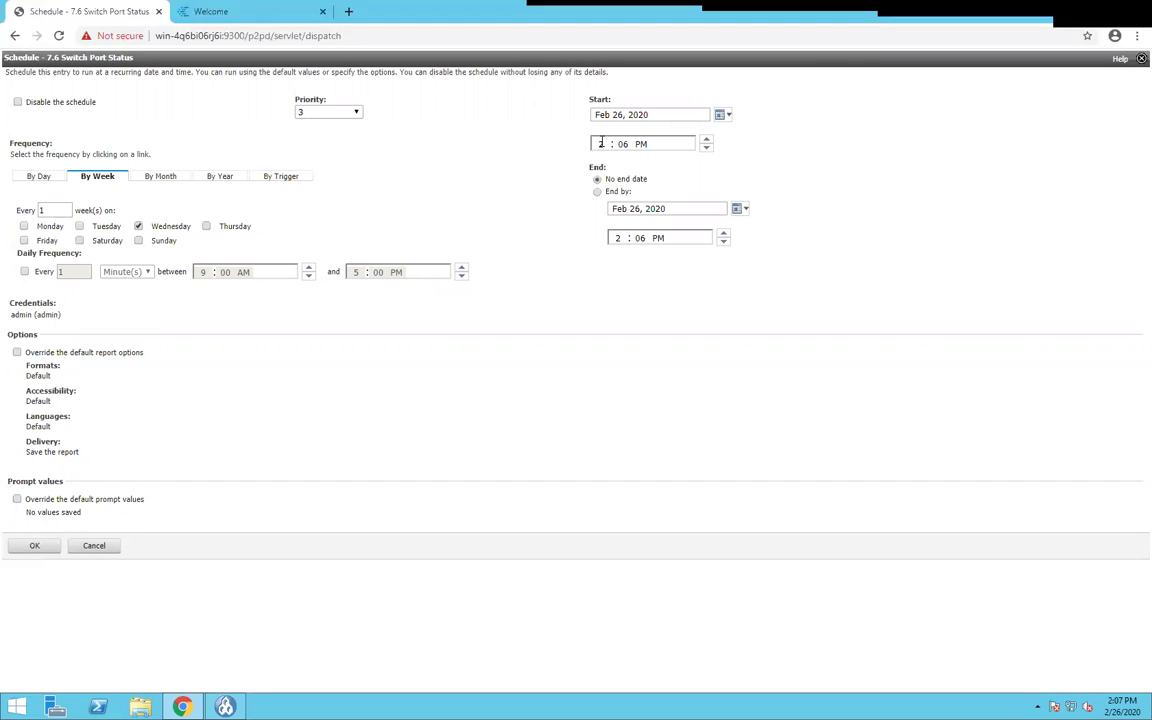
- Pick a start date from the calendar and set the start time to 7:00 AM
left_click(725, 116)
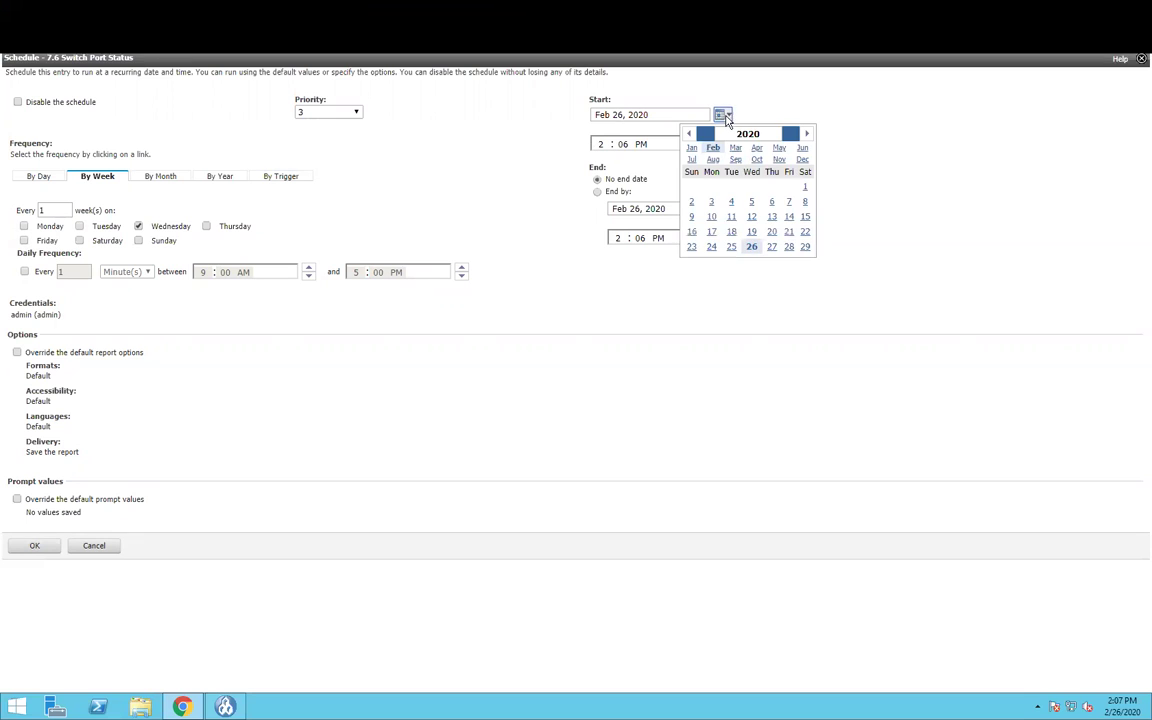
left_click(805, 246)
left_click(661, 147)
left_click(603, 144)
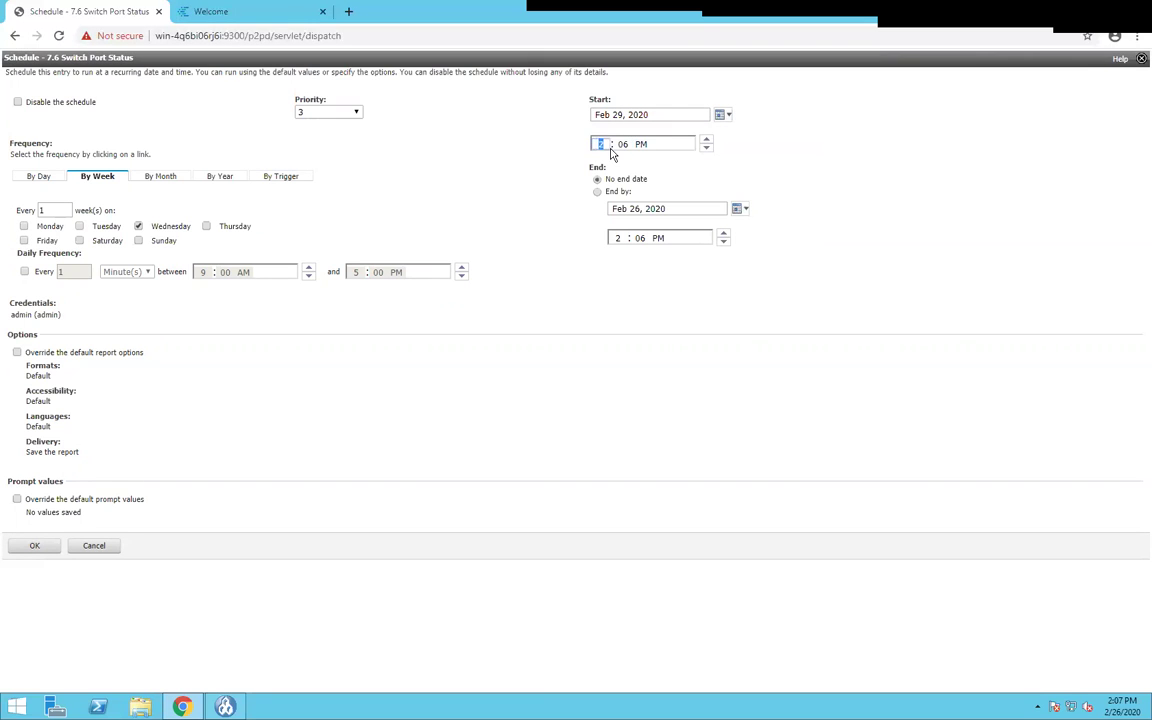
type("7")
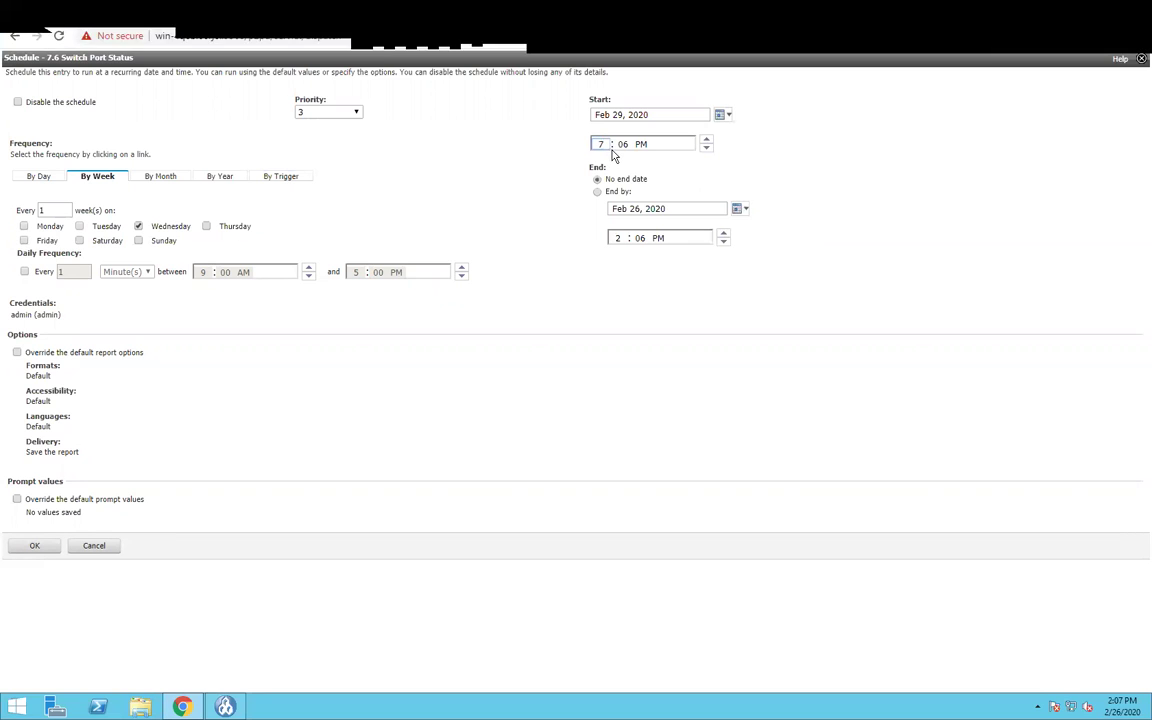
key("Tab")
key("Down")
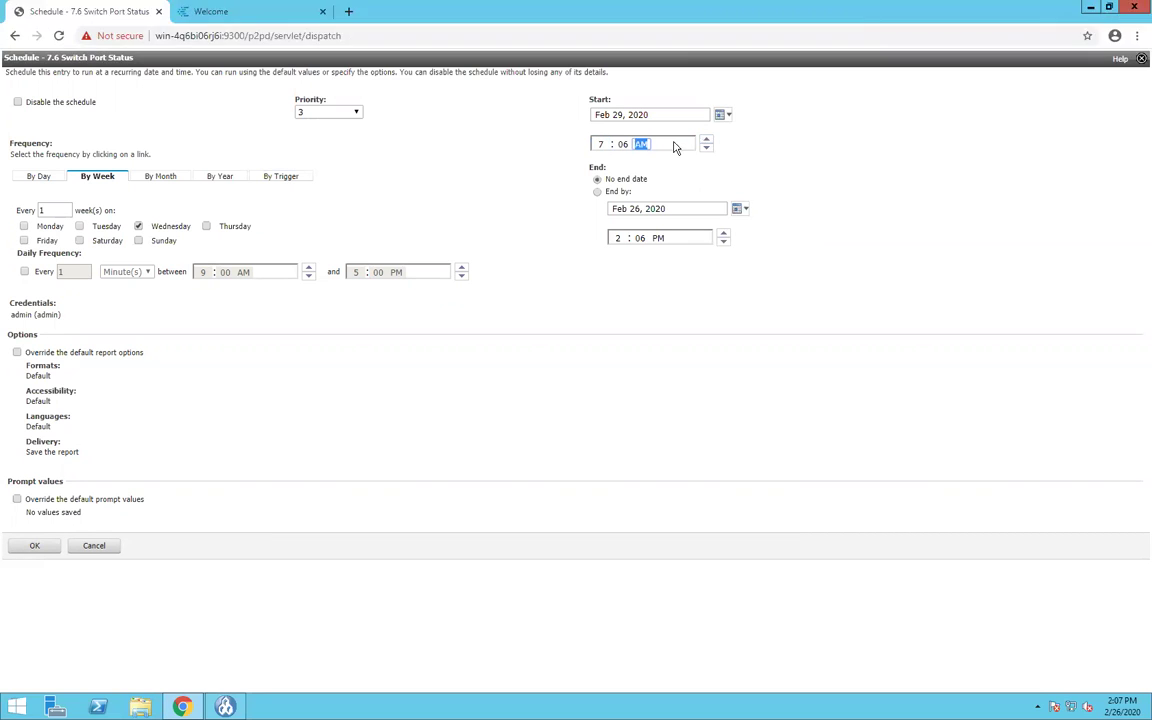
left_click(623, 144)
type("00")
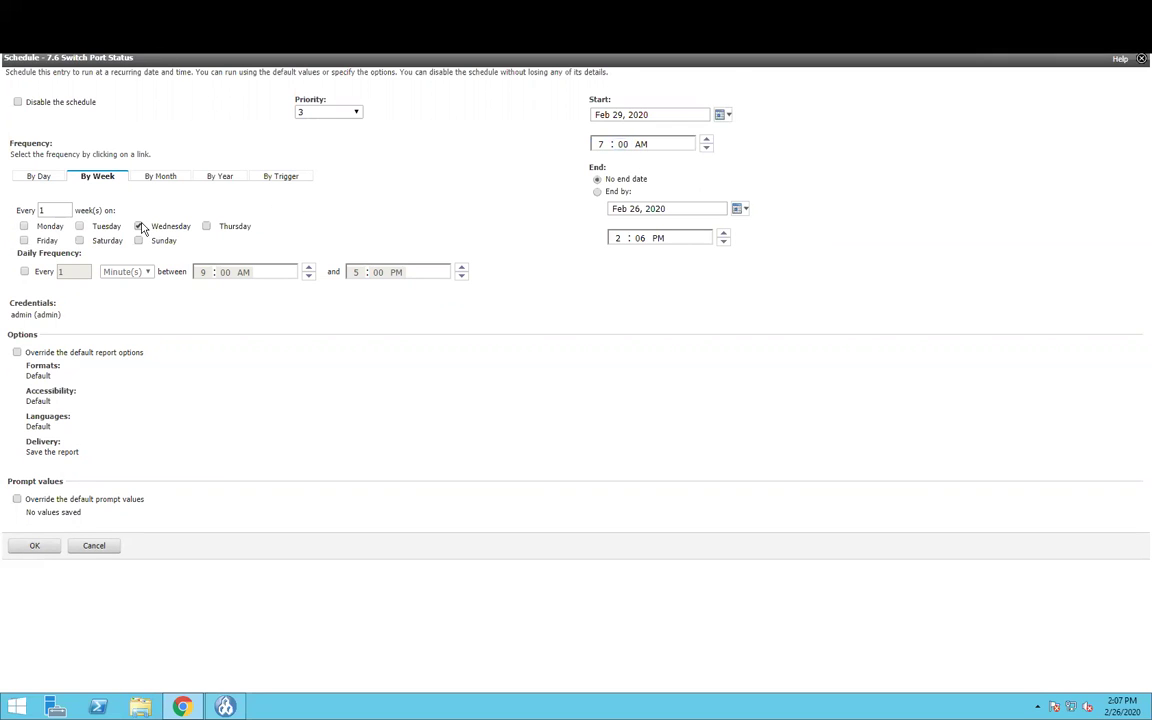
- Change the start date to Feb 26, 2020 and keep No end date selected
left_click(721, 114)
left_click(753, 255)
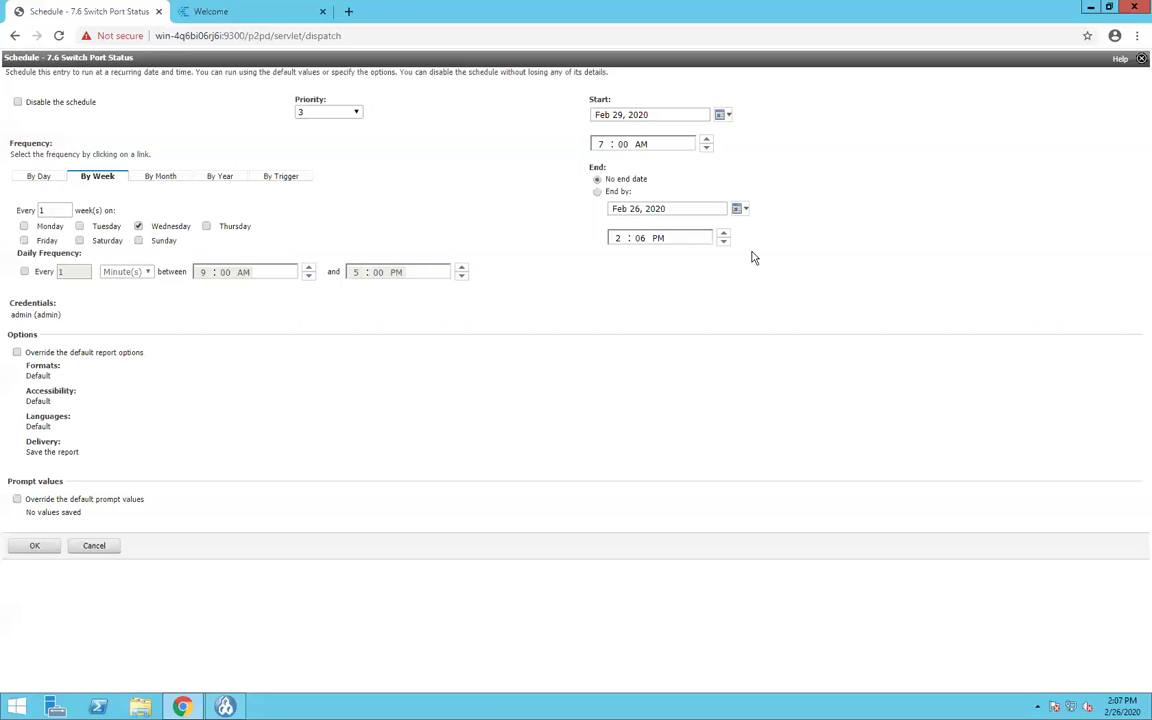
left_click(721, 114)
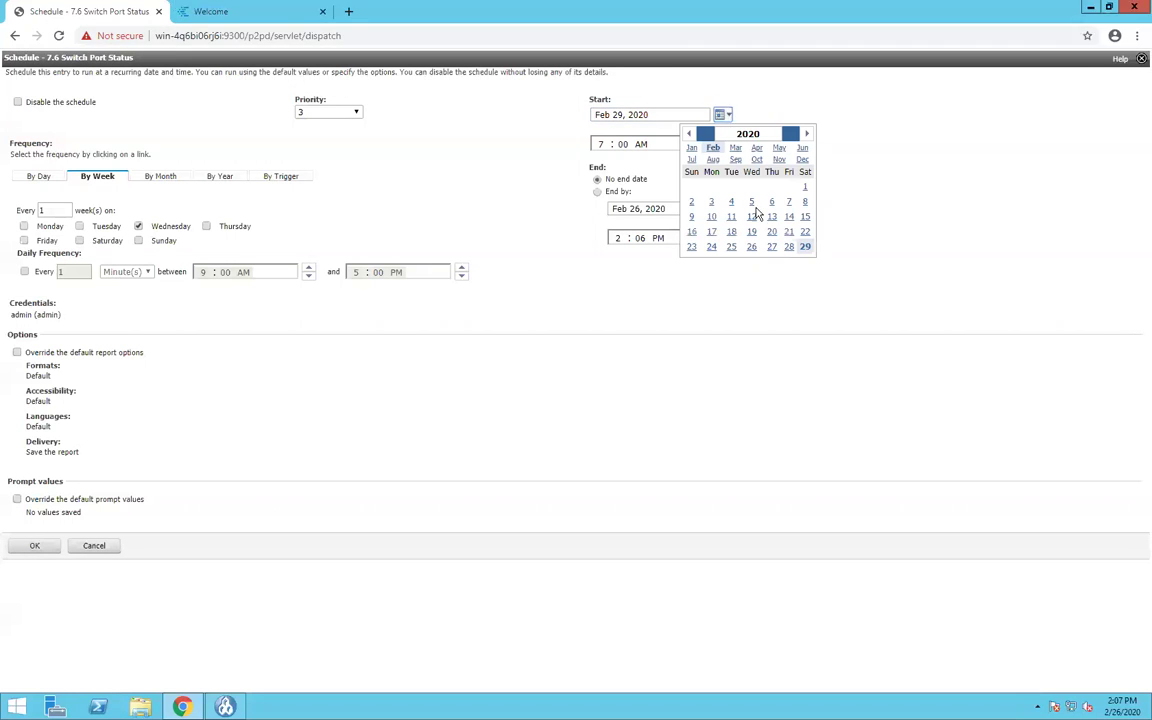
left_click(753, 250)
left_click(617, 115)
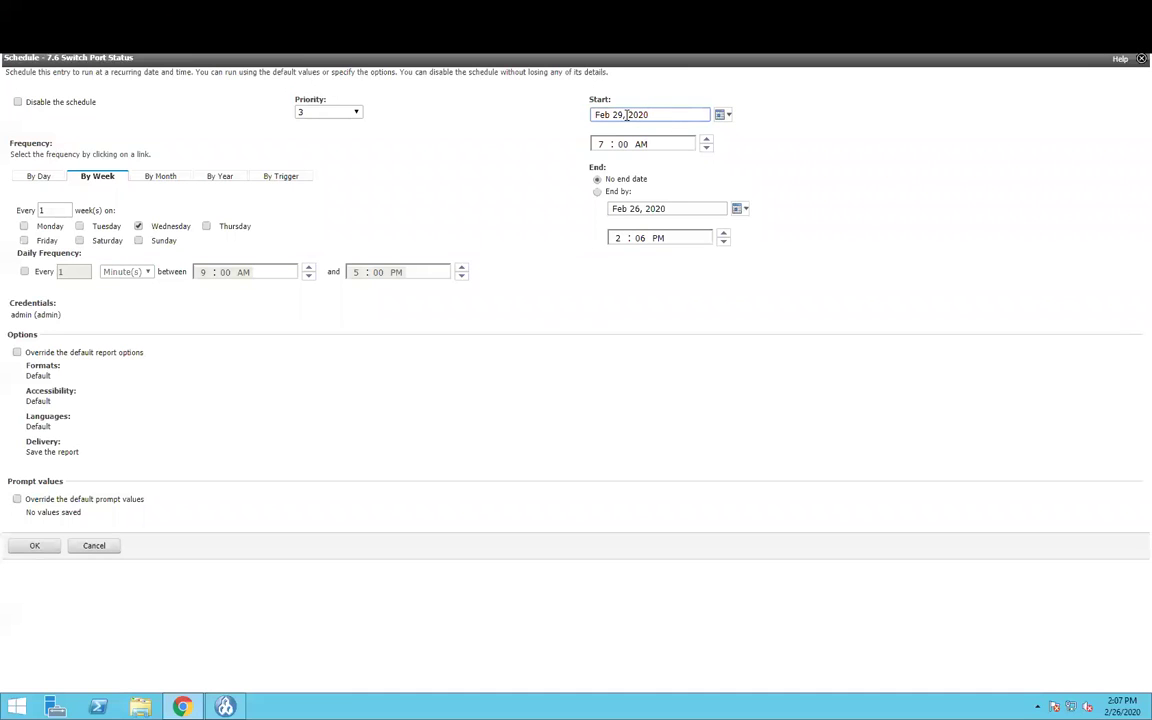
type("26")
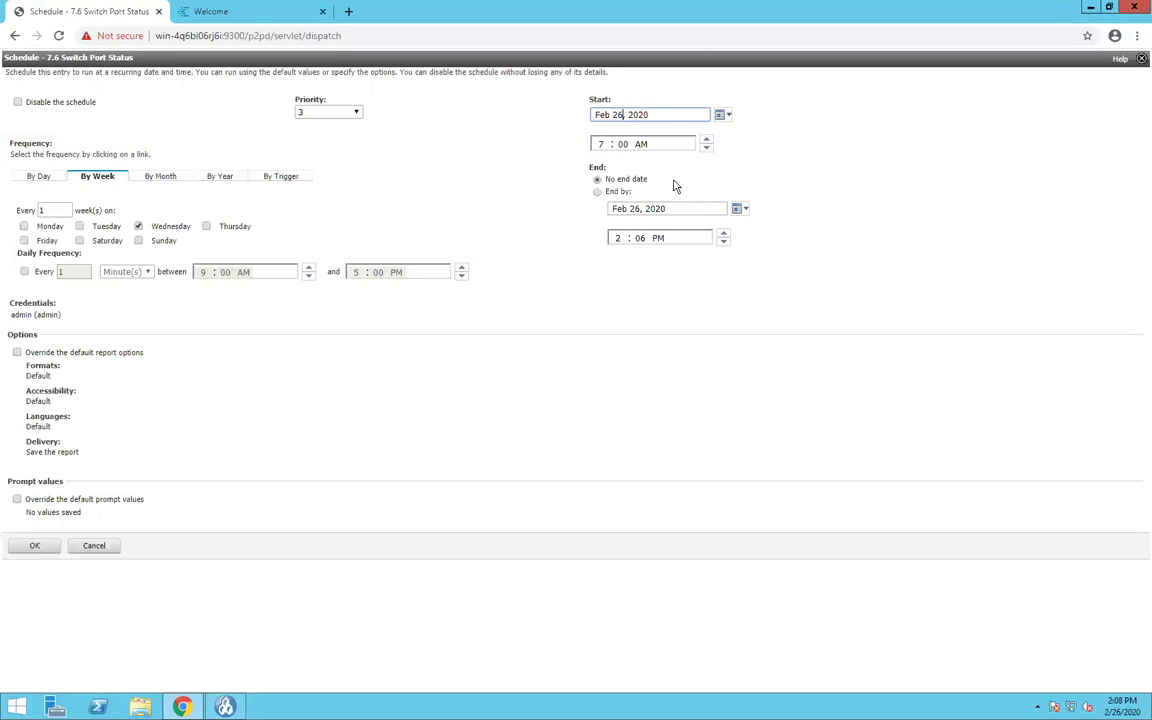
left_click(597, 192)
left_click(598, 181)
- Override the report options at 20 rows per page and add PDF, Excel 2007, Excel 2007 Data outputs
left_click(17, 353)
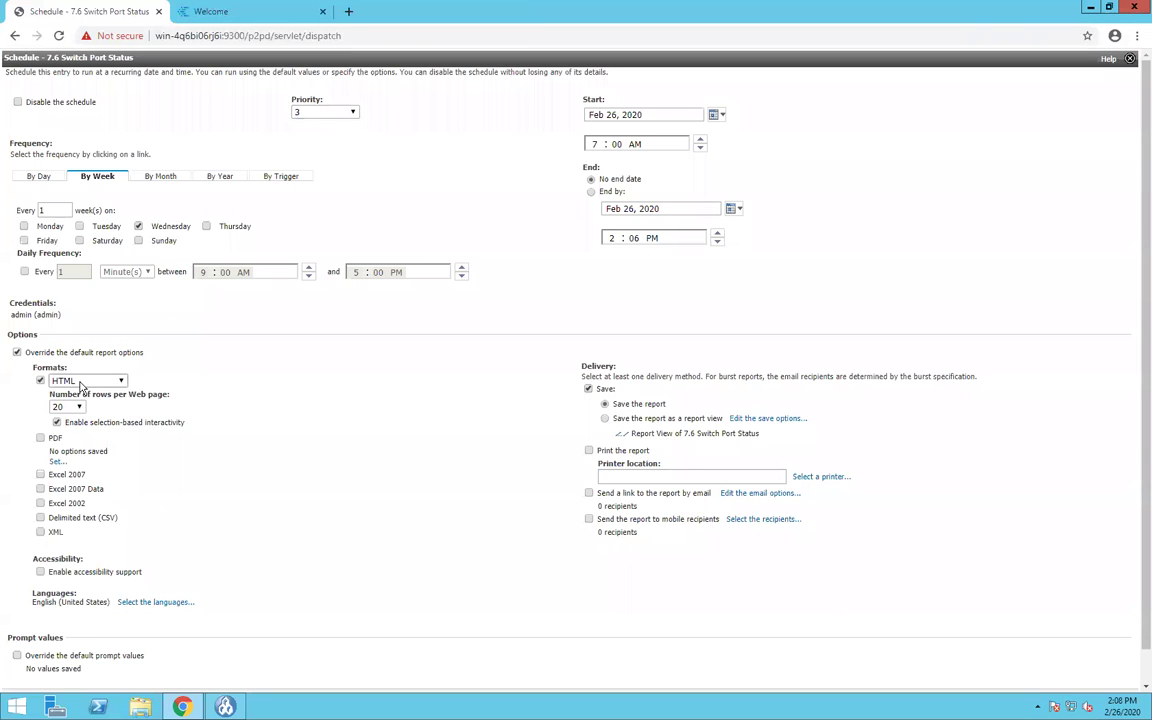
left_click(79, 407)
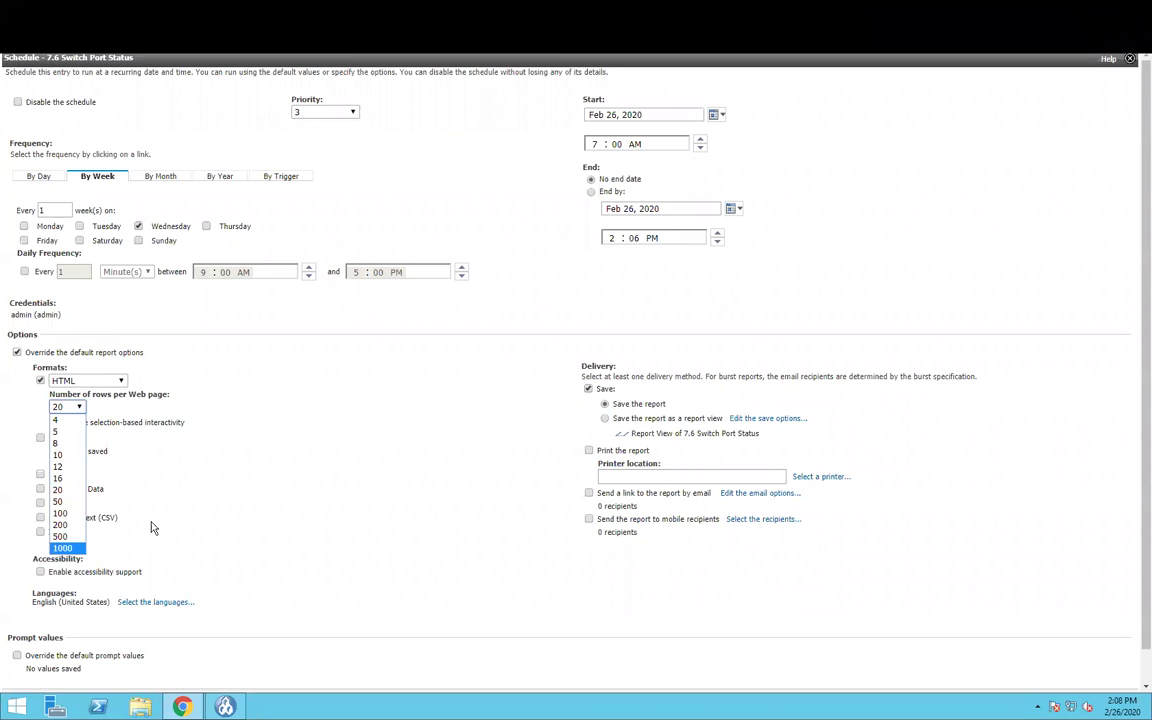
left_click(136, 412)
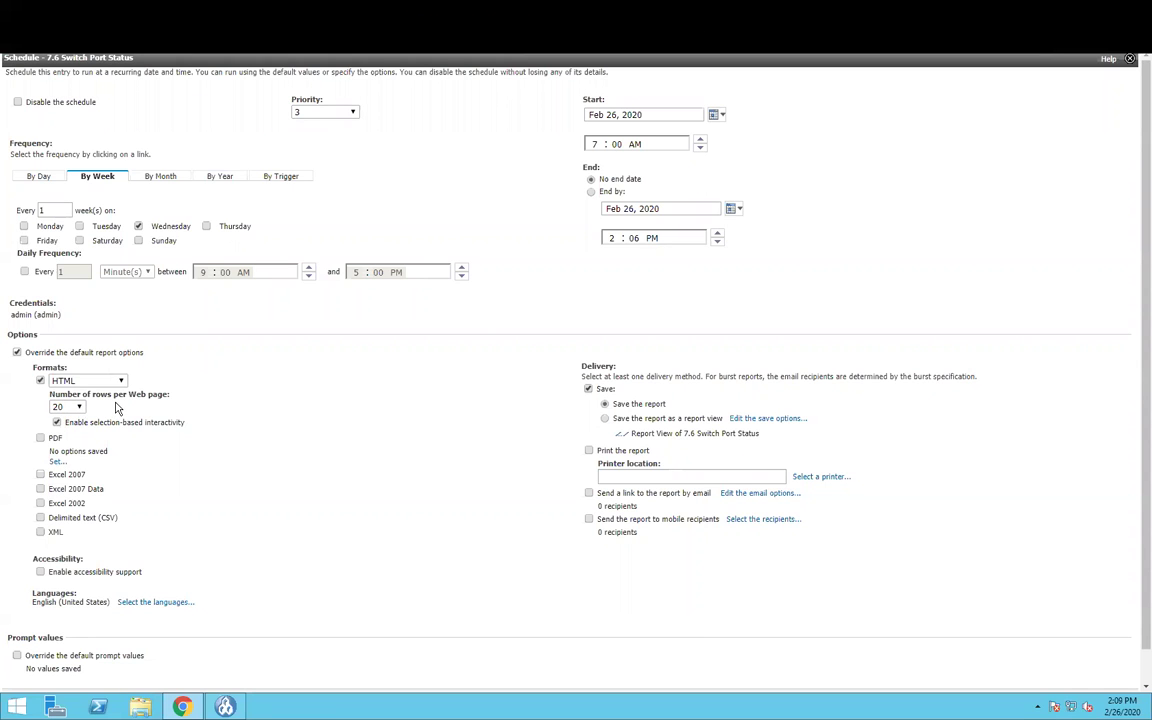
left_click(40, 438)
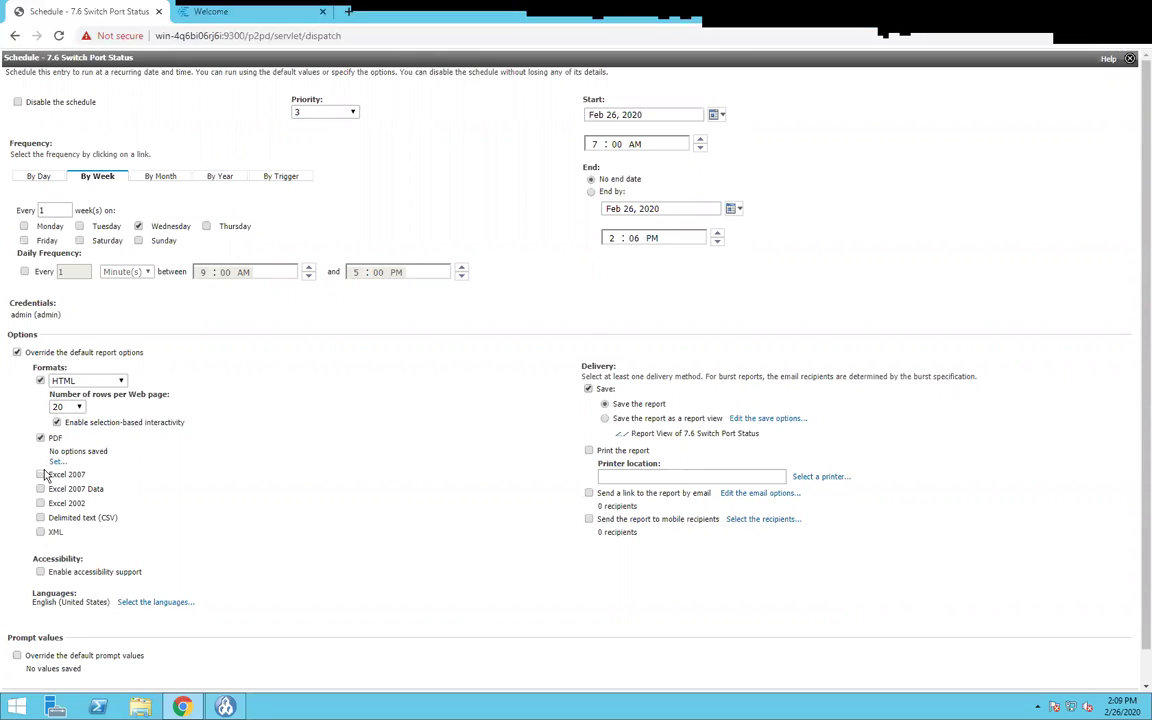
left_click(40, 475)
left_click(40, 489)
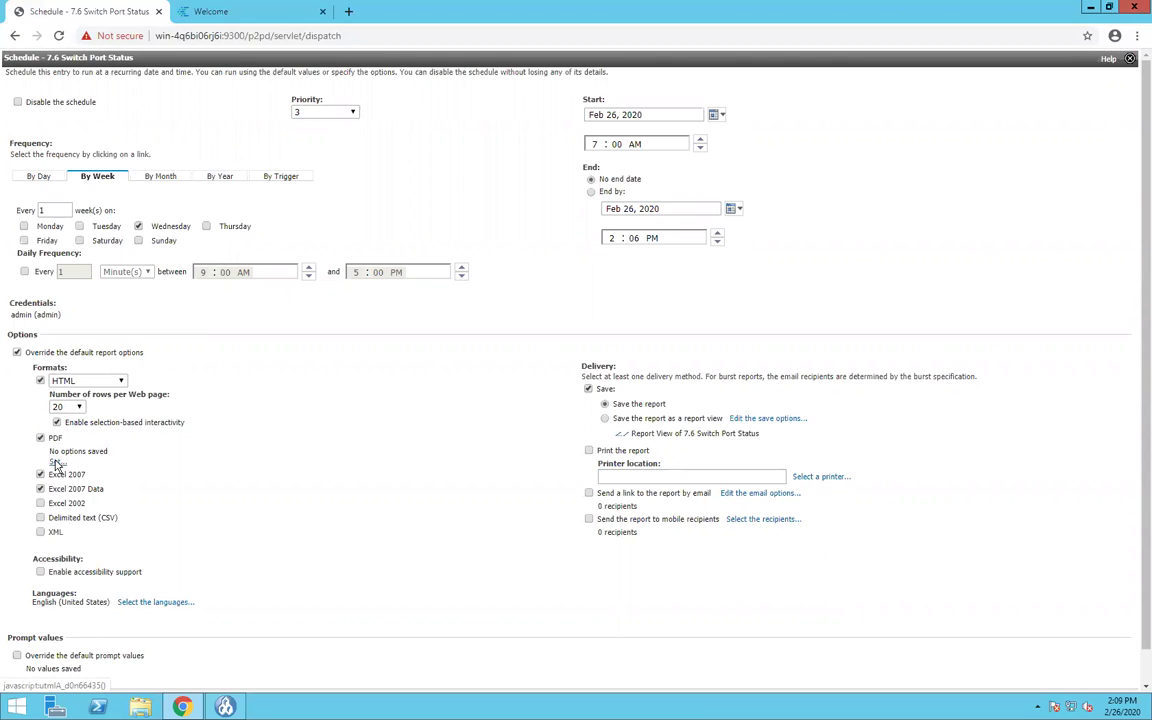
left_click(56, 463)
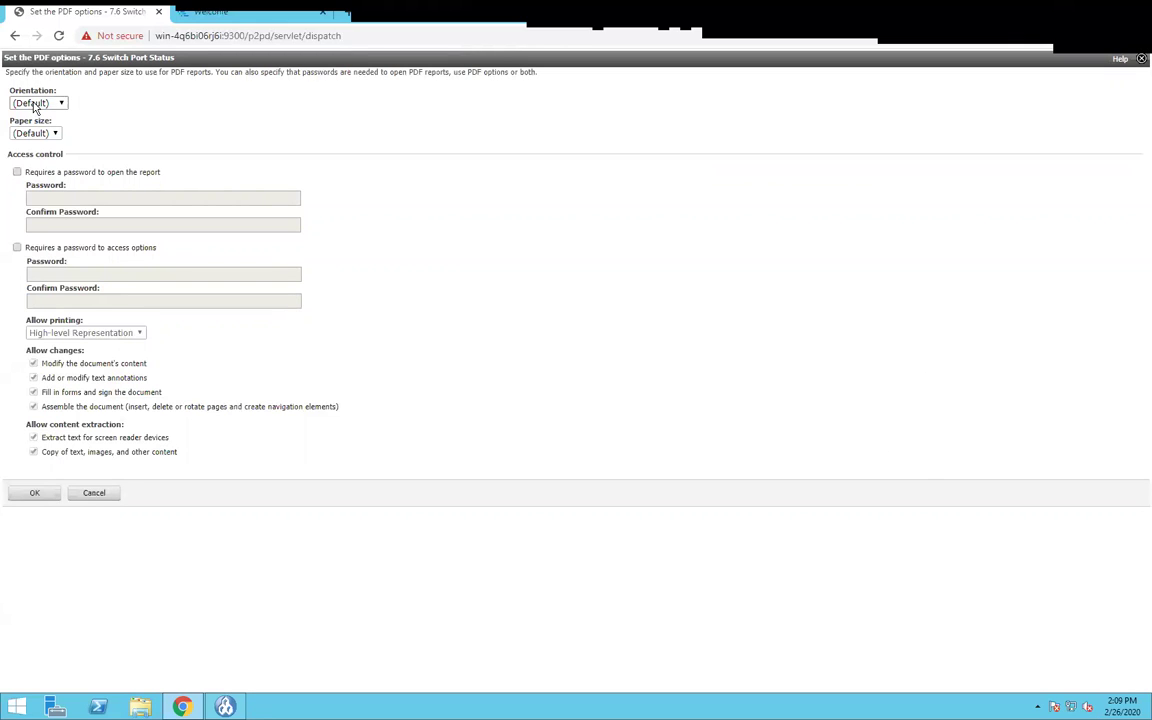
- Try Landscape PDF orientation, then cancel so PDF keeps 'No options saved'
left_click(33, 104)
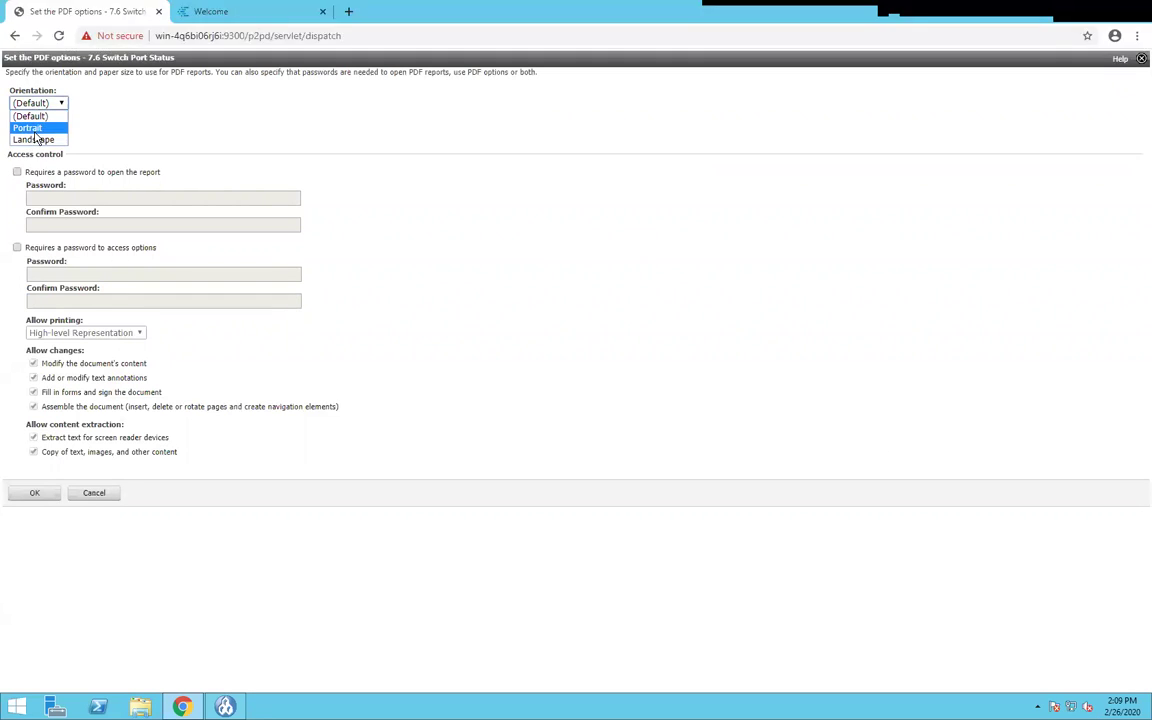
left_click(35, 140)
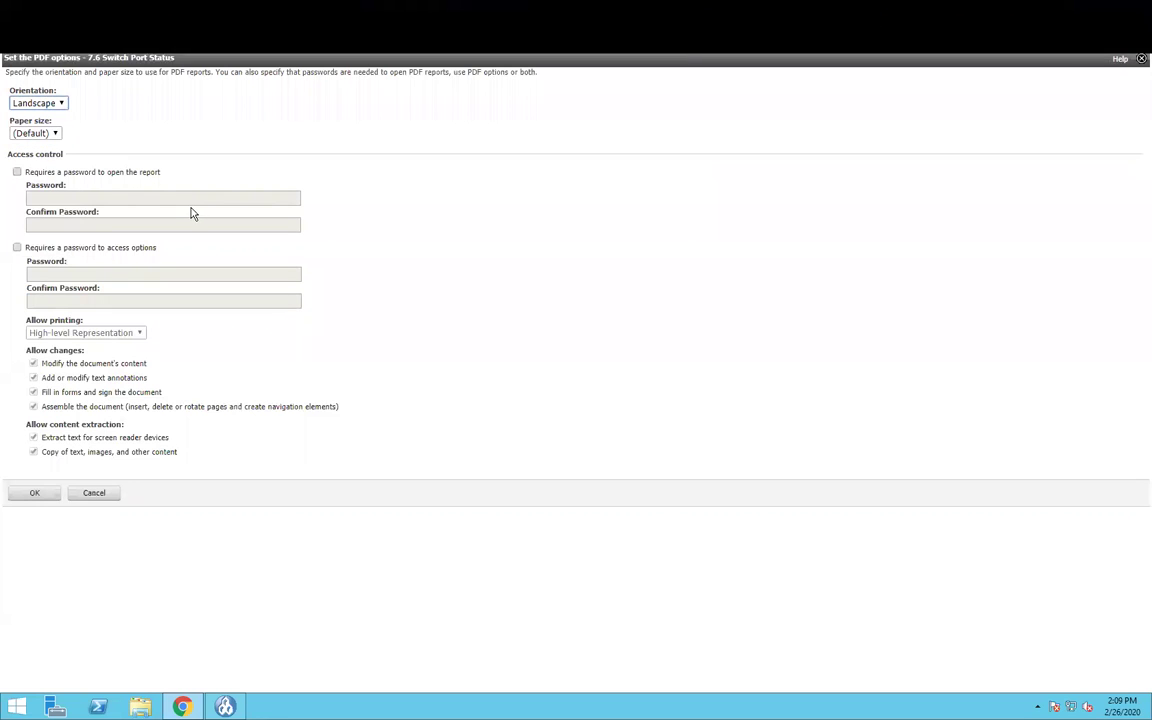
left_click(94, 494)
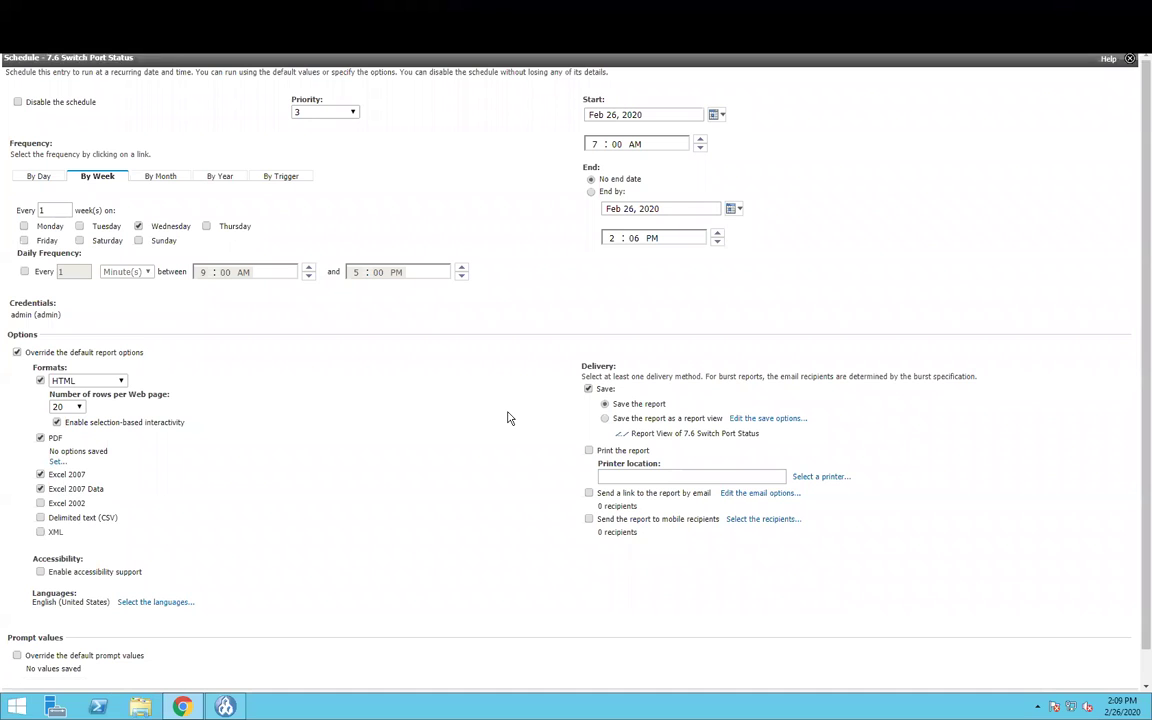
- Add email-link delivery while keeping Save the report selected, then go to the email options
left_click(589, 494)
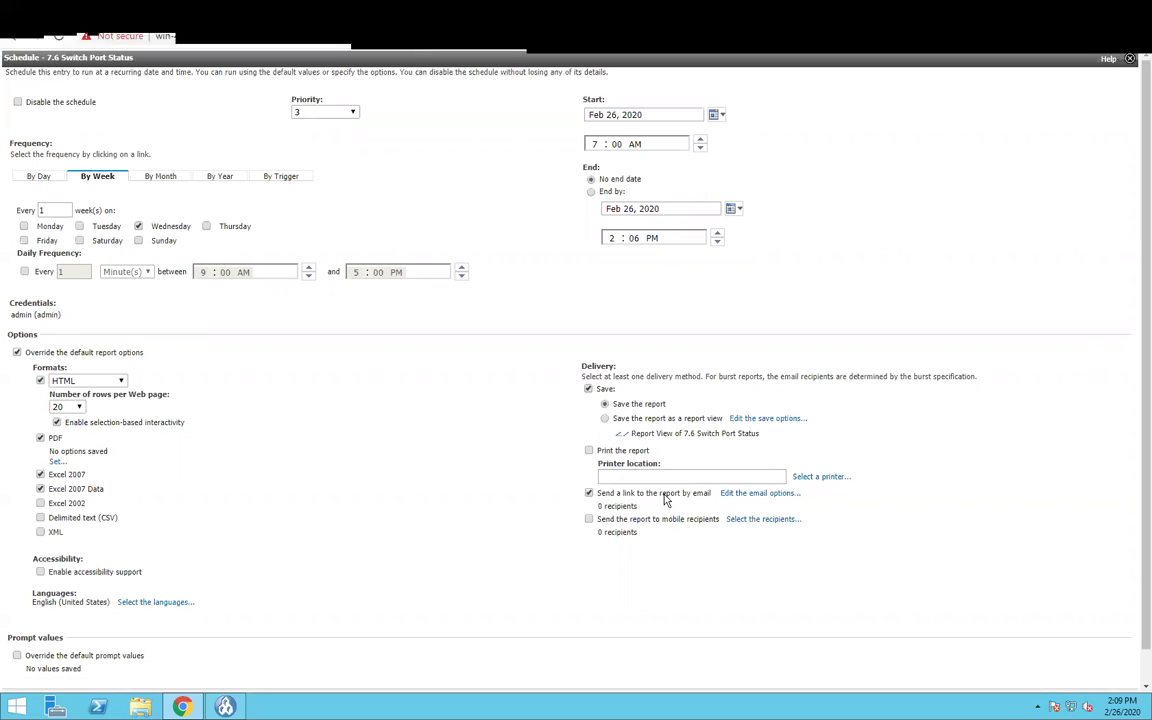
left_click(641, 420)
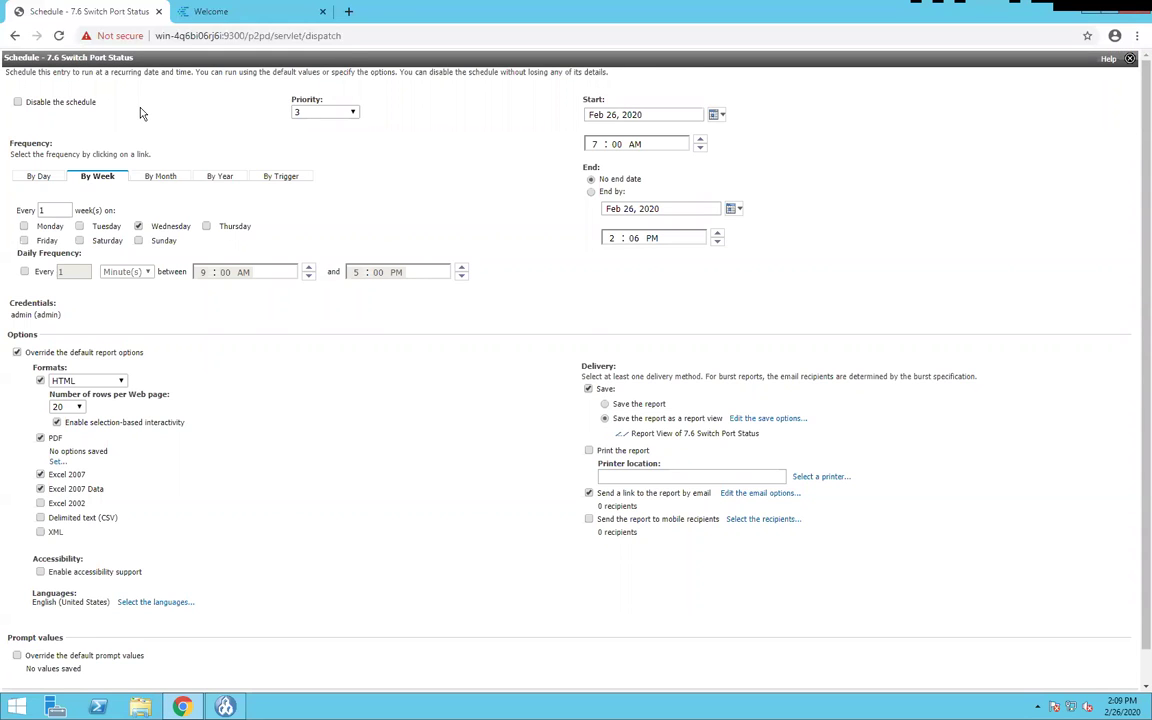
left_click(605, 404)
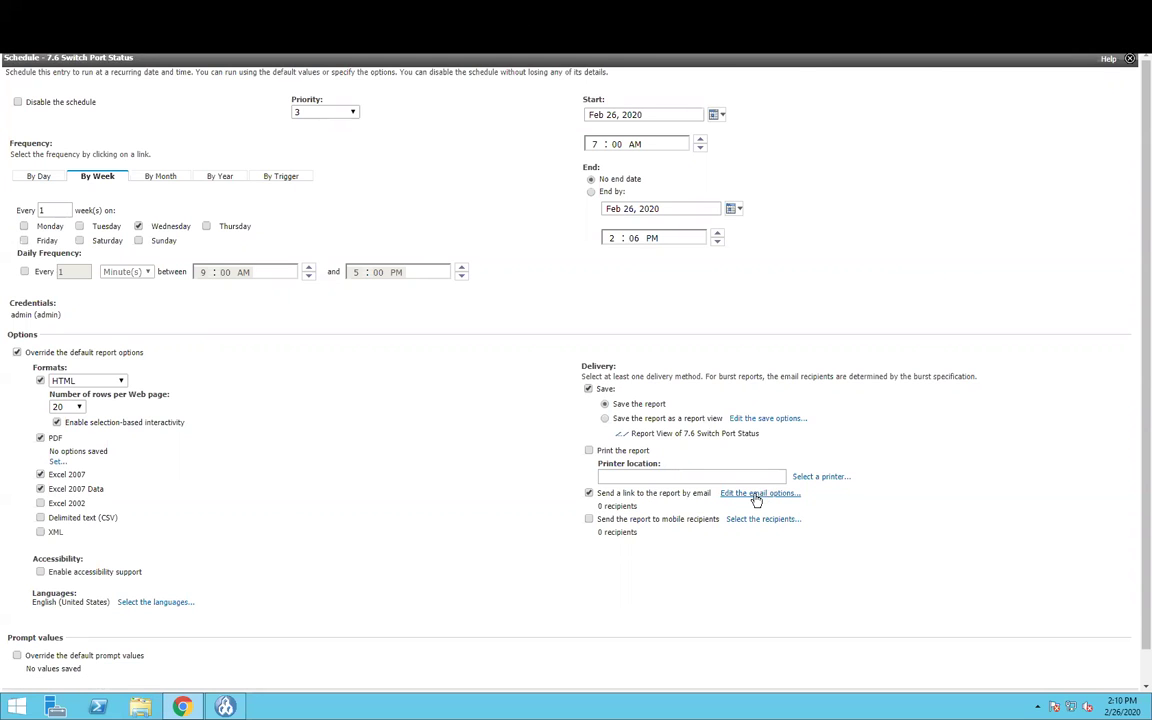
left_click(754, 496)
- Put the recipient's e-mail address in To, check Attach the report, and confirm with OK
left_click(70, 100)
left_click(77, 128)
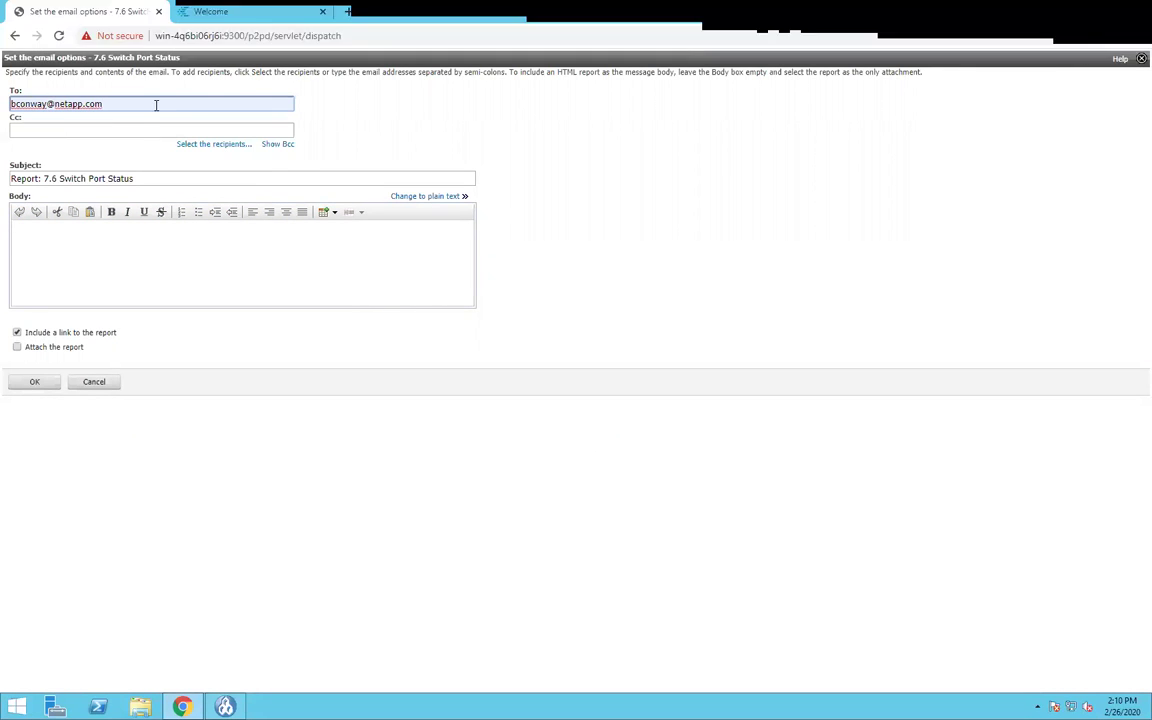
left_click(67, 129)
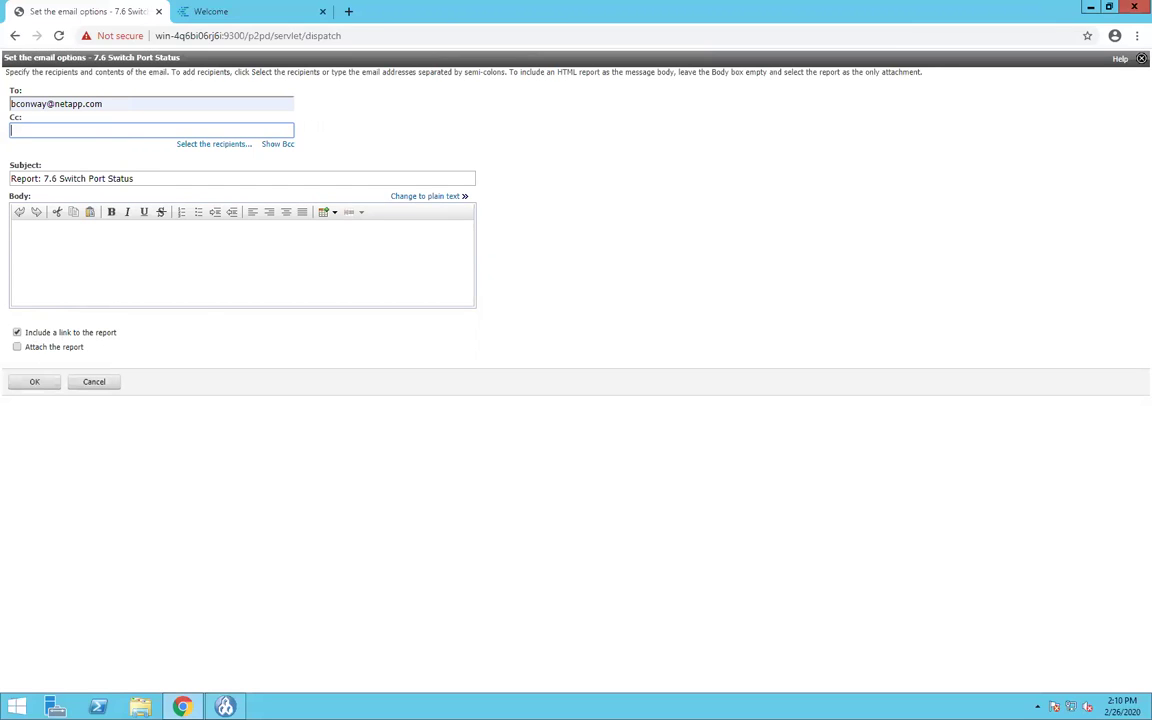
left_click(17, 230)
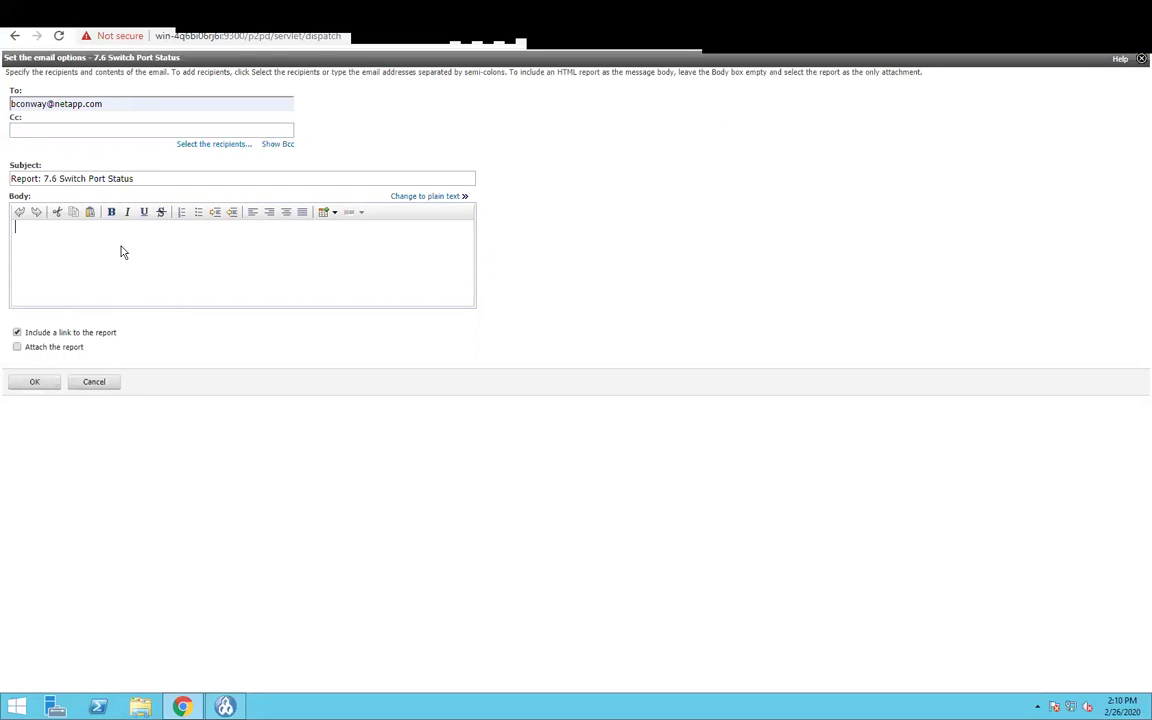
left_click(16, 348)
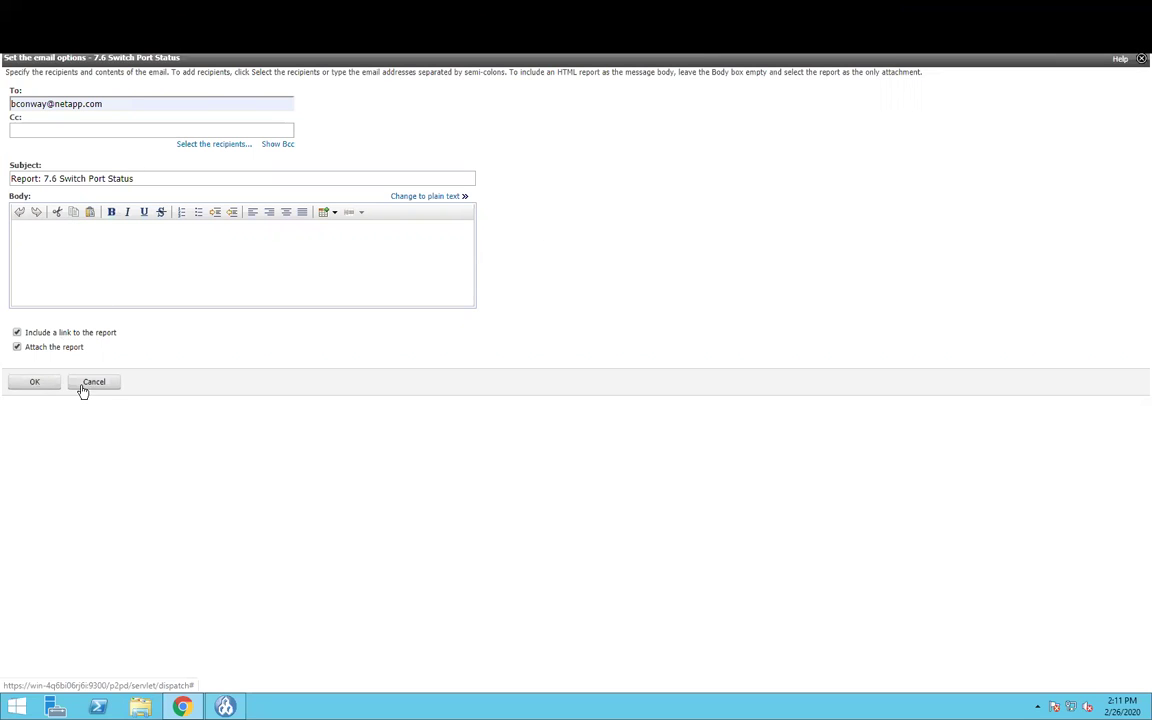
left_click(34, 384)
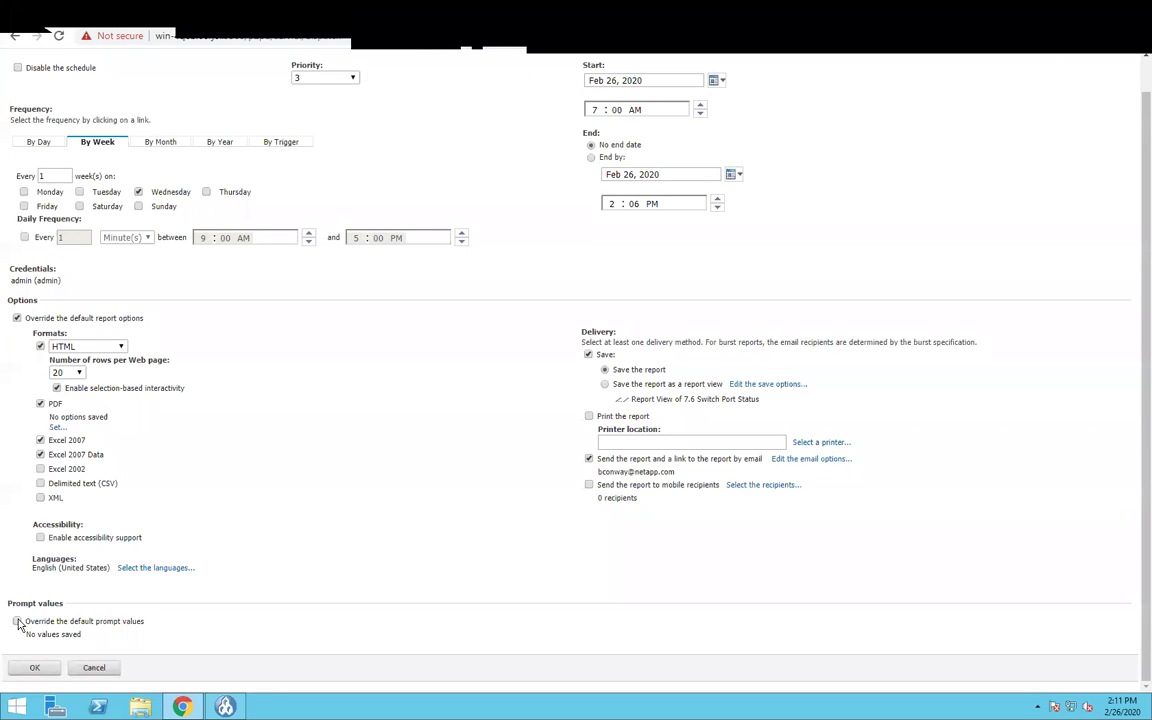
- Tick 'Override the default prompt values' in the Prompt values section
left_click(17, 622)
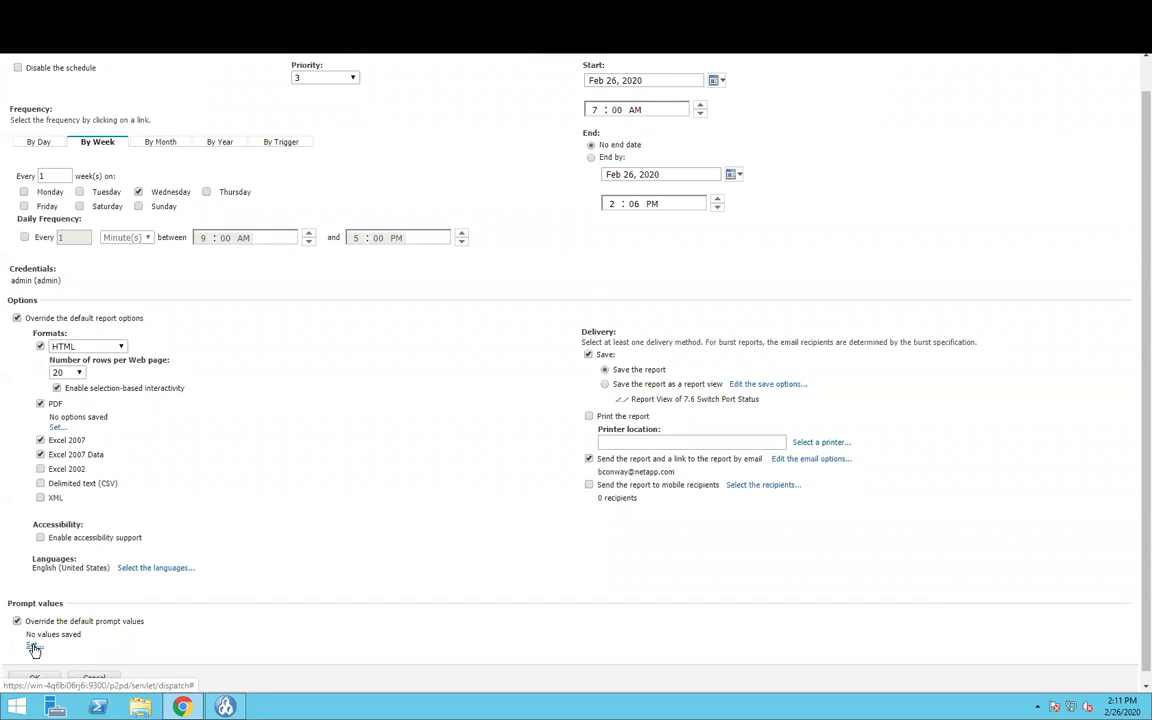
- Set the saved sStatus prompt value to 'SFP not present' and finish back to the schedule
left_click(34, 648)
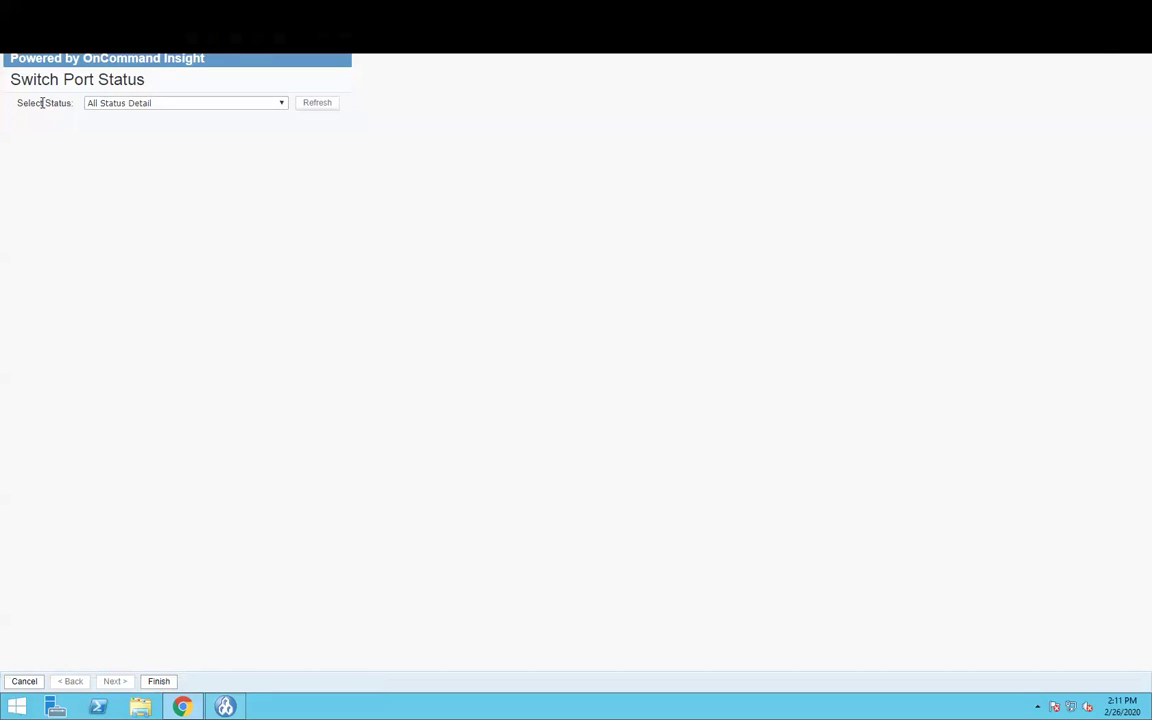
left_click(157, 104)
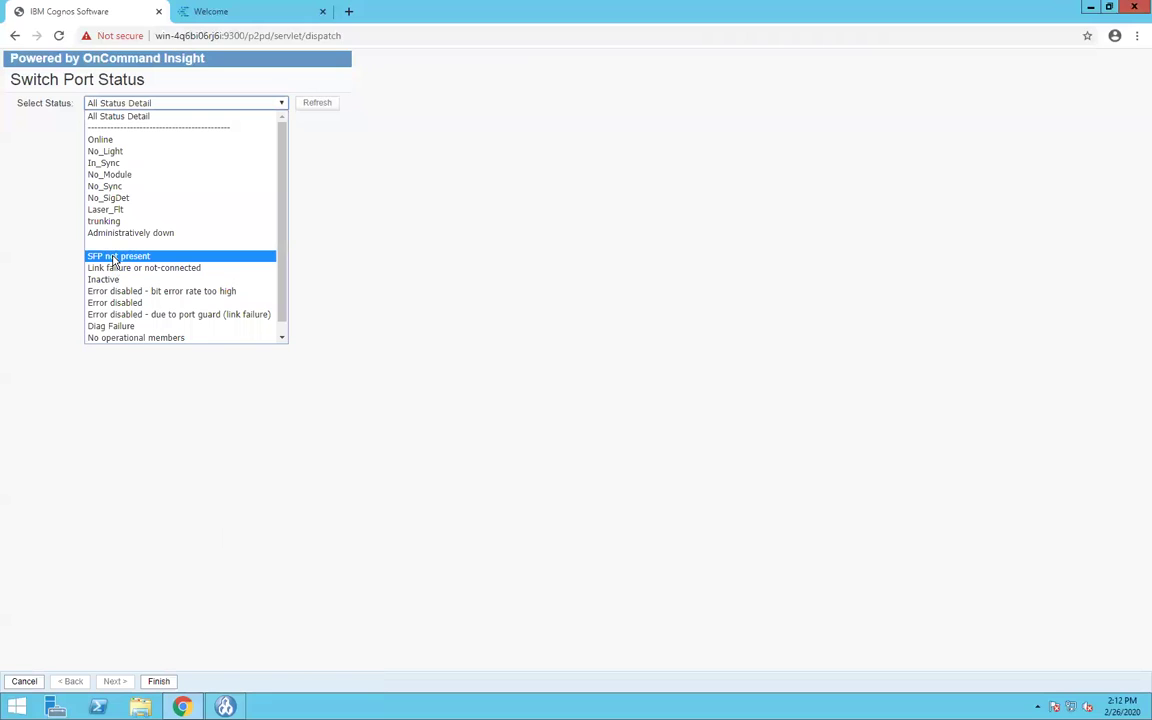
left_click(116, 257)
left_click(157, 683)
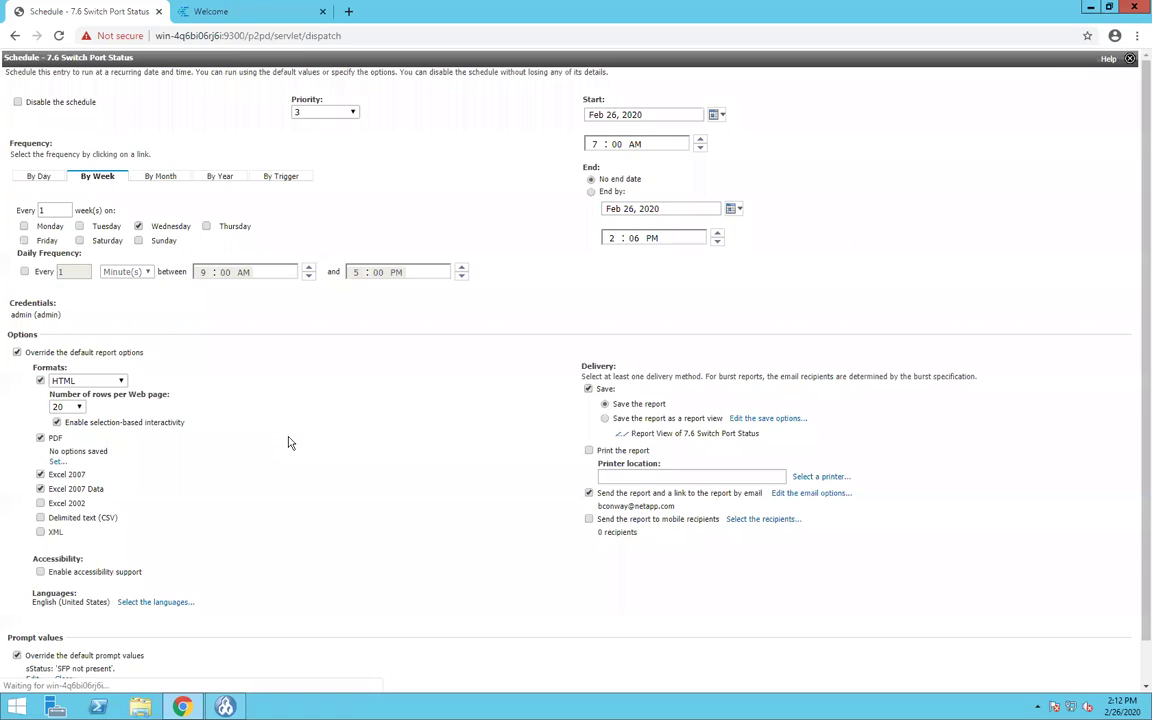
scroll(250, 490, "down", 1)
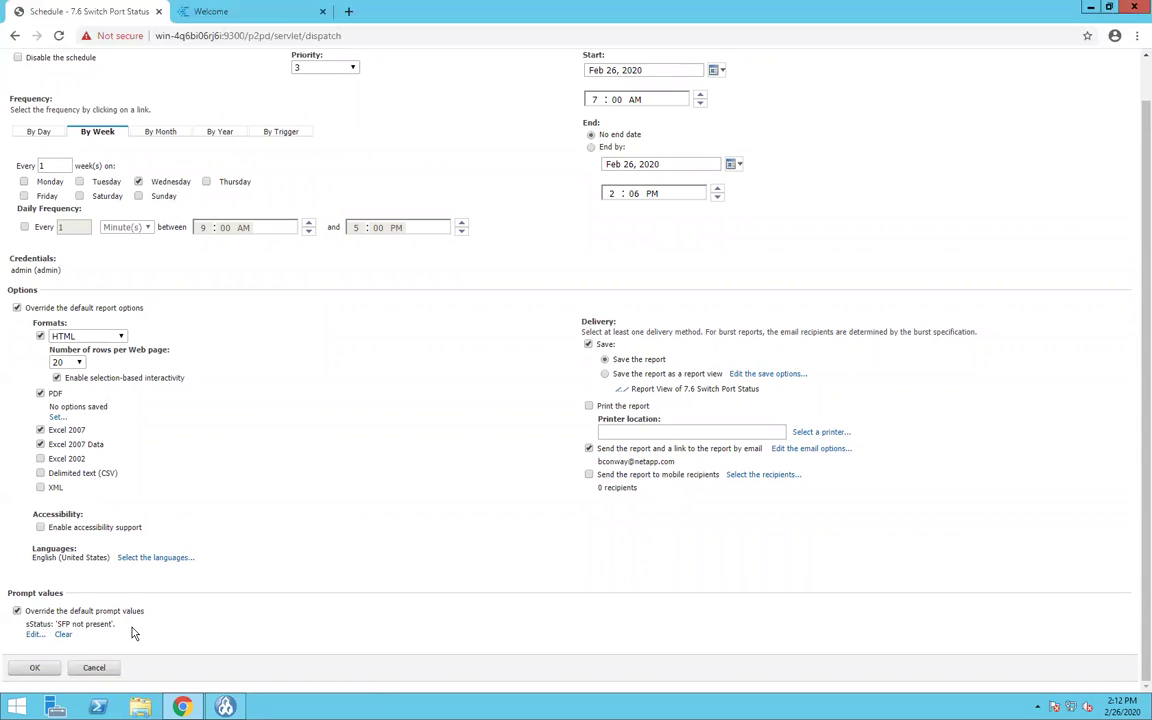
- Confirm the 7.6 Switch Port Status weekly schedule with OK, returning to Reports
left_click(33, 668)
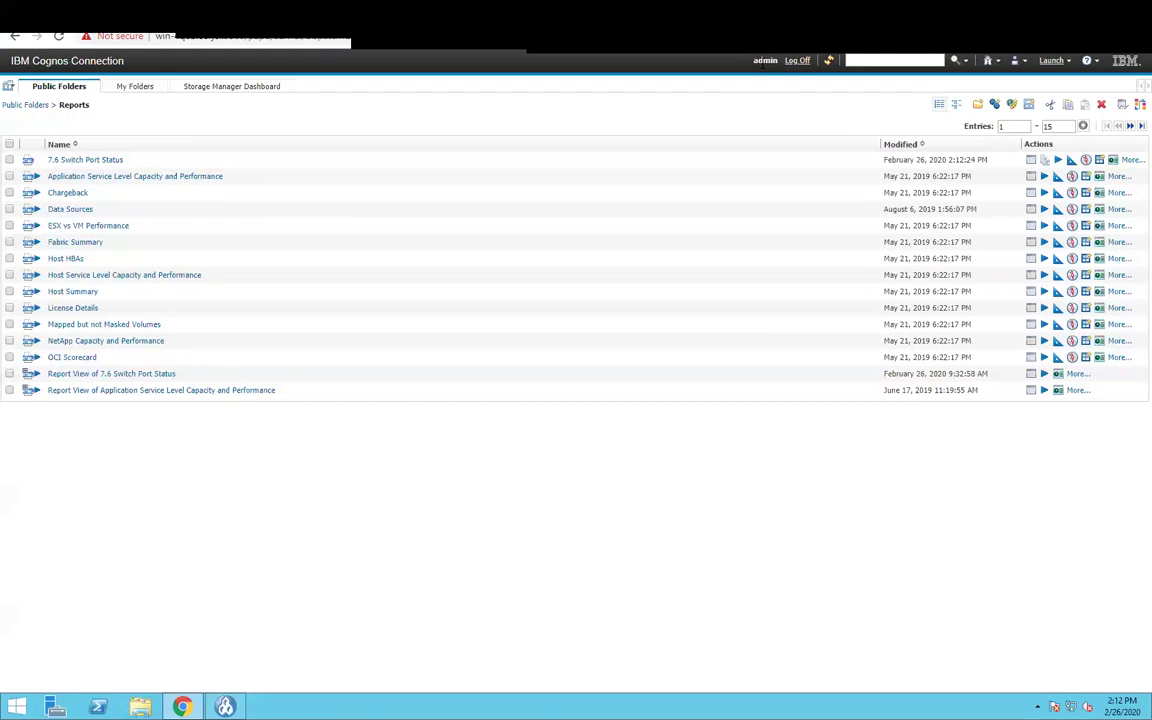
- Go to My Activities and Schedules to see 7.6 Switch Port Status waiting
left_click(1016, 62)
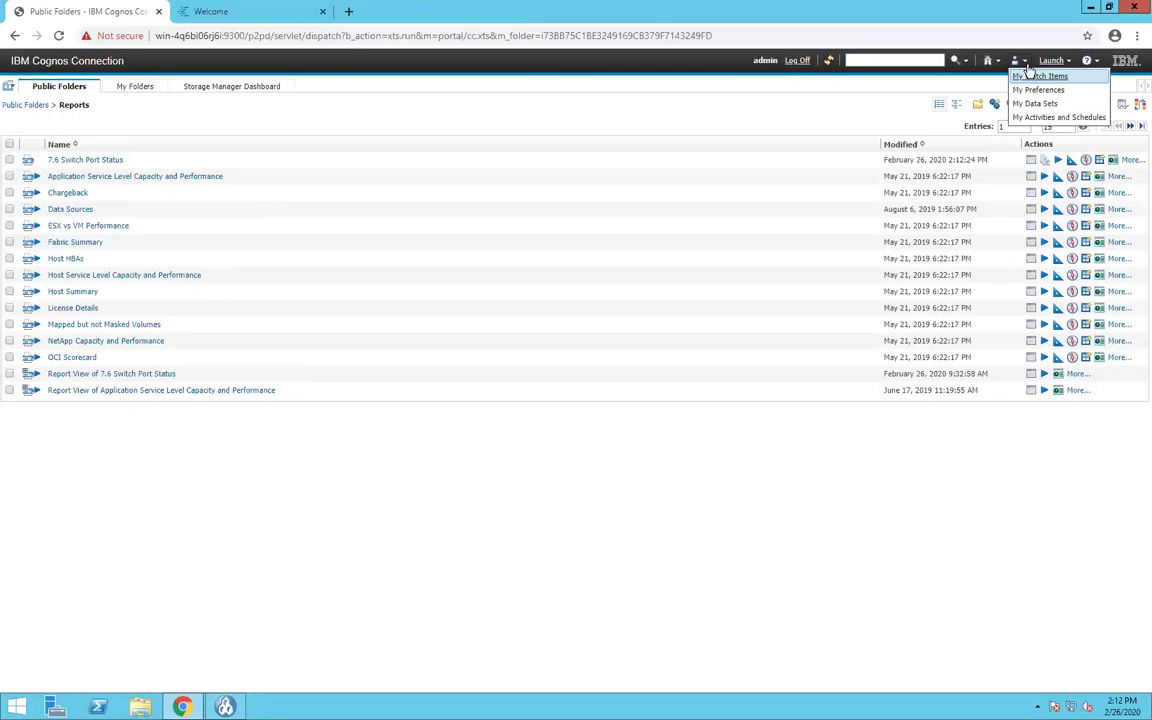
left_click(1052, 117)
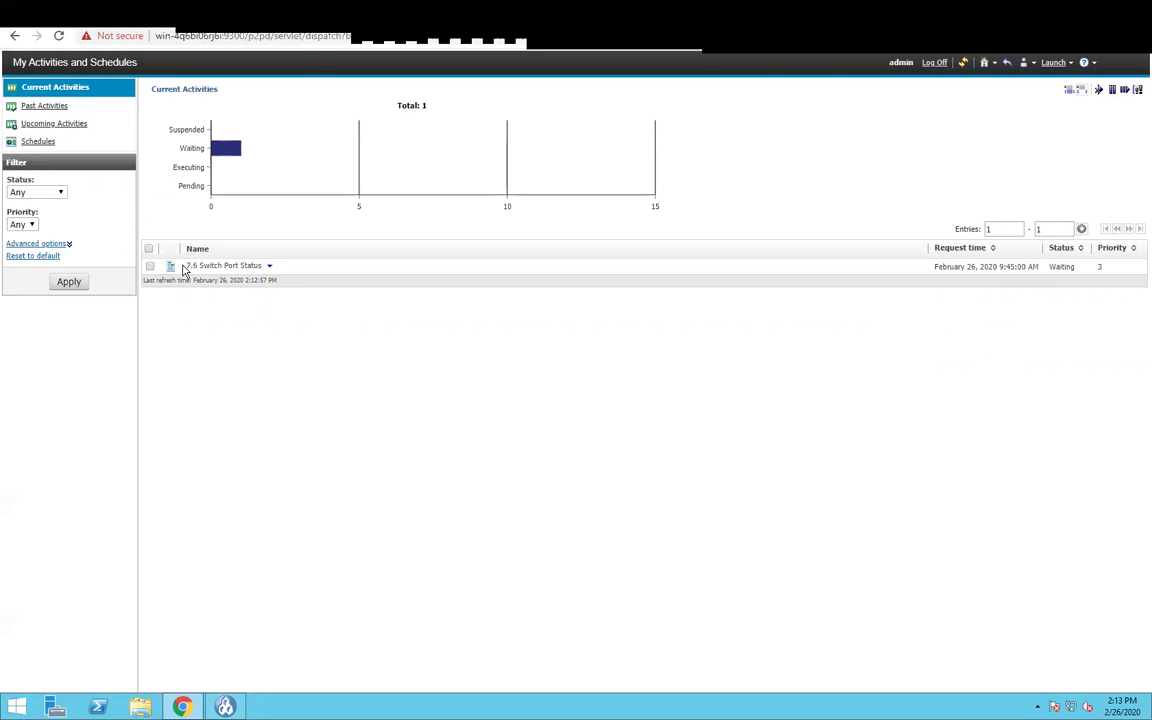
- Check Past Activities, then Upcoming Activities for Feb 26, 2020, which lists nothing
left_click(44, 106)
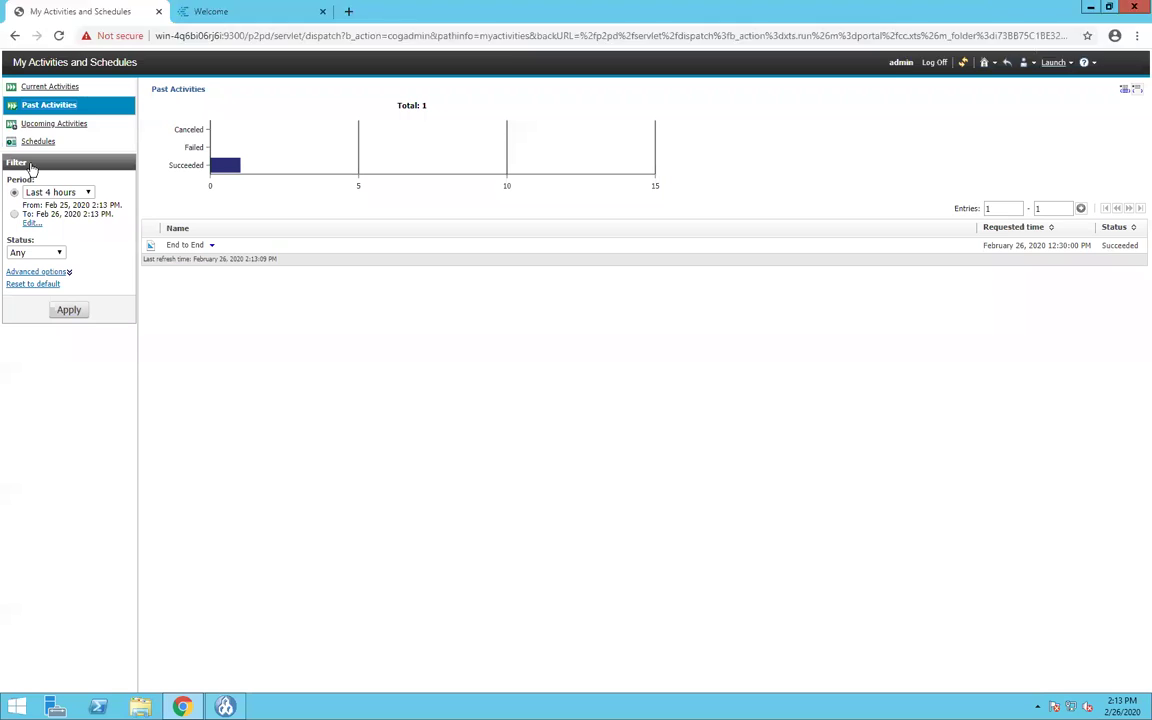
left_click(55, 127)
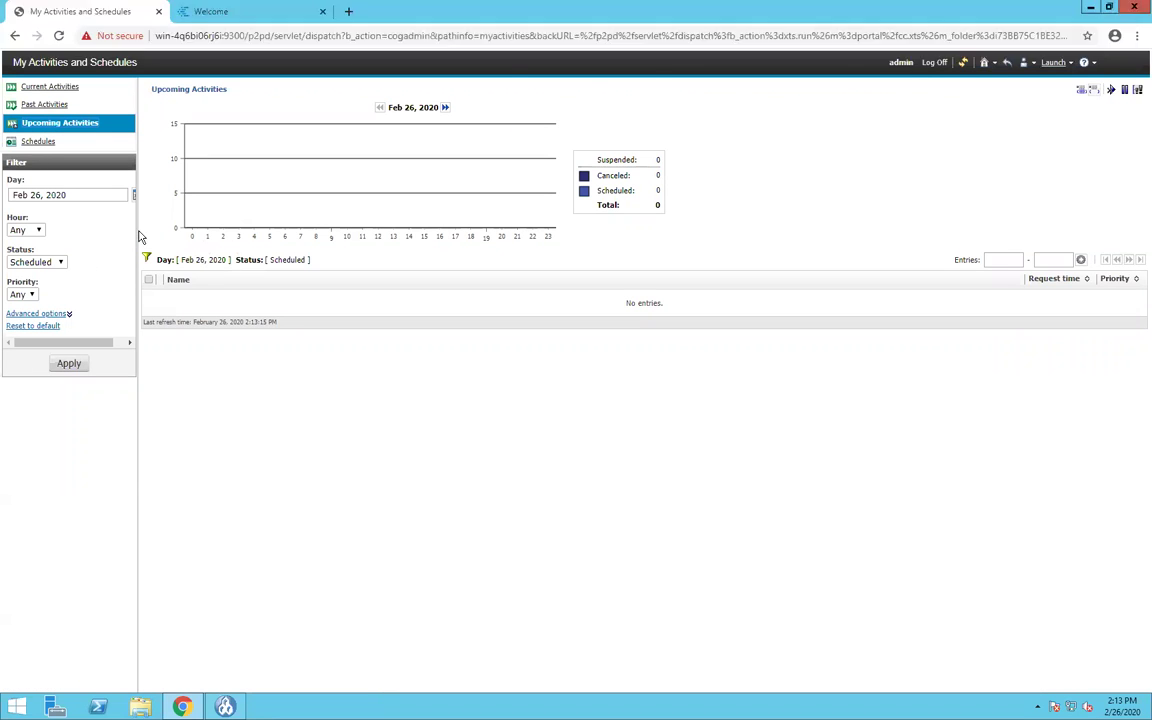
- List the three schedules and review the 7.6 Switch Port Status schedule settings, cancelling without changes
left_click(36, 144)
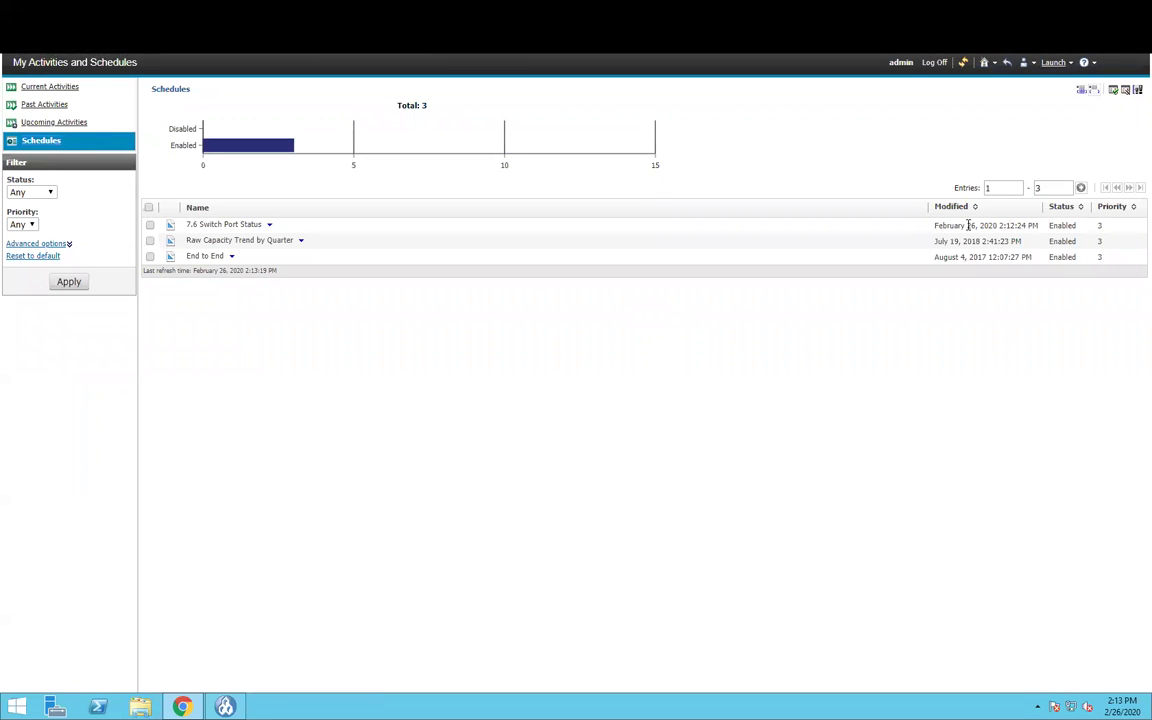
left_click_drag(936, 225, 1039, 225)
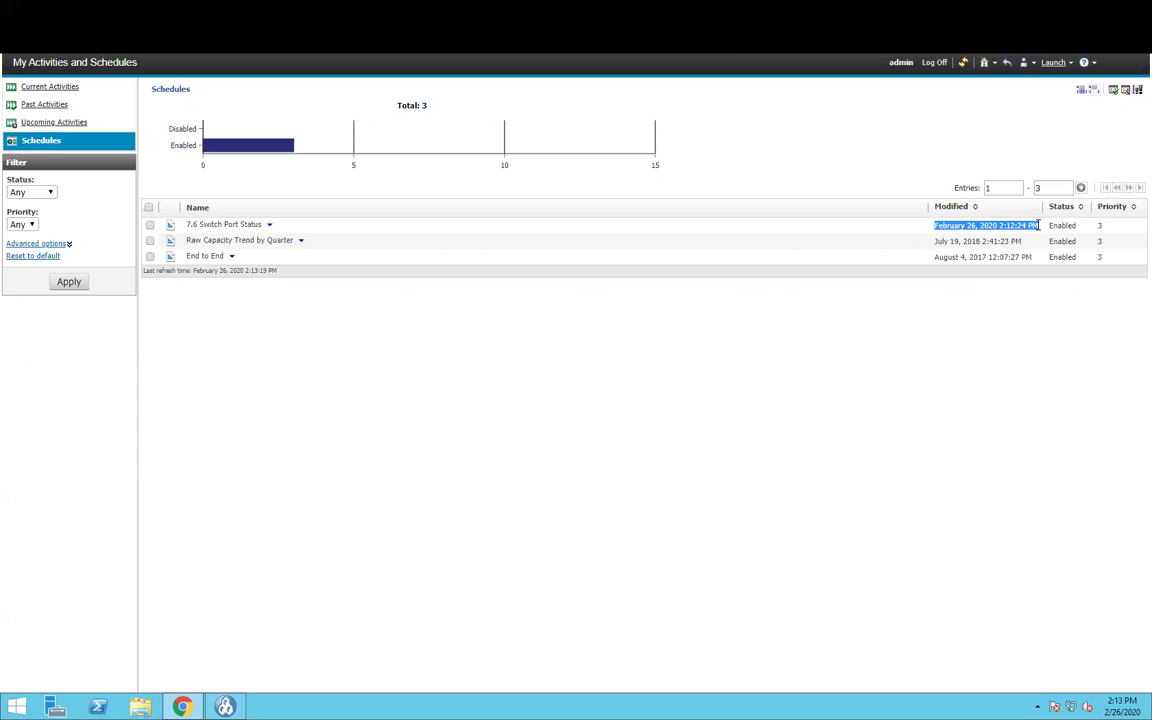
left_click(269, 225)
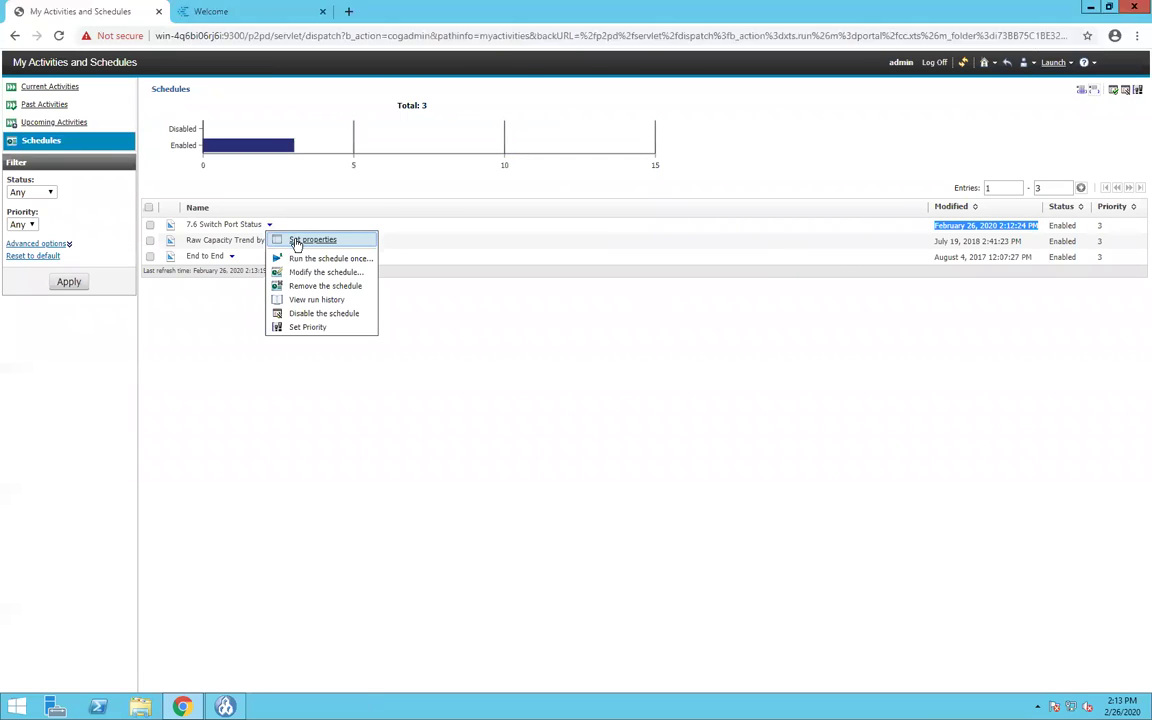
left_click(311, 273)
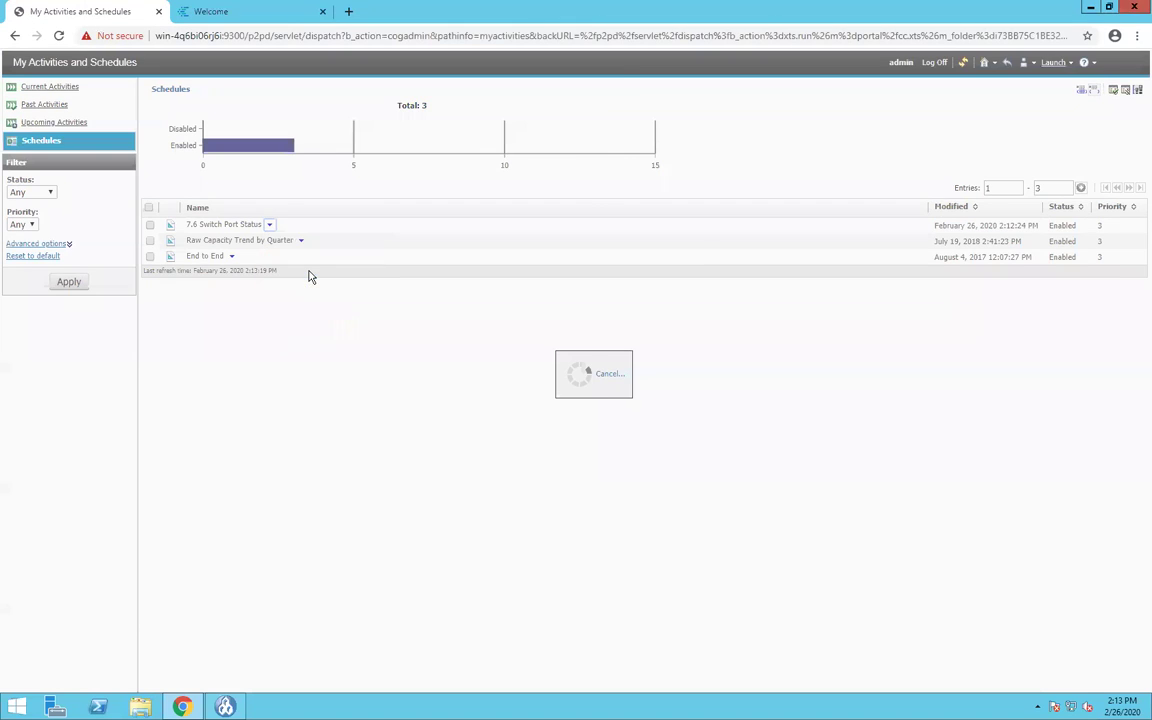
scroll(130, 563, "down", 2)
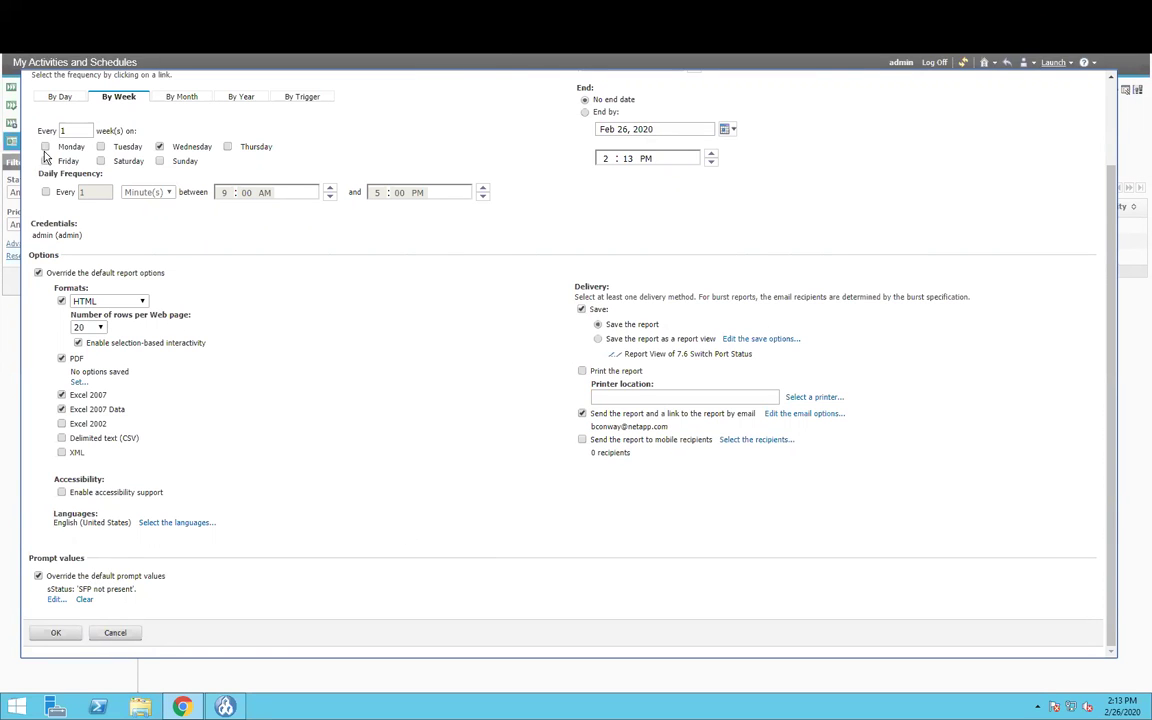
left_click(116, 634)
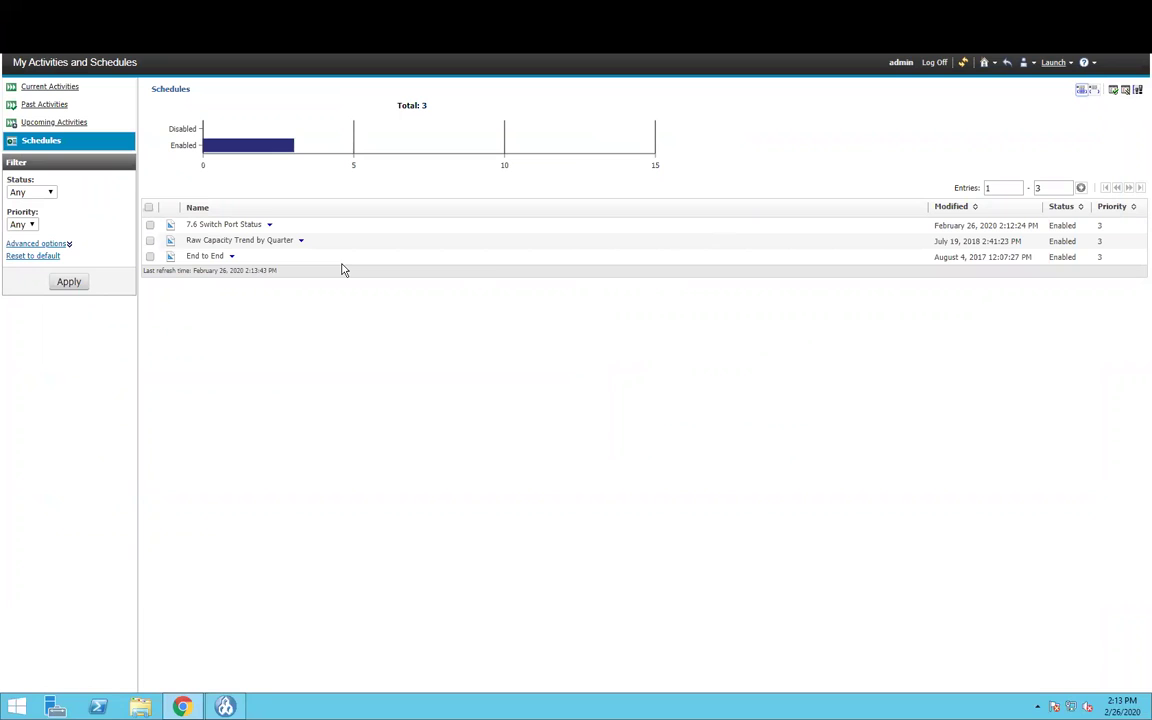
left_click(271, 226)
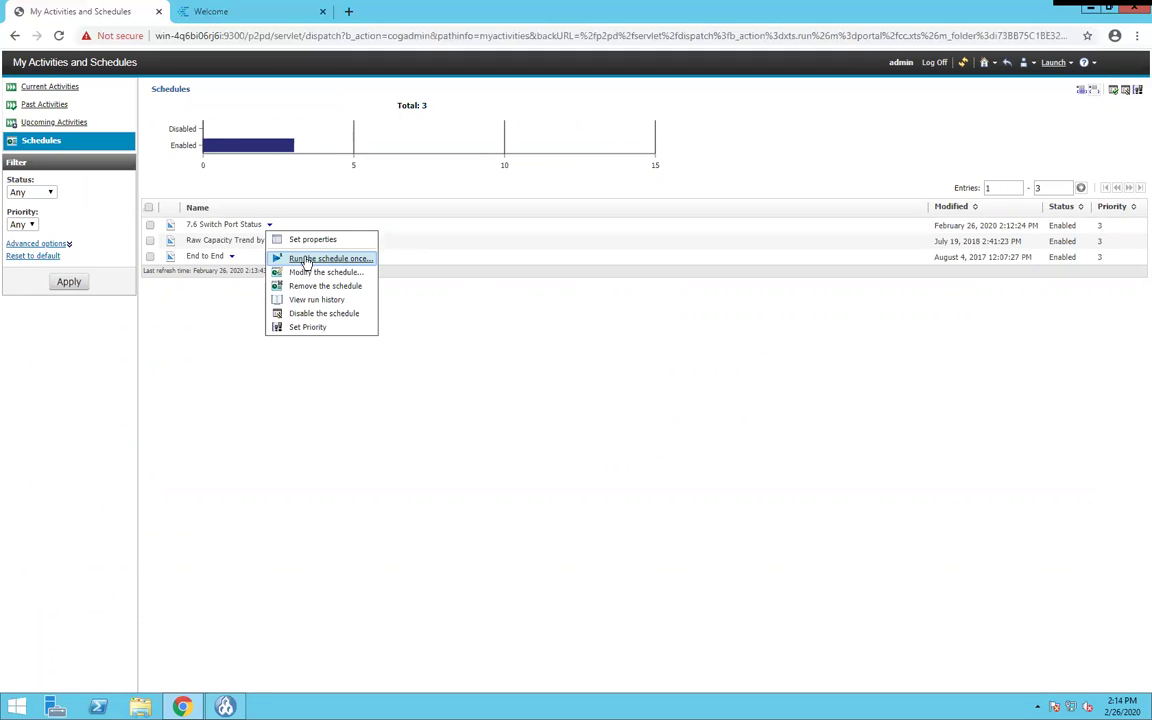
- Run the 7.6 Switch Port Status schedule once now
left_click(306, 261)
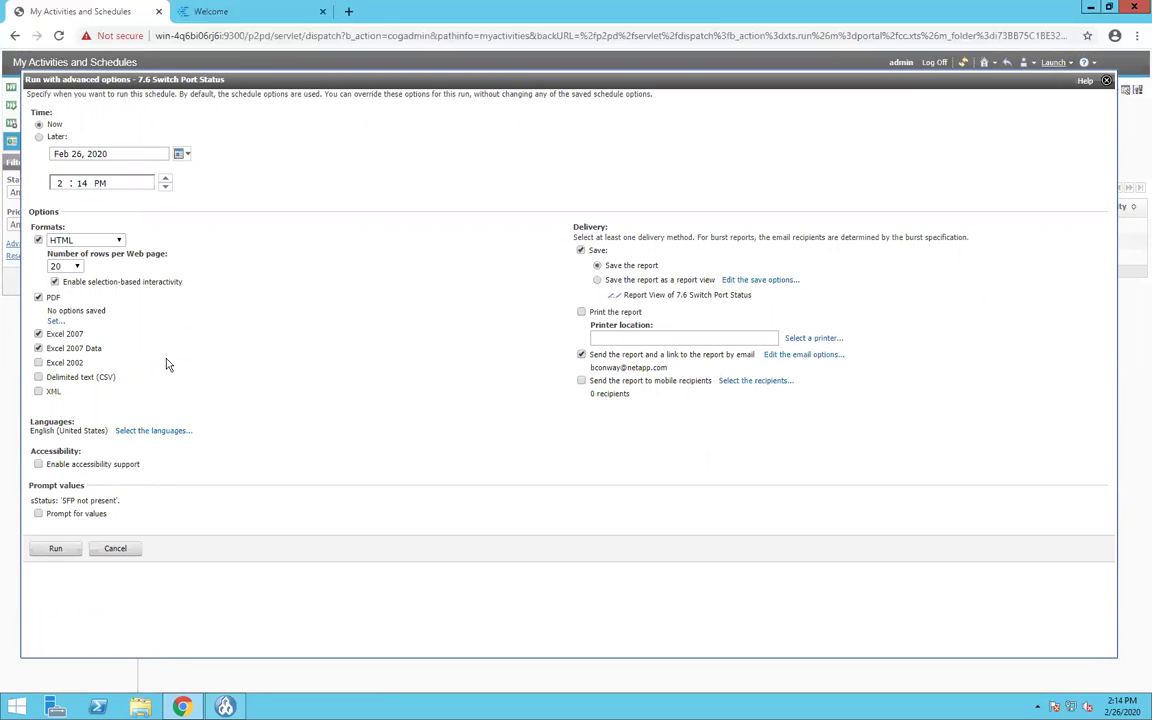
left_click(50, 549)
left_click(57, 292)
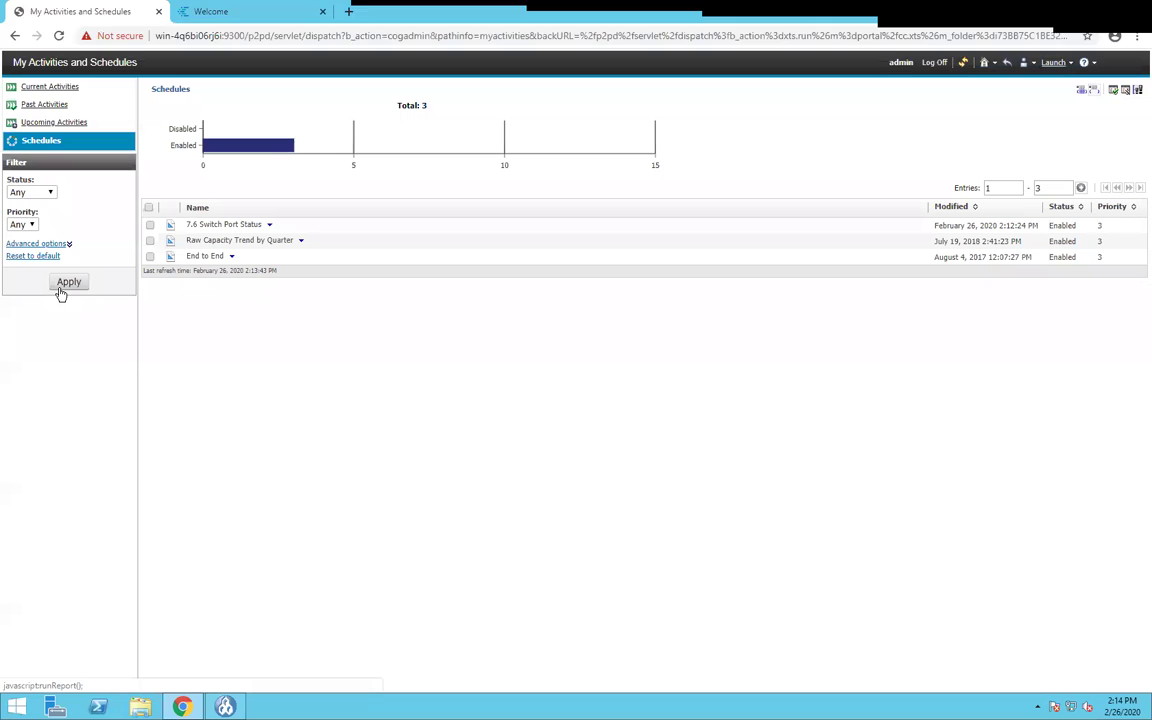
- Check the run in Current Activities, refreshing twice, then return to the Storage Manager Dashboard
left_click(44, 88)
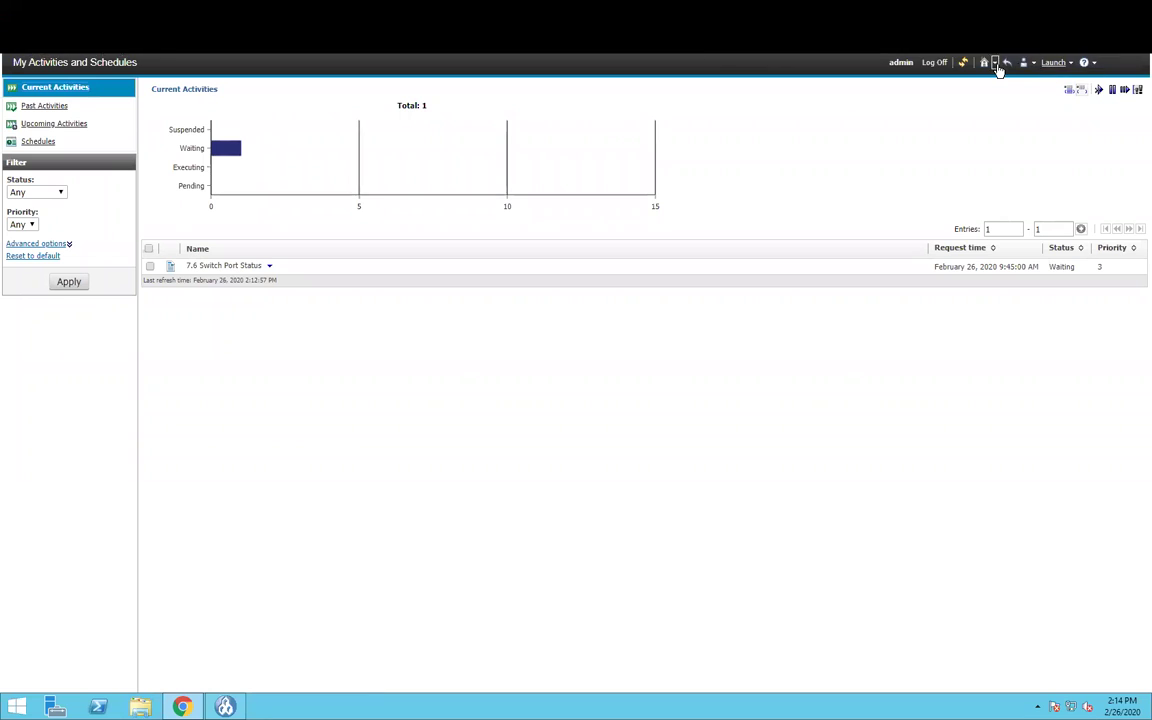
left_click(963, 63)
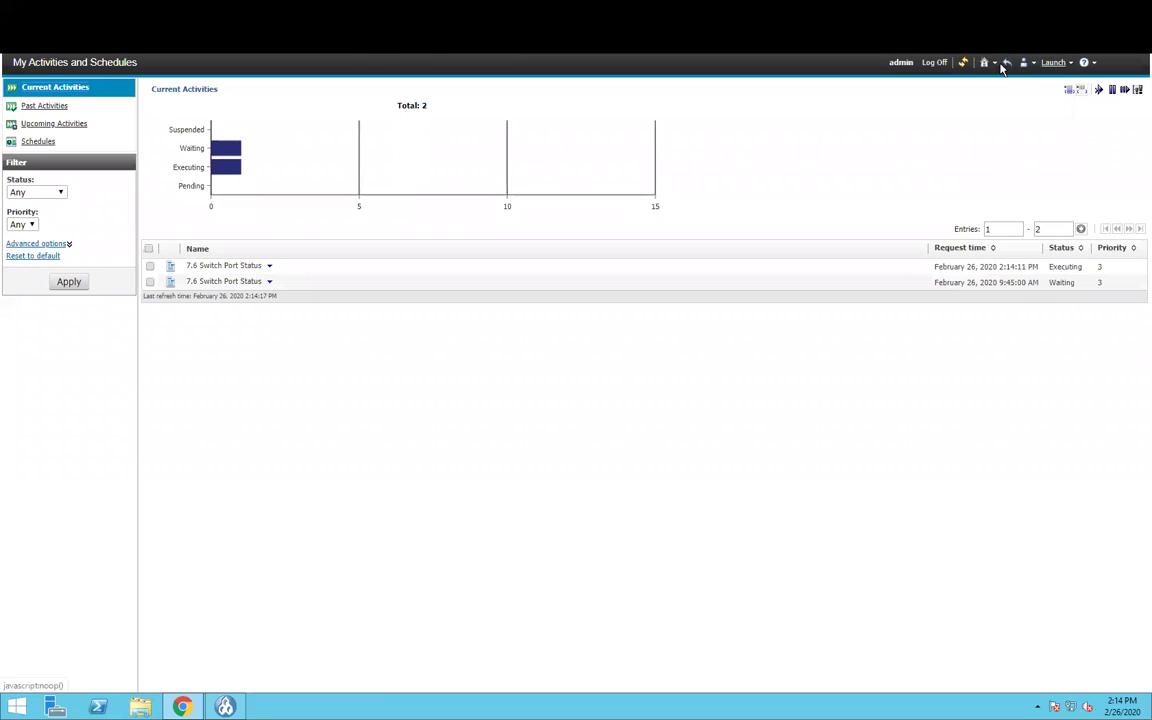
left_click(963, 62)
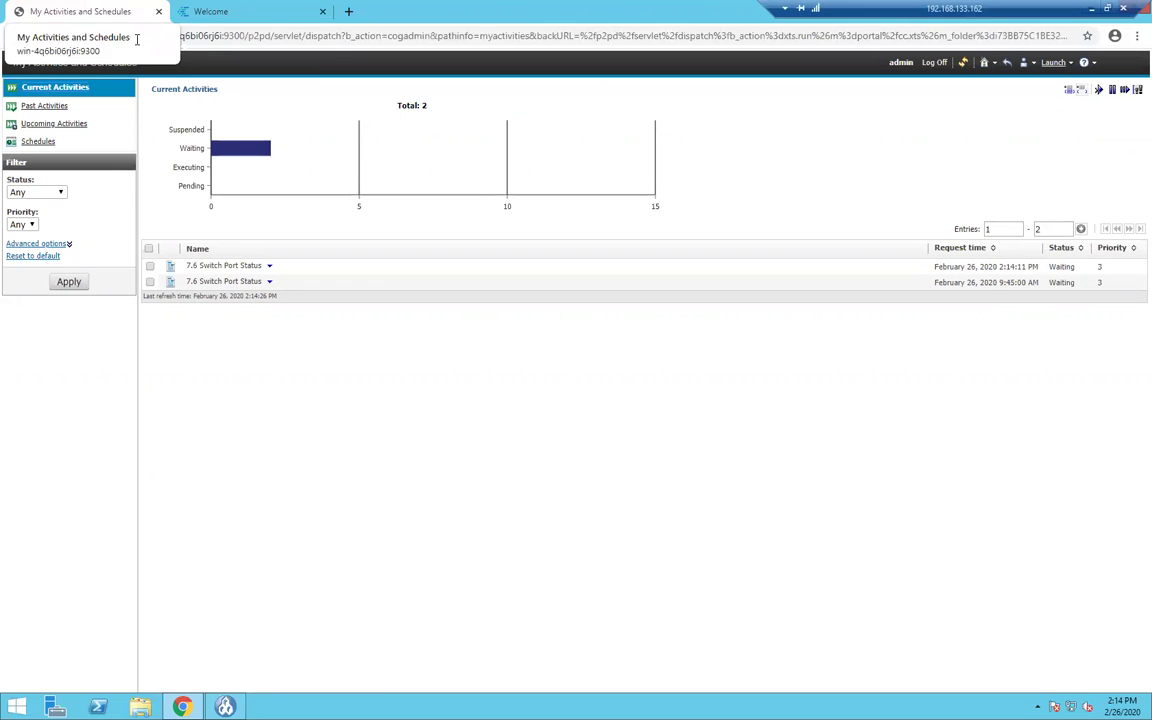
left_click(984, 64)
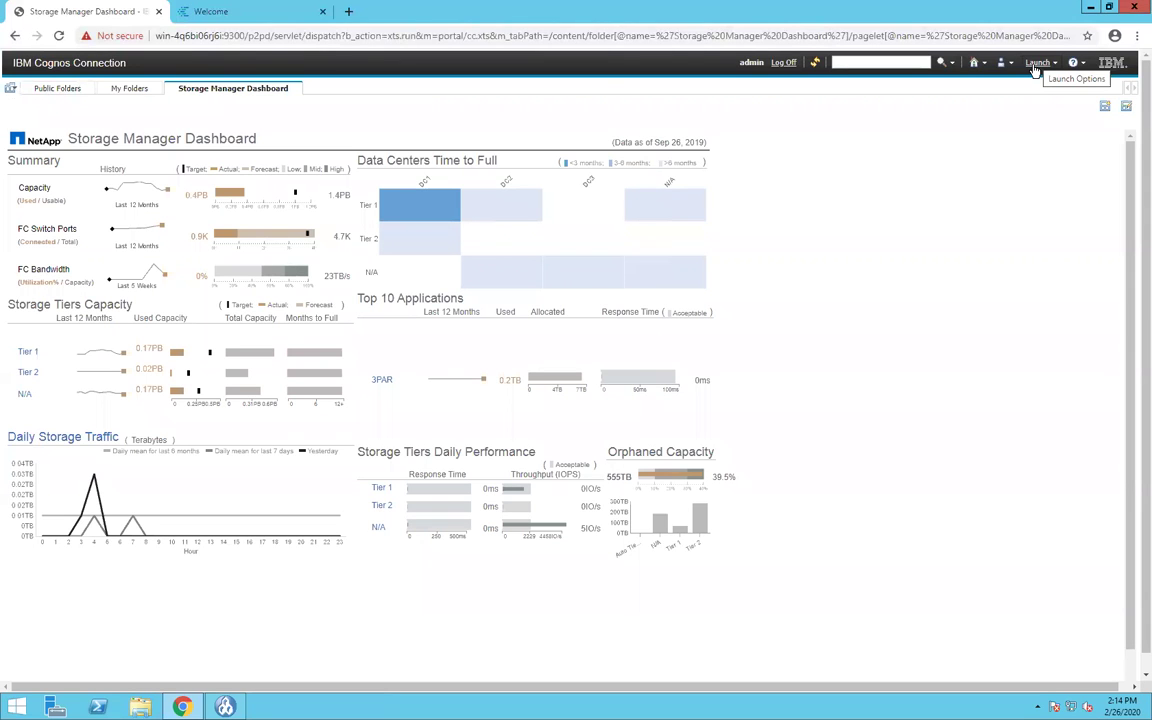
- Review the 19 server schedules in Cognos Administration, then return to Cognos Connection's Public Folders
left_click(1038, 63)
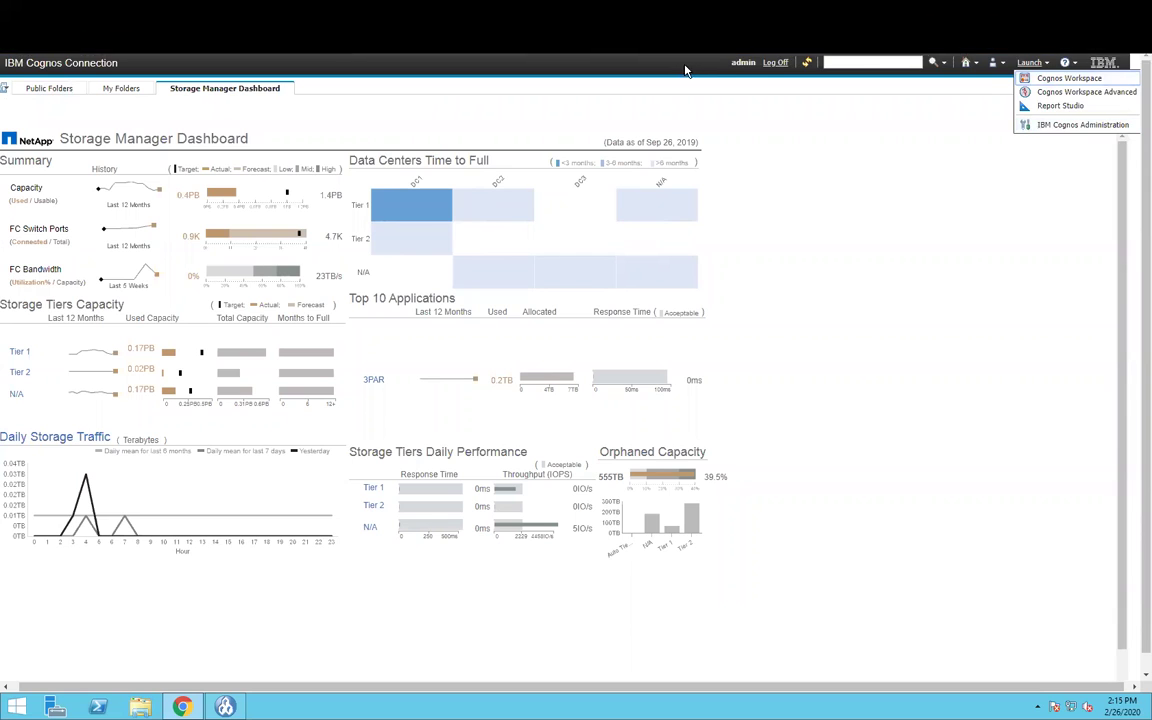
left_click(1062, 130)
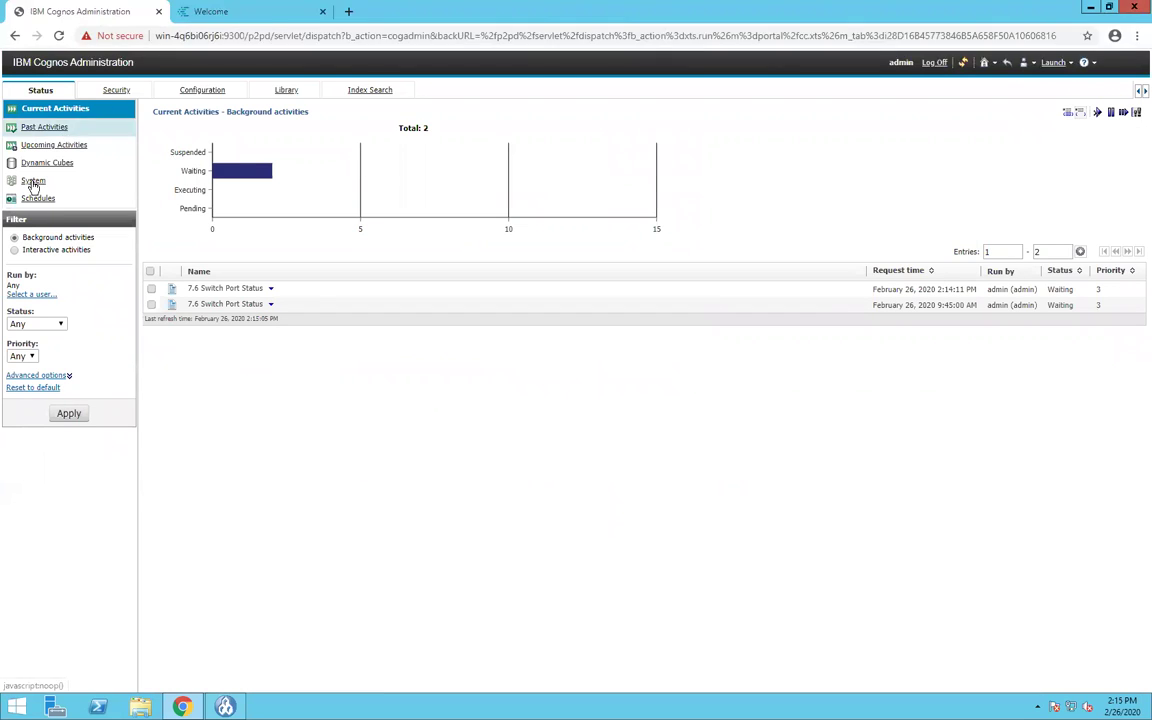
left_click(38, 200)
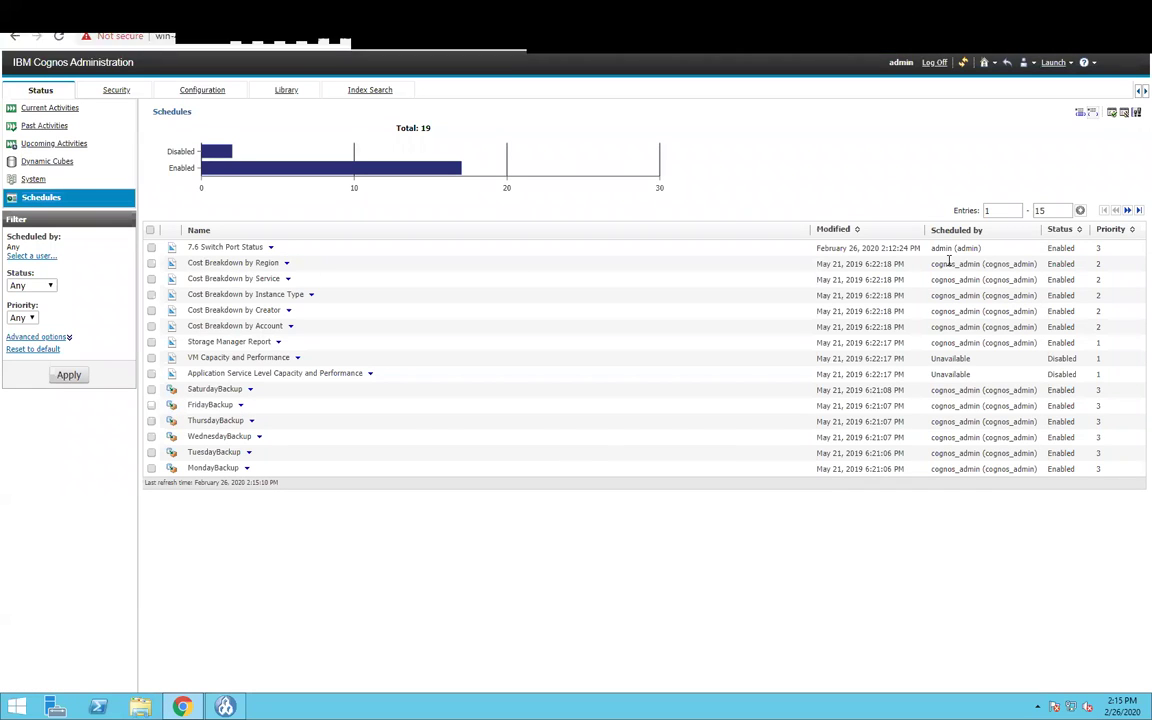
double_click(982, 263)
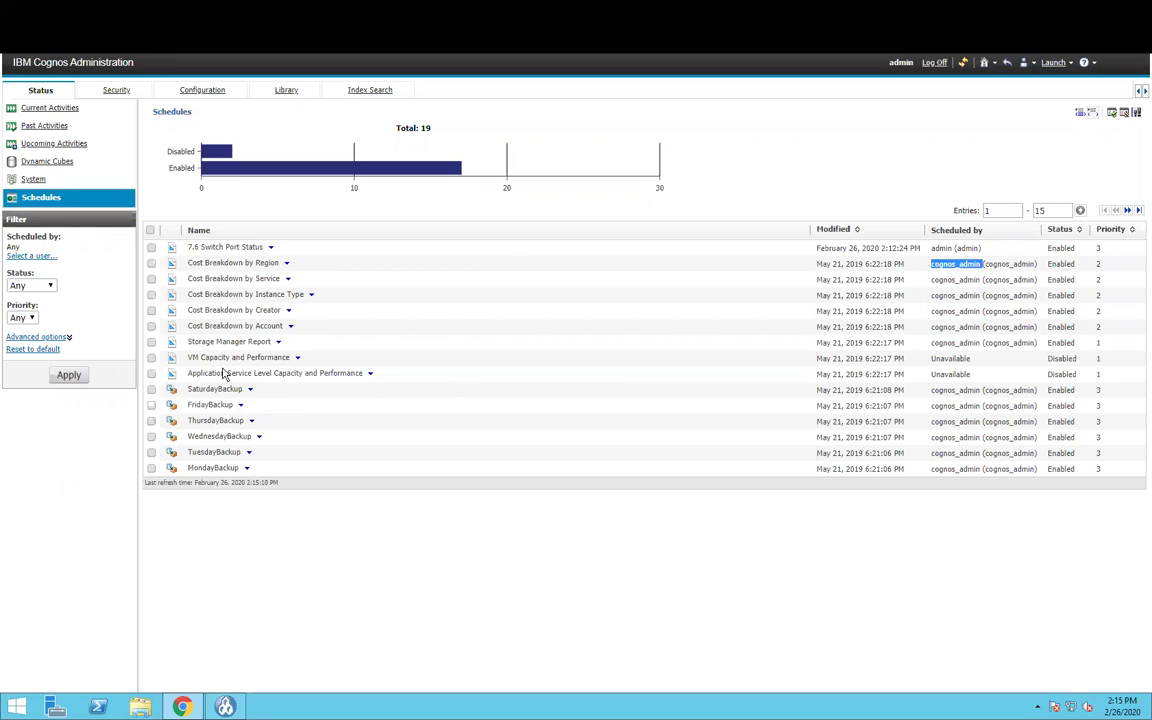
left_click(288, 264)
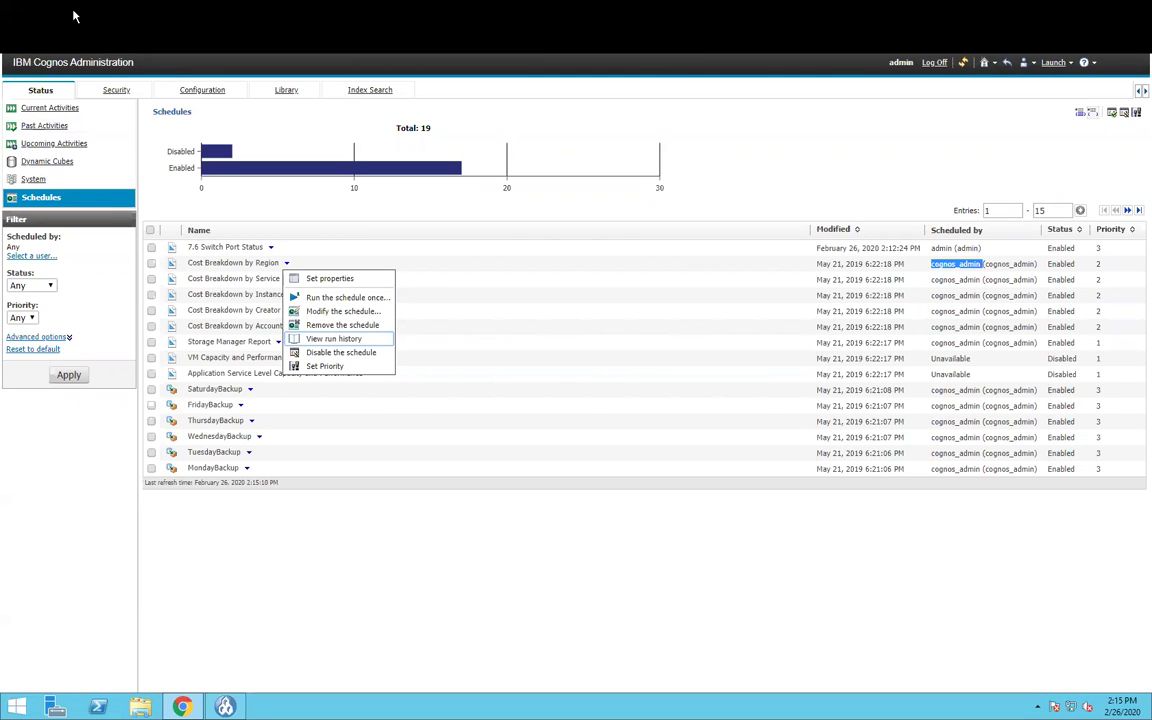
left_click(984, 62)
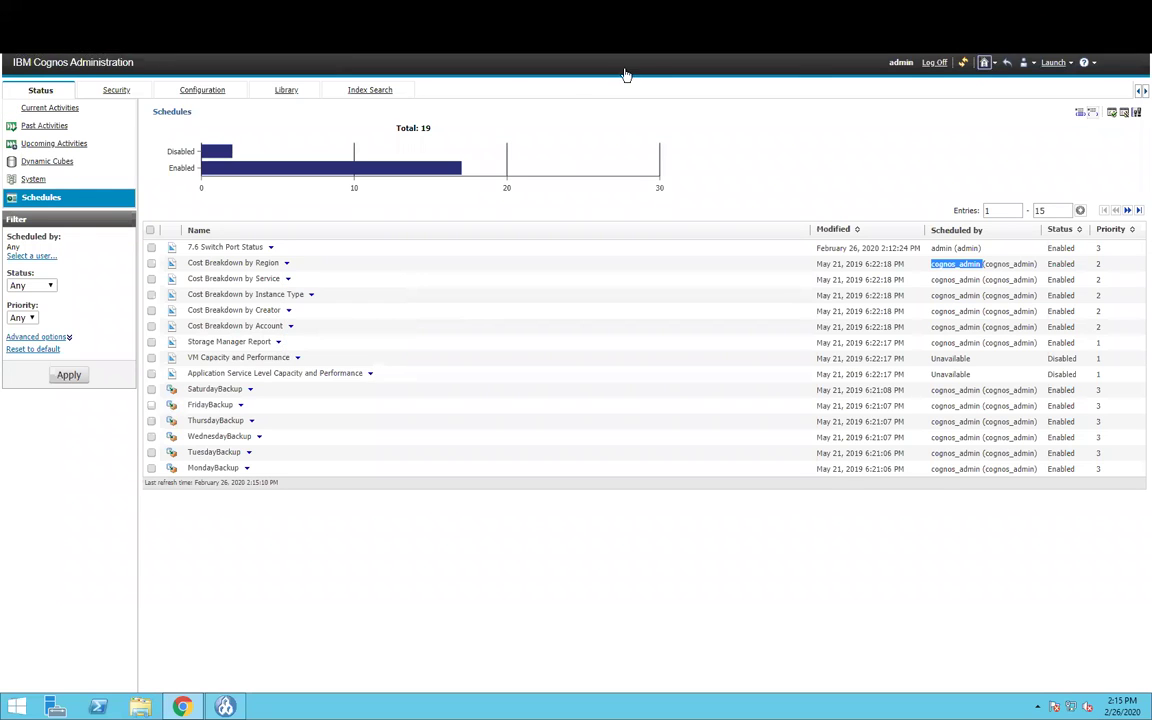
left_click(58, 88)
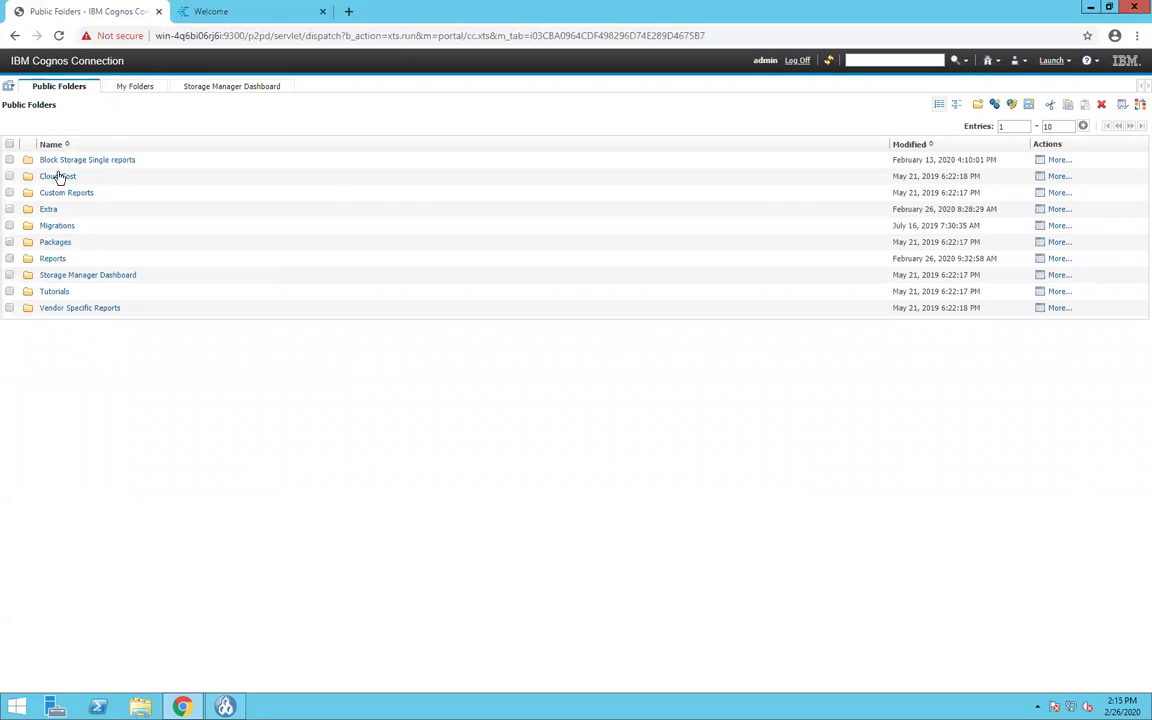
- In the Reports folder, leave the status prompt at SFP not present and cancel the schedule unsaved
left_click(52, 258)
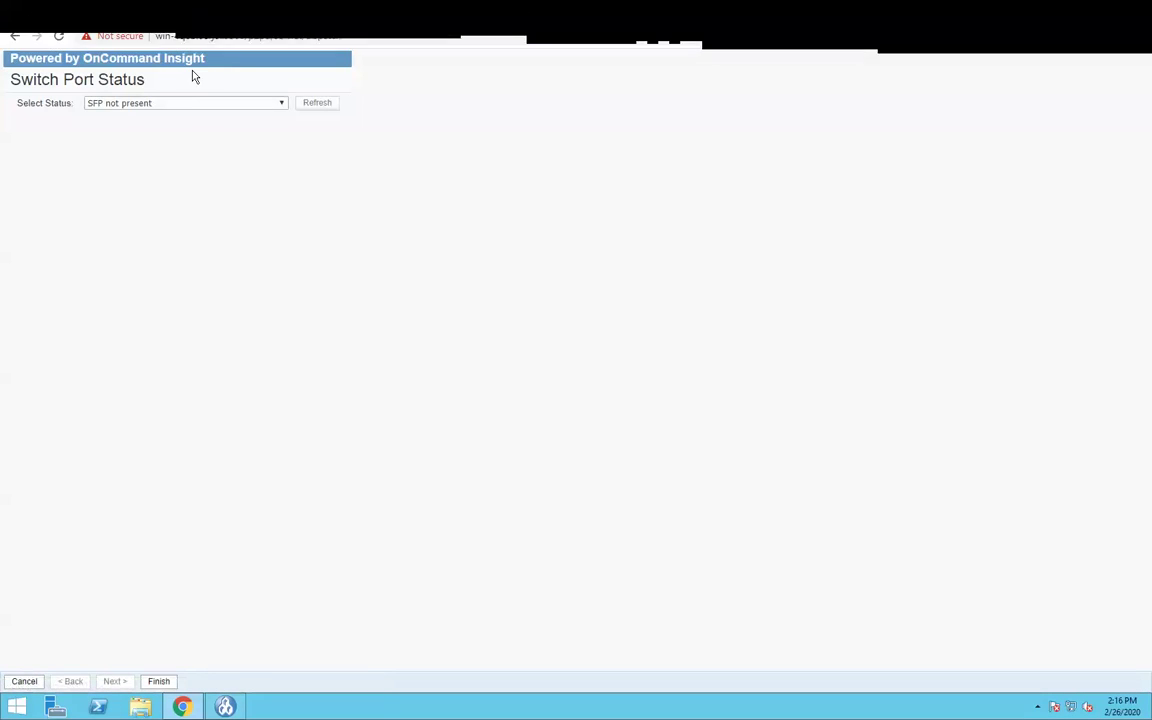
left_click(185, 103)
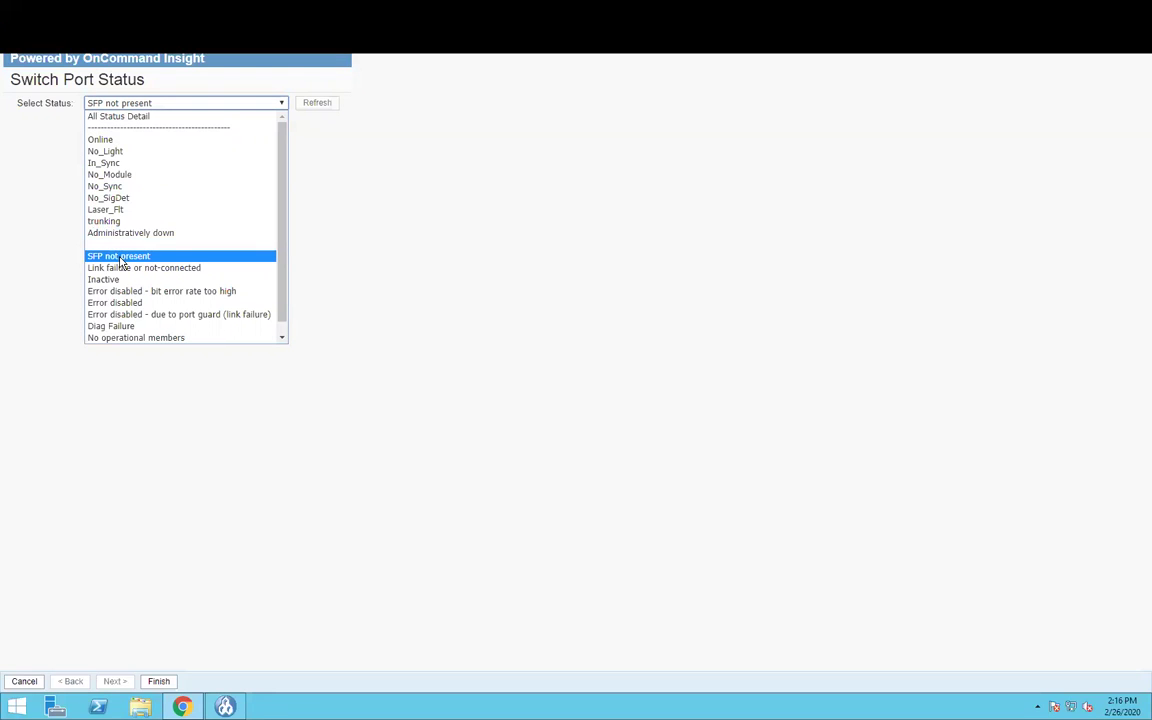
scroll(134, 335, "down", 1)
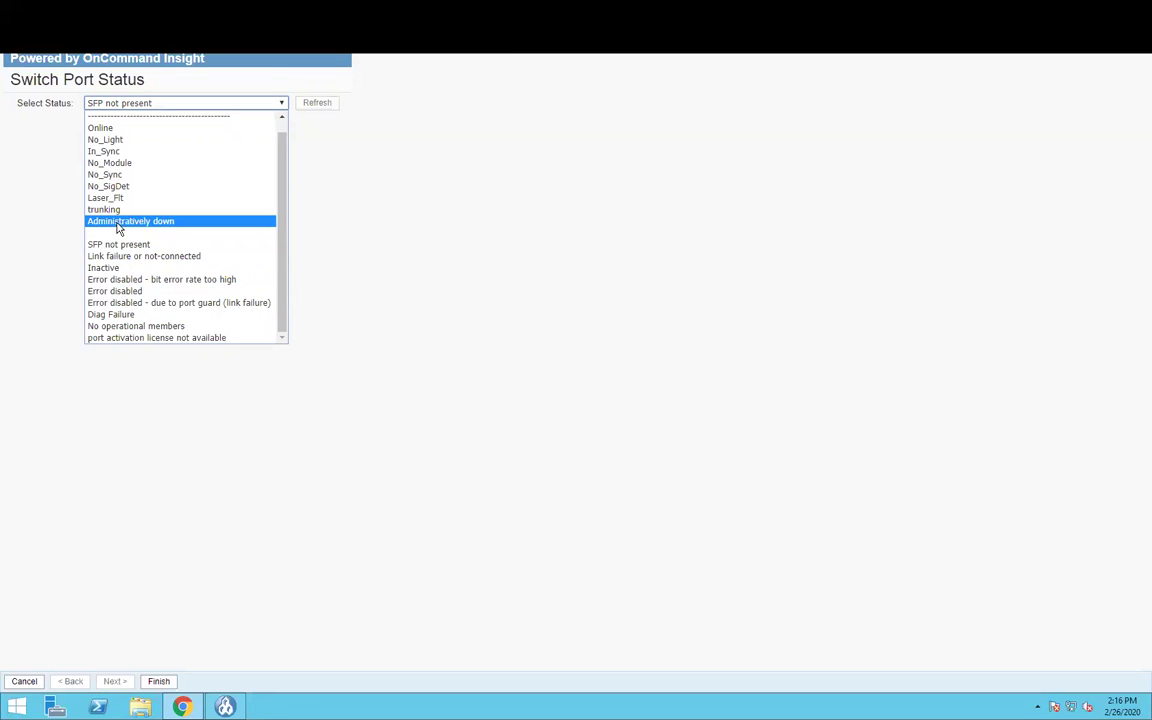
left_click(116, 548)
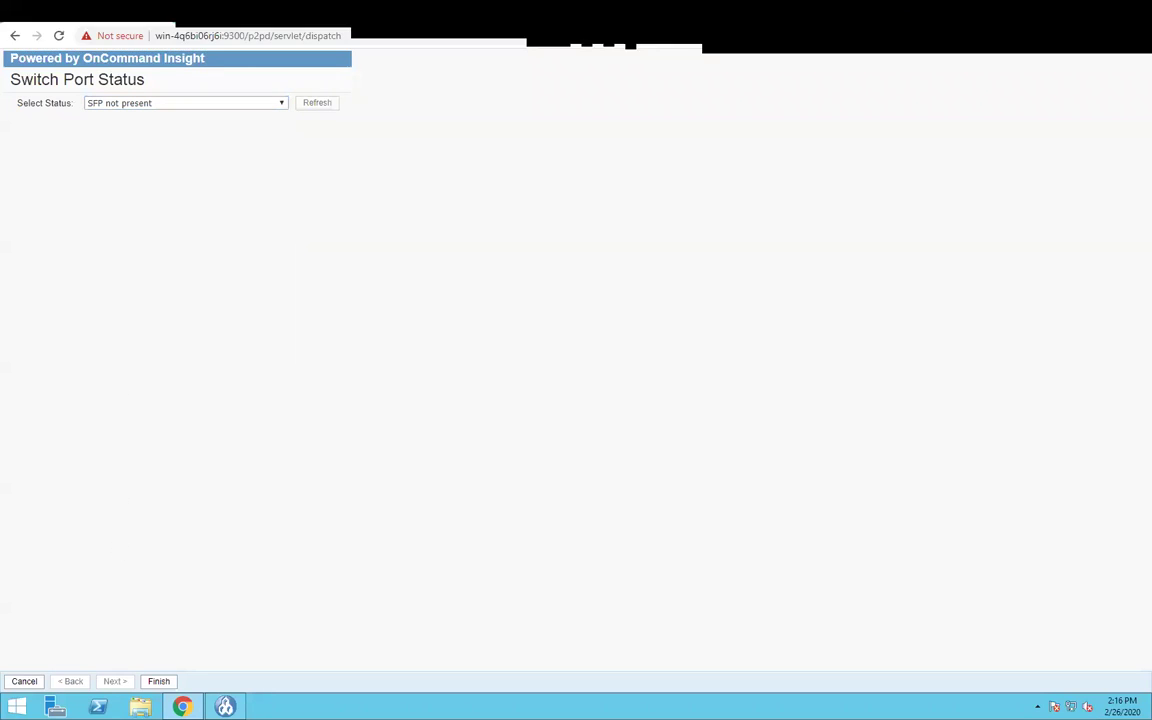
left_click(22, 681)
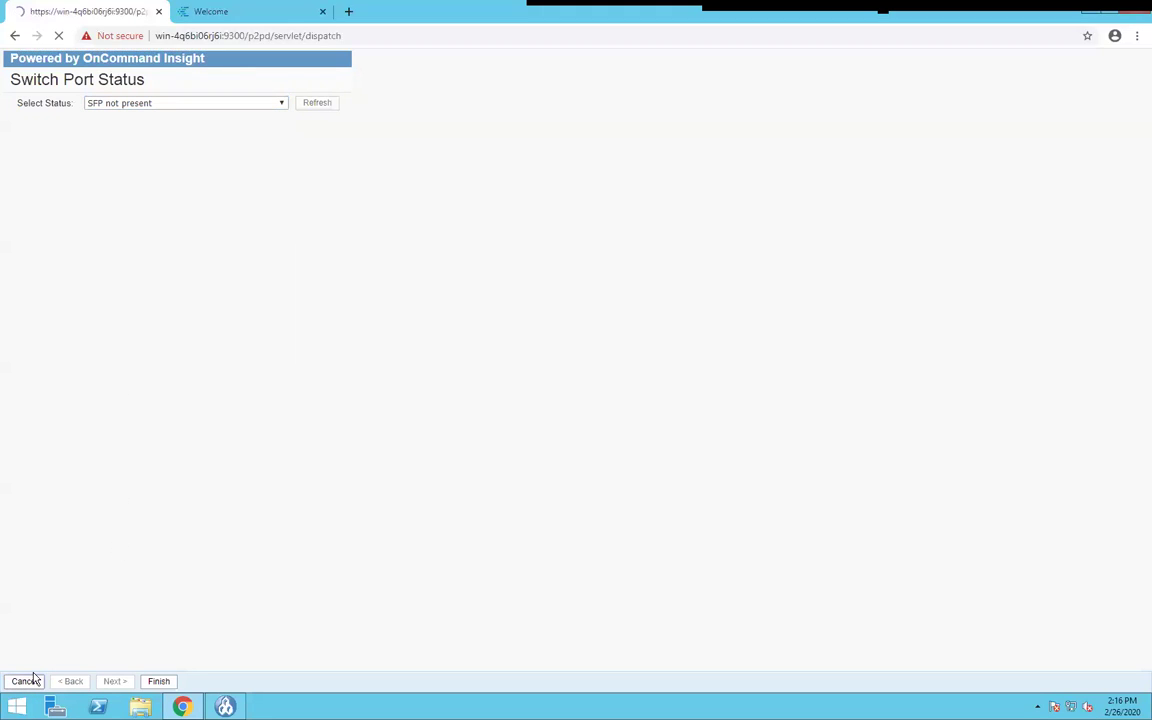
scroll(70, 668, "down", 1)
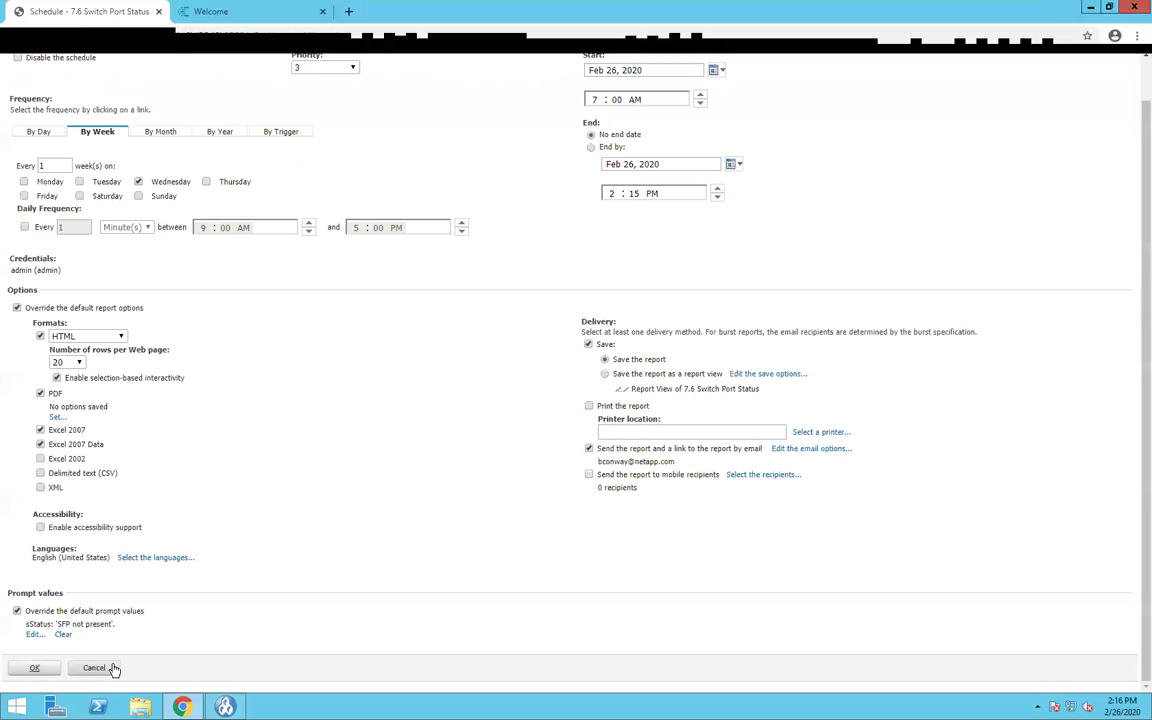
left_click(94, 668)
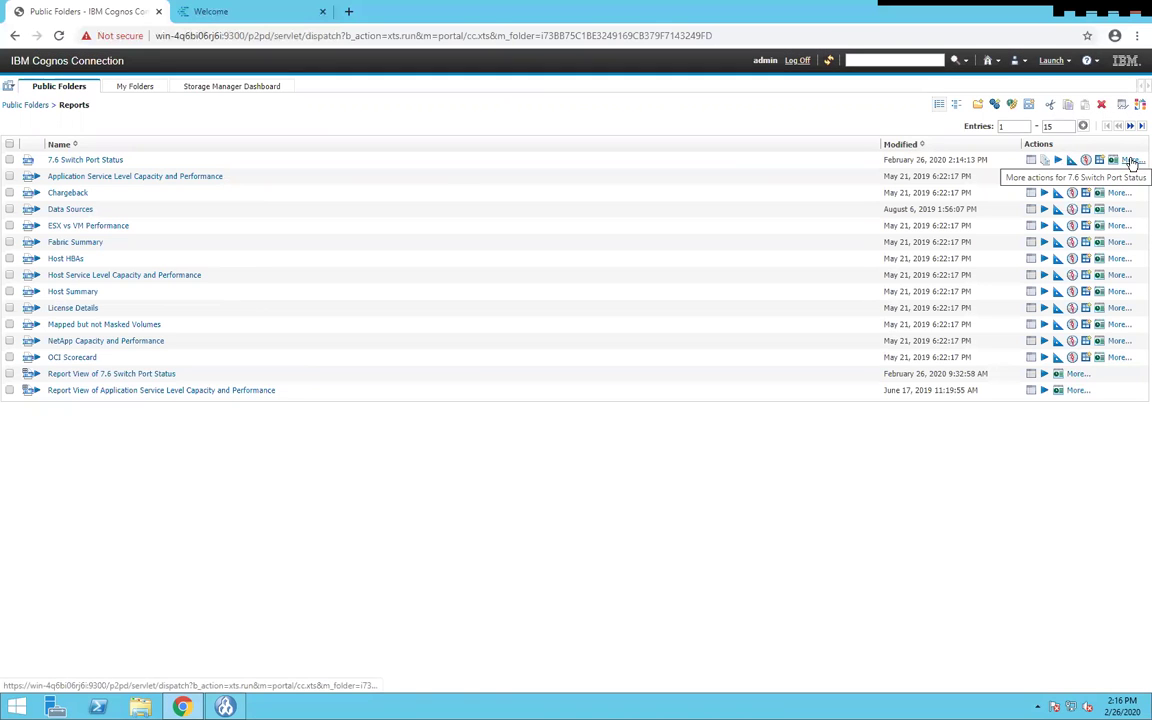
- Create a report view of 7.6 Switch Port Status named '1Report View of 7.6 Switch Port Status'
left_click(1128, 160)
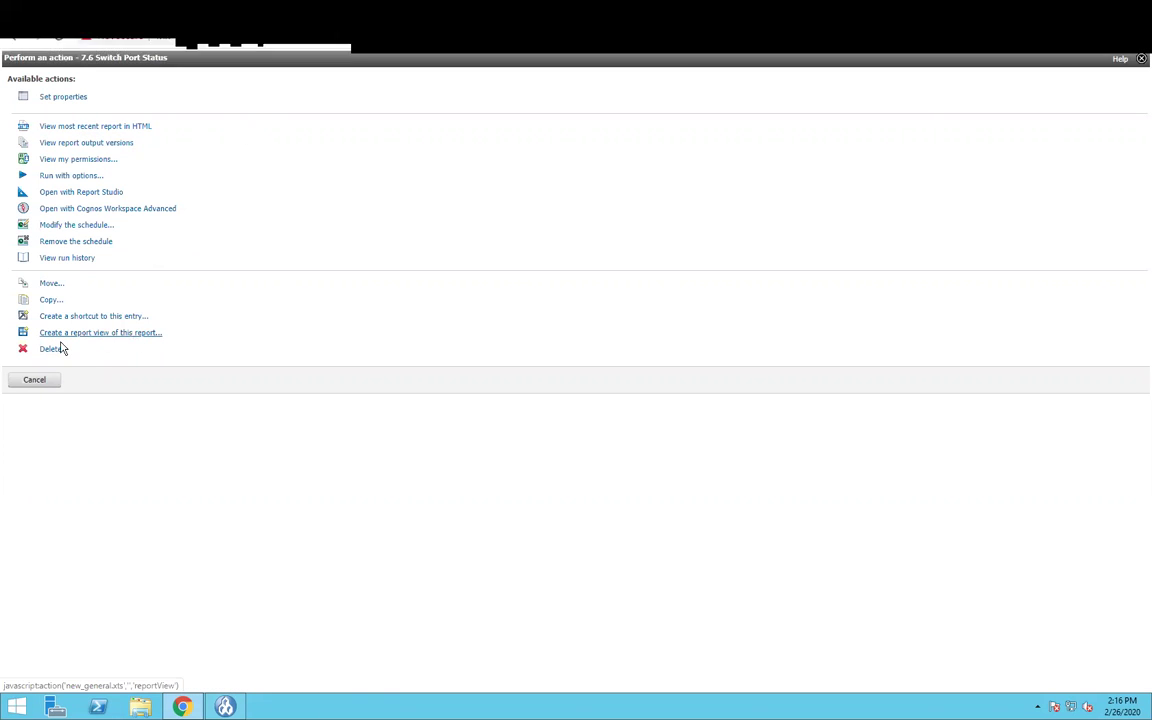
left_click(30, 382)
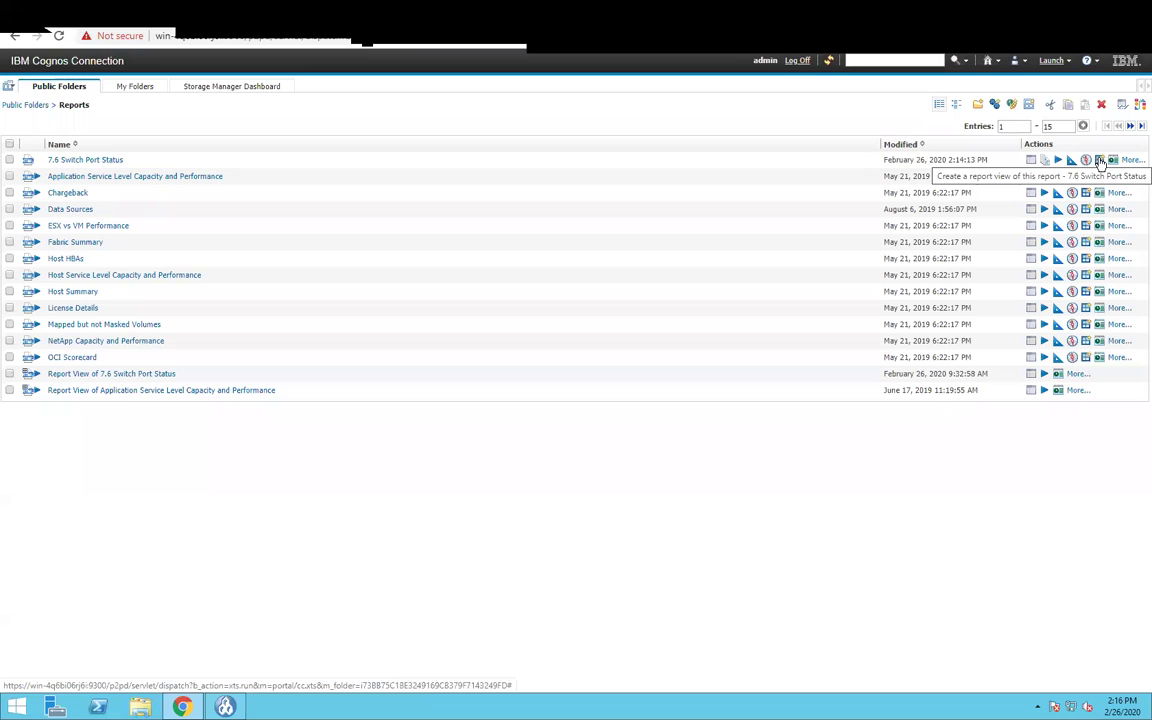
left_click(1100, 161)
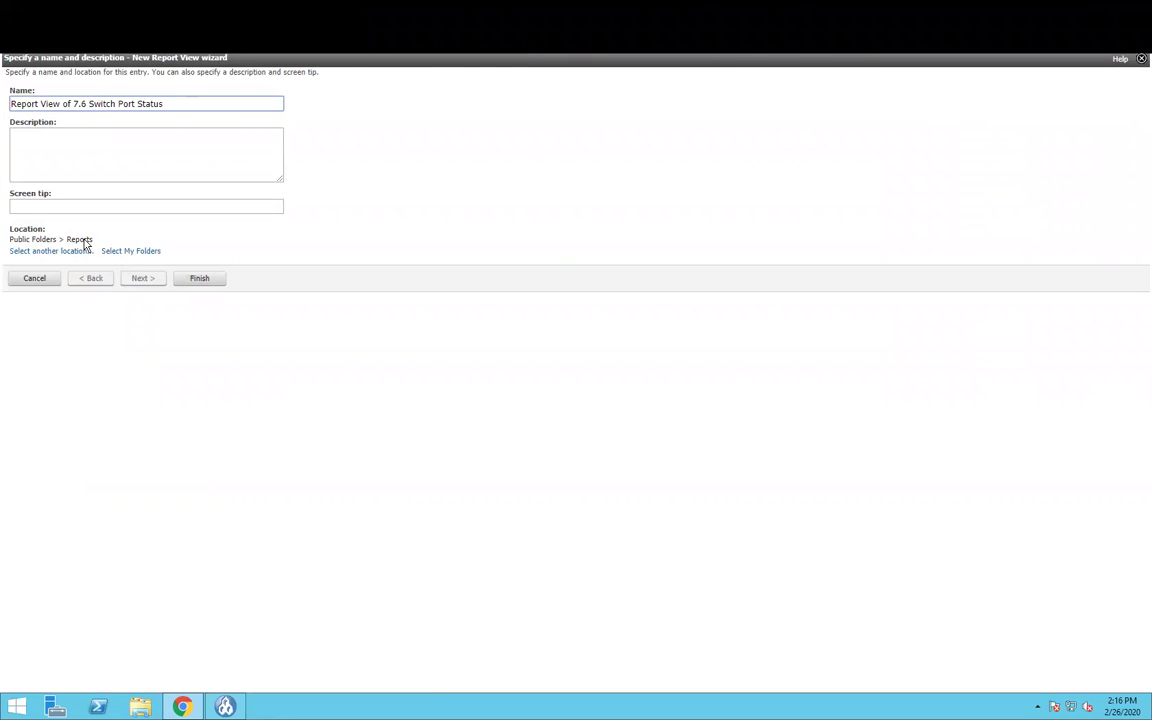
left_click(199, 280)
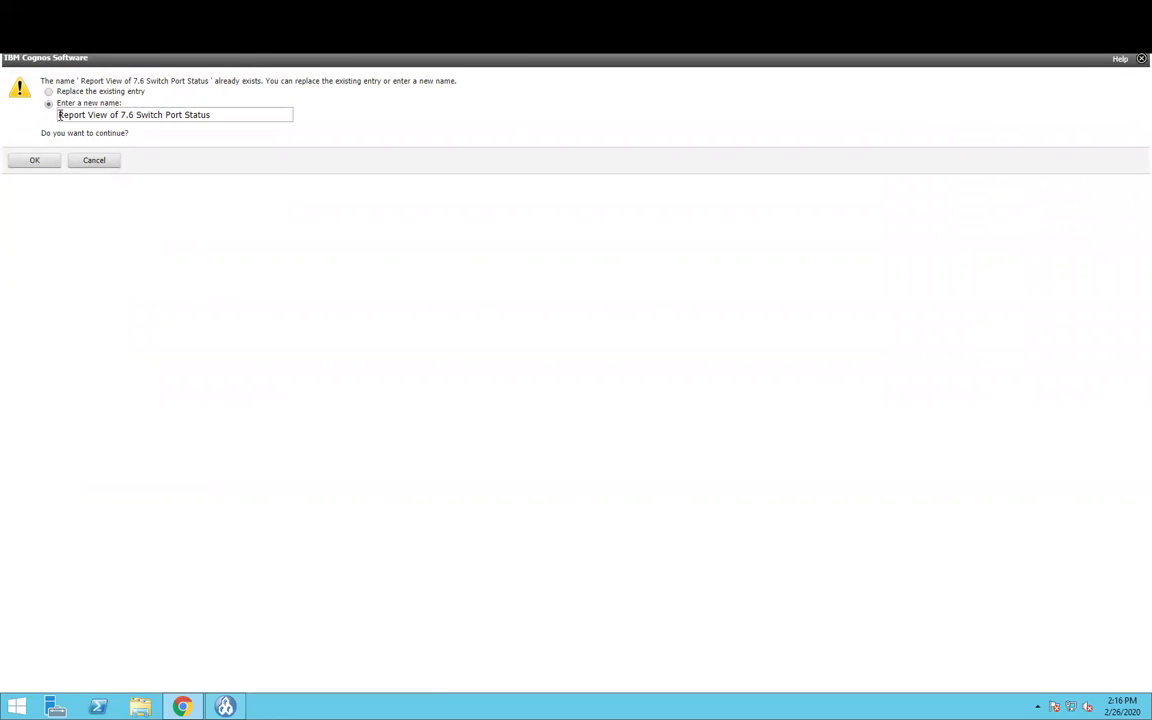
left_click(34, 160)
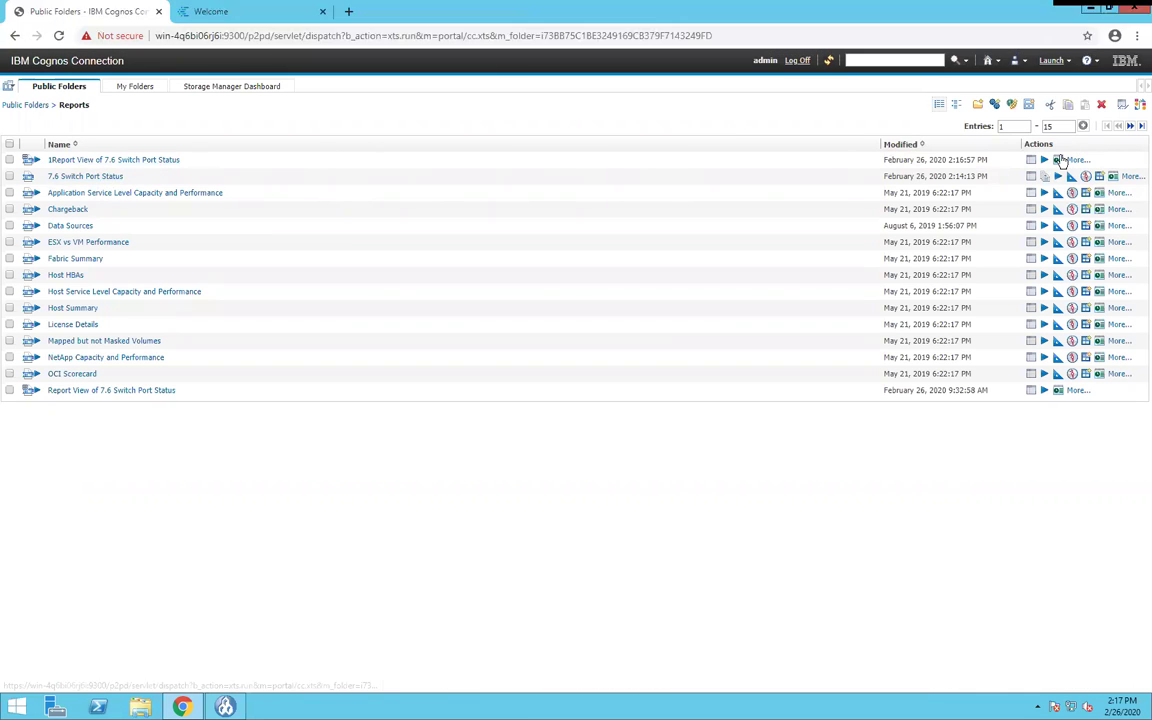
left_click(1058, 161)
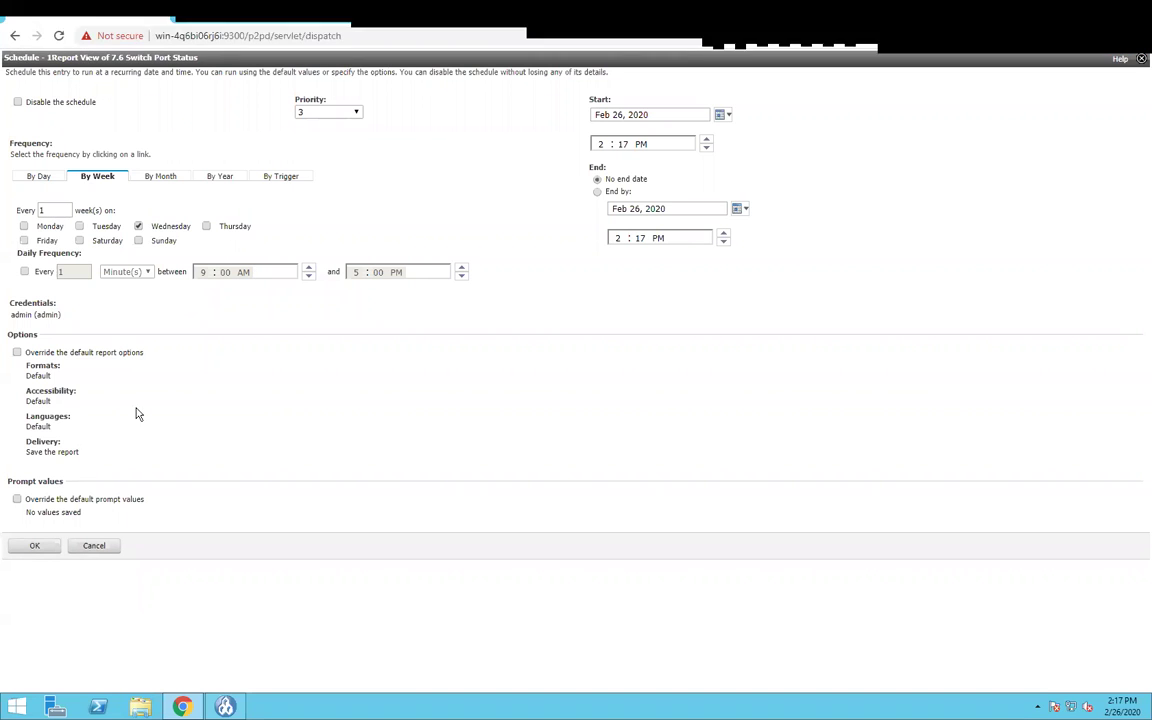
left_click(16, 499)
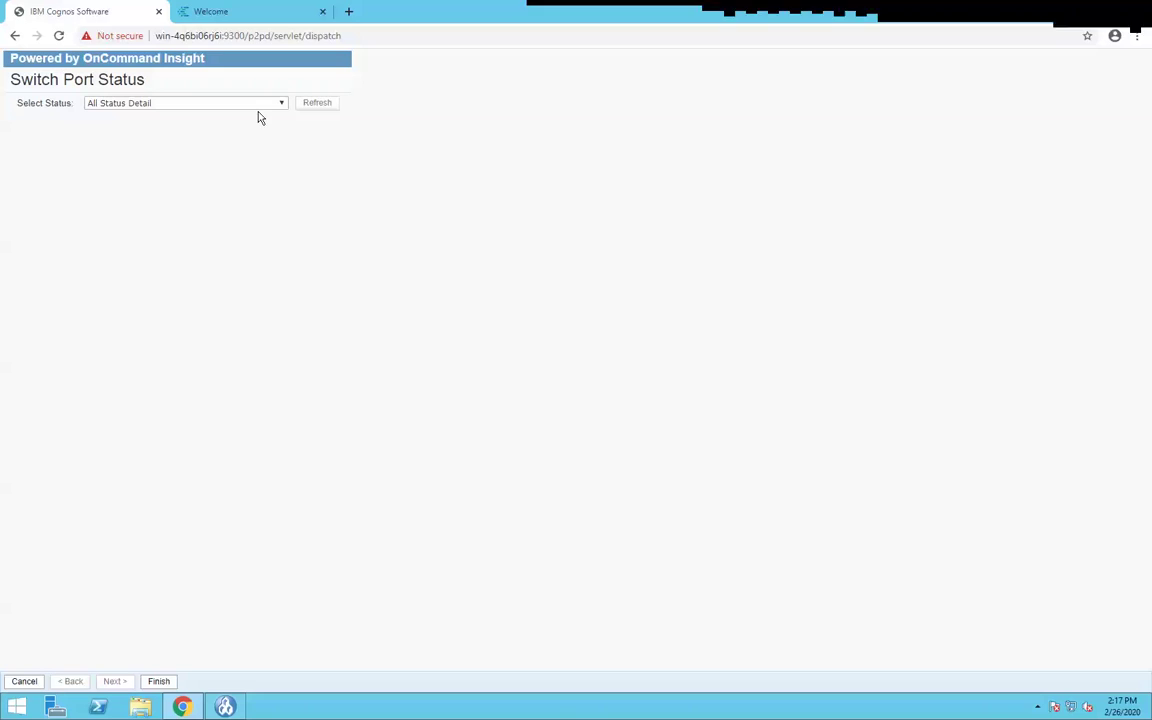
left_click(253, 105)
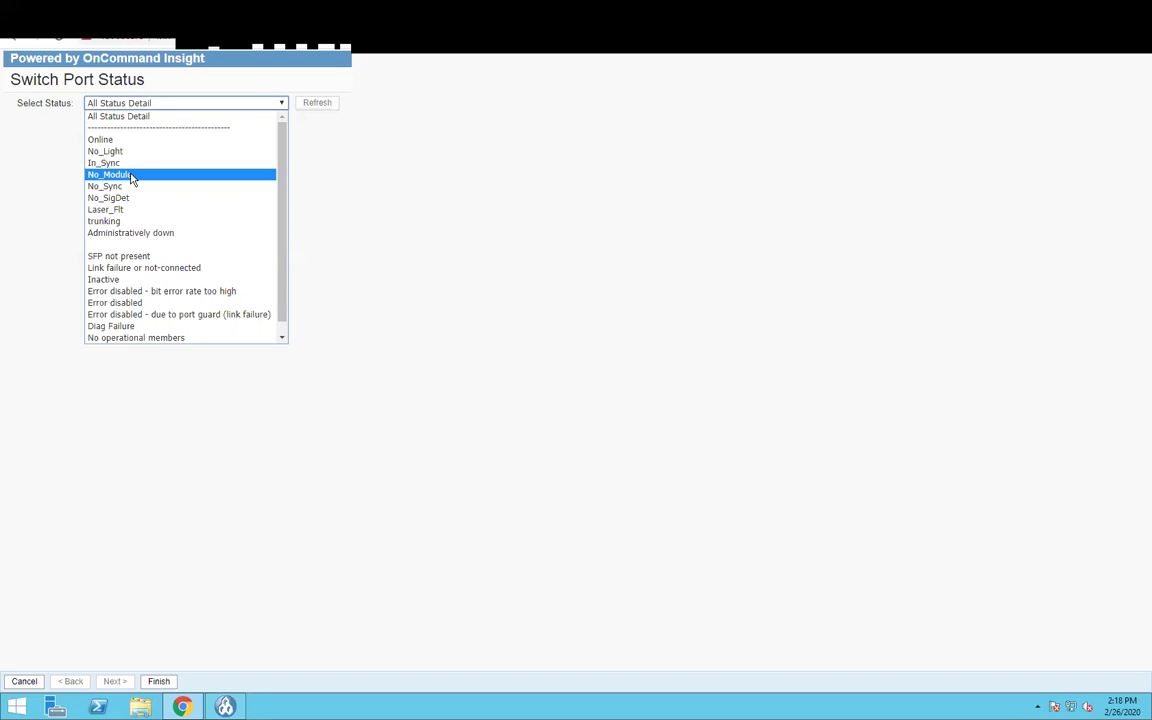
left_click(24, 683)
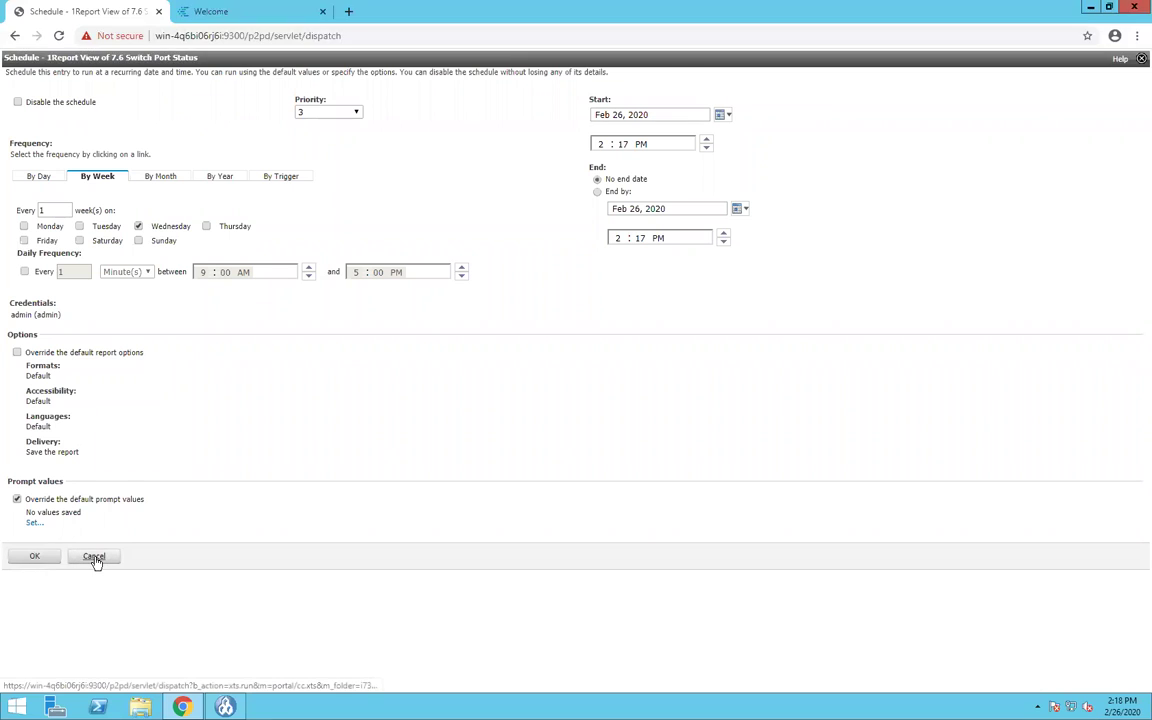
left_click(95, 558)
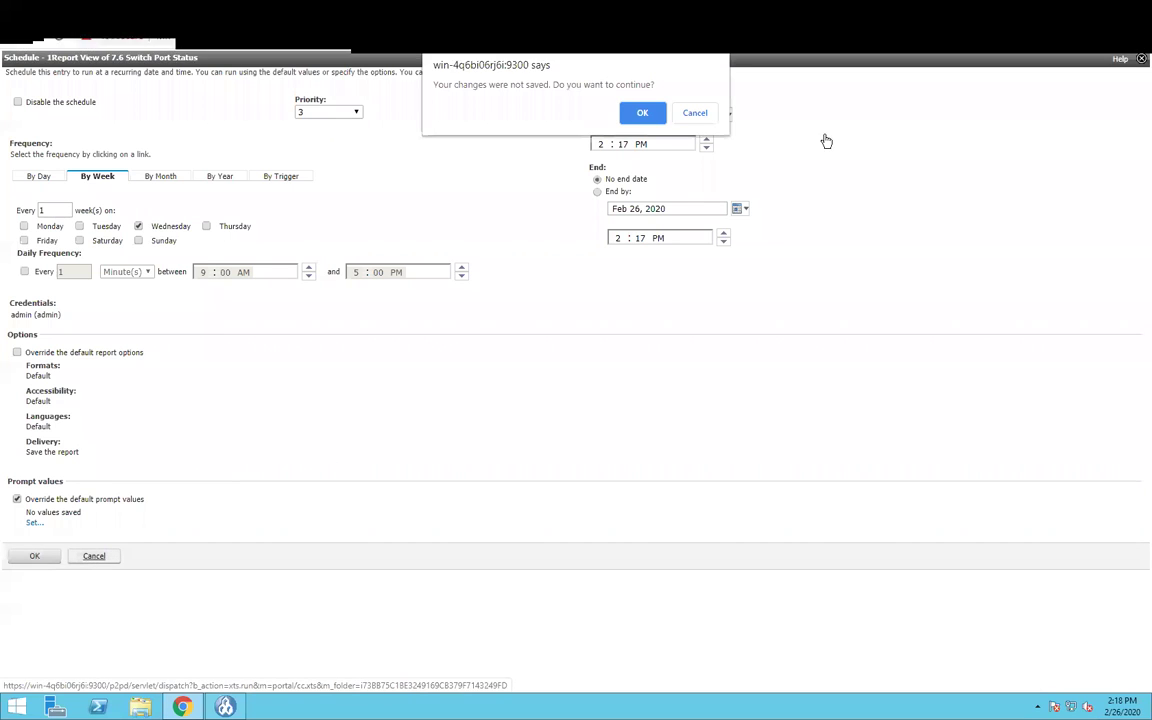
left_click(642, 111)
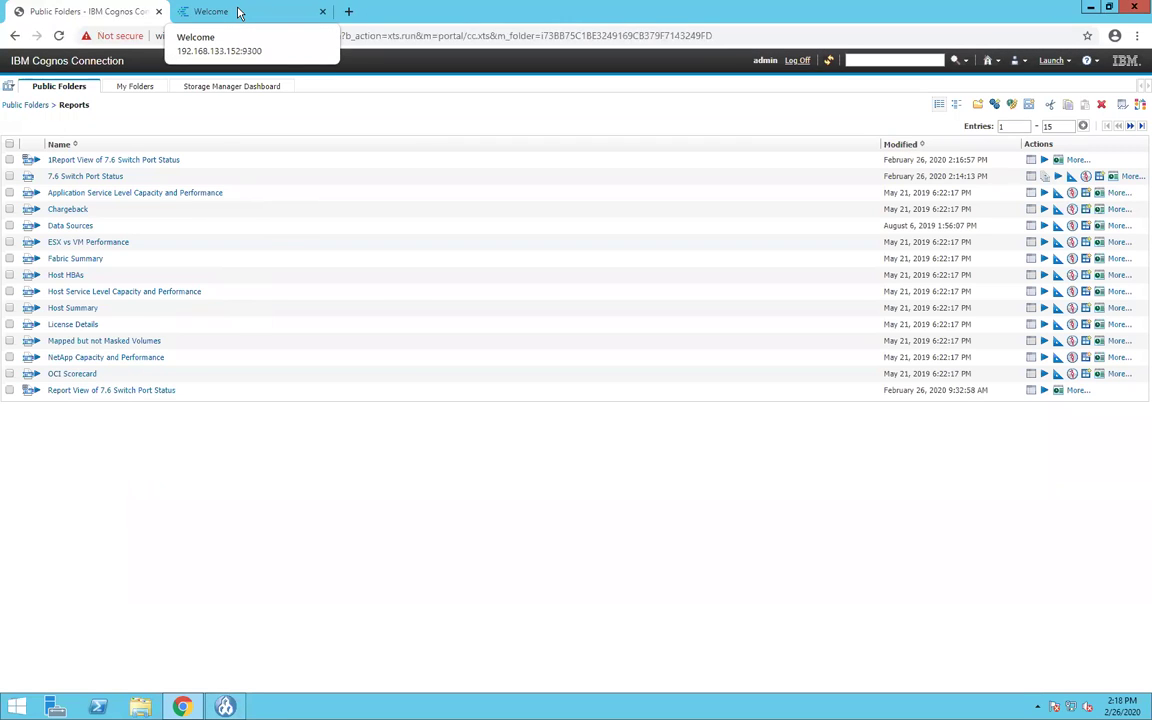
- From Team content > 1Reports, open 7.6 Switch Port Status properties and start a new schedule
mouse_move(225, 706)
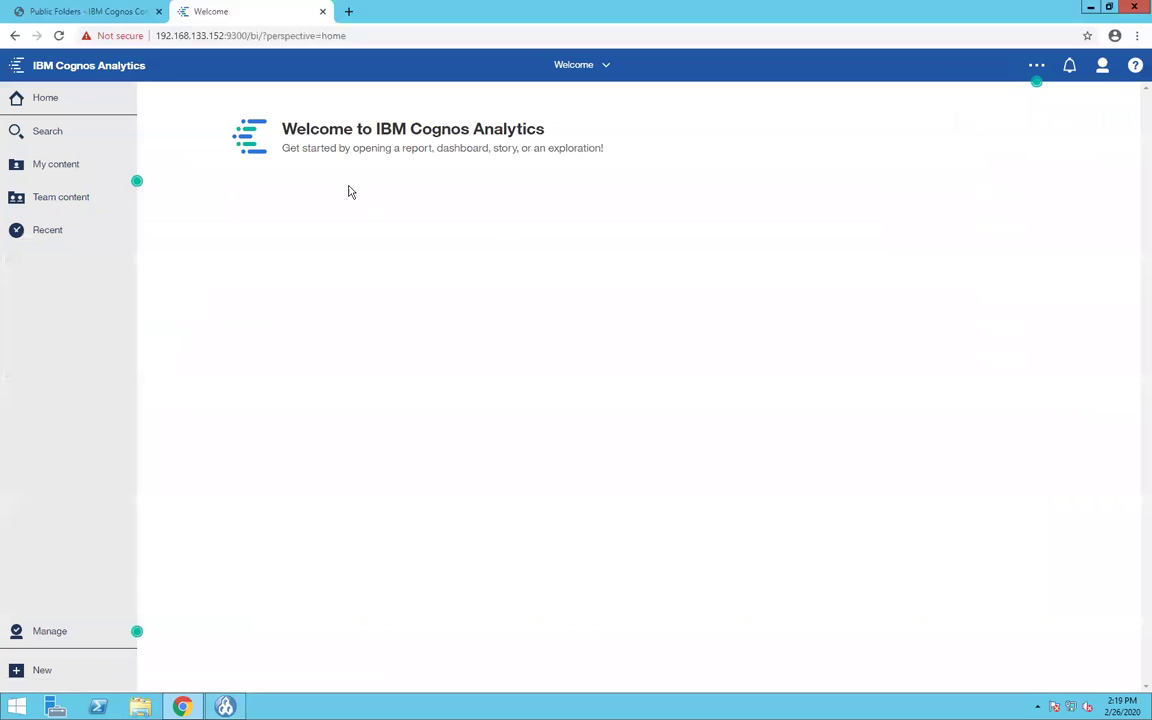
key("F11")
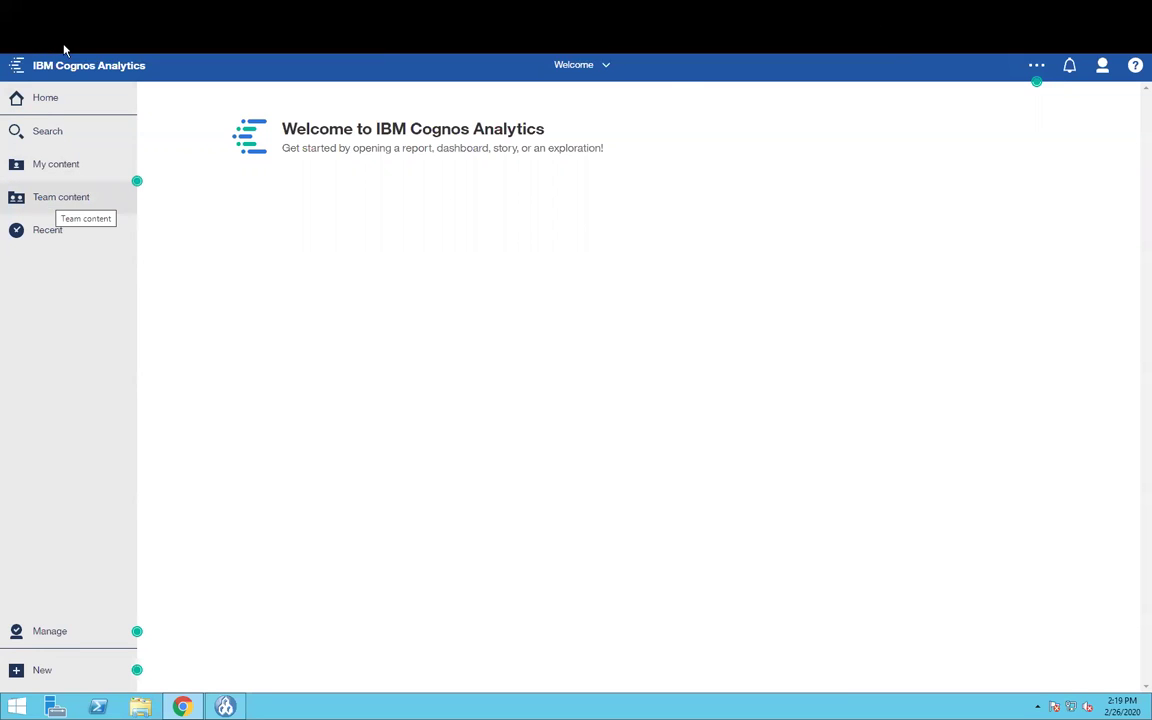
left_click(55, 202)
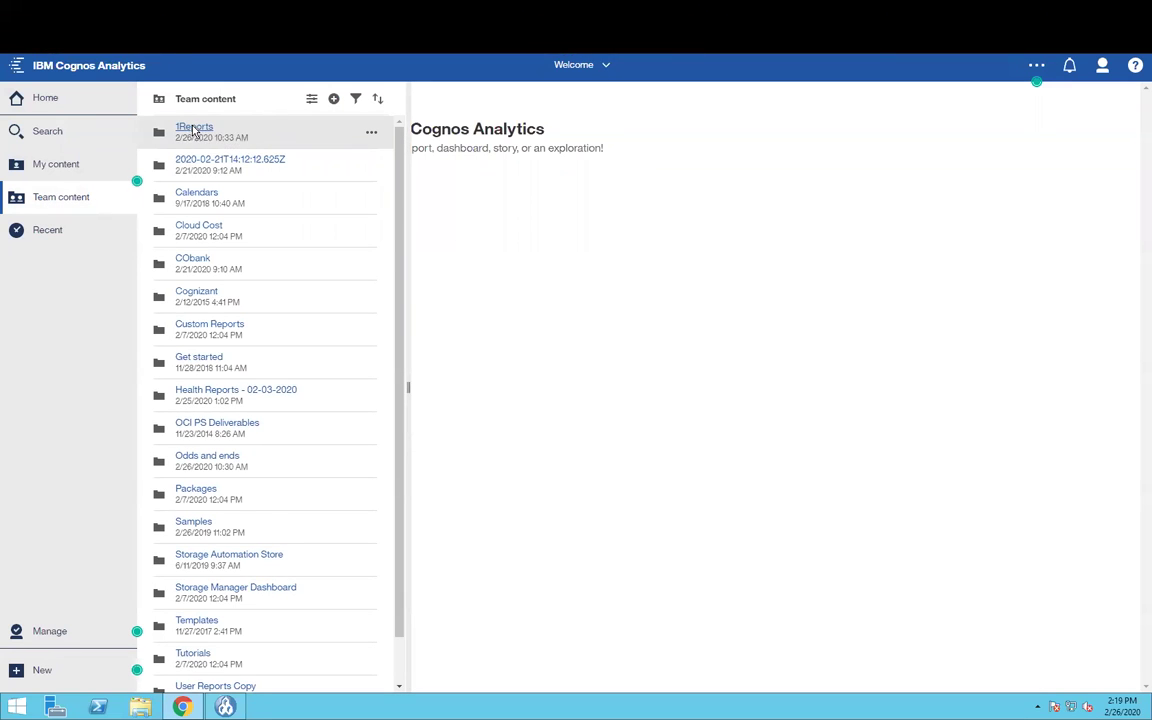
left_click(193, 129)
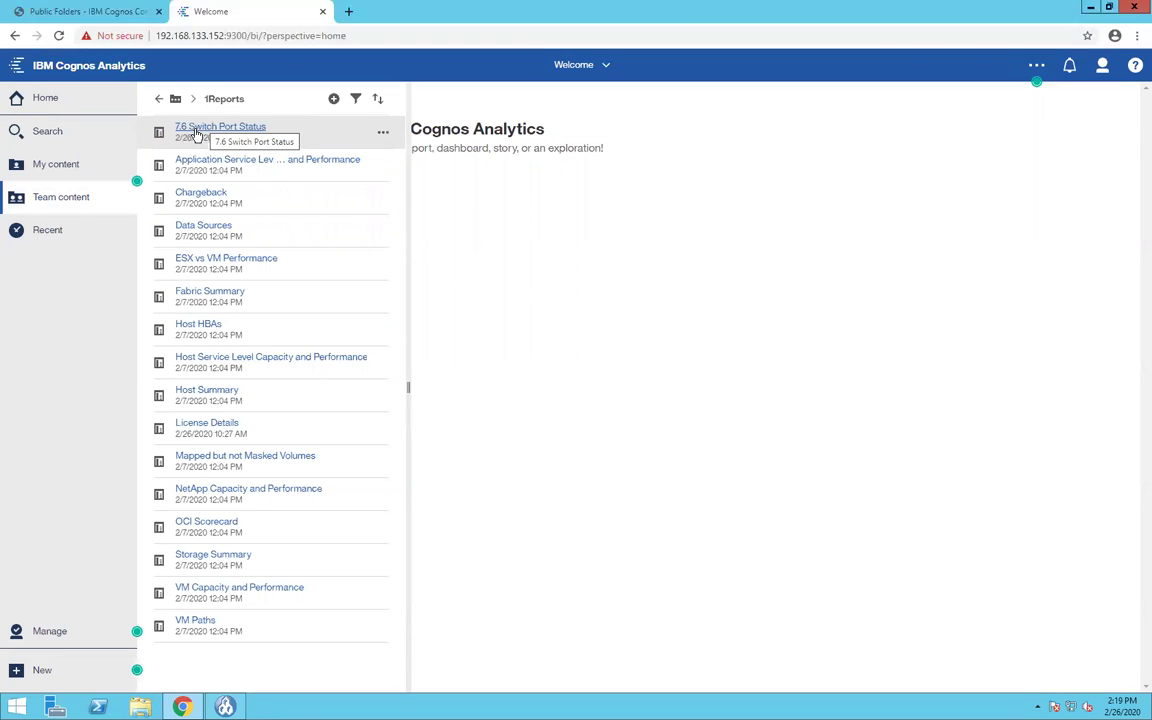
left_click(383, 134)
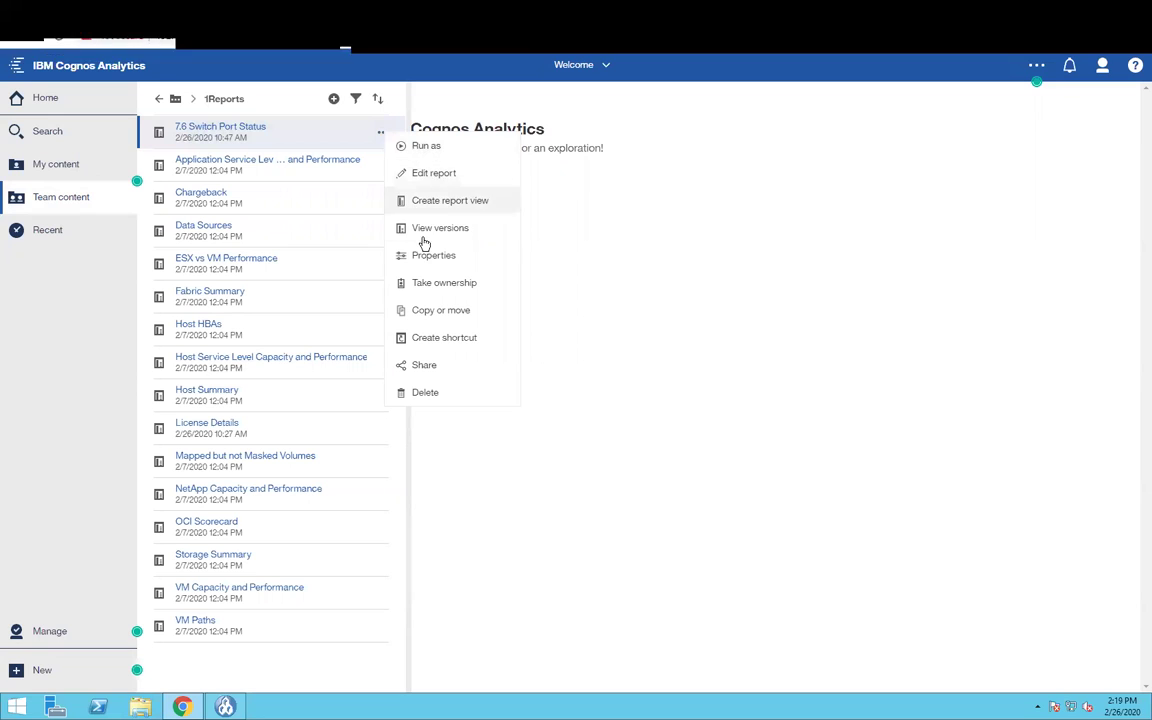
left_click(434, 258)
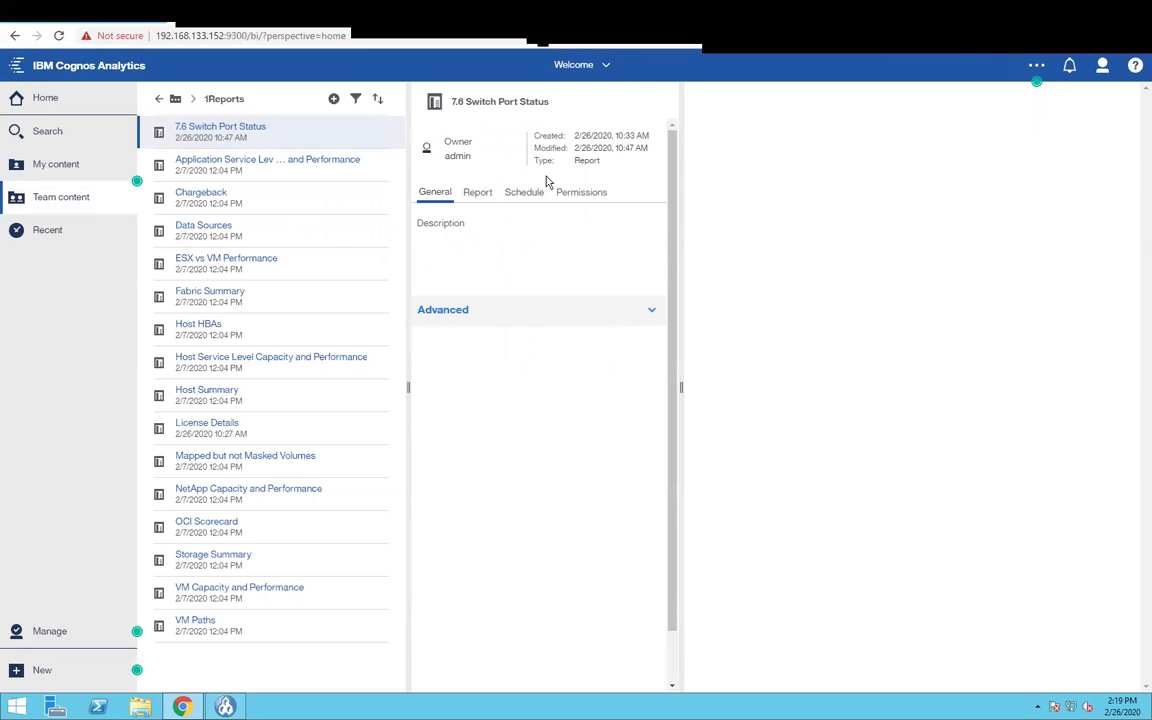
left_click(526, 194)
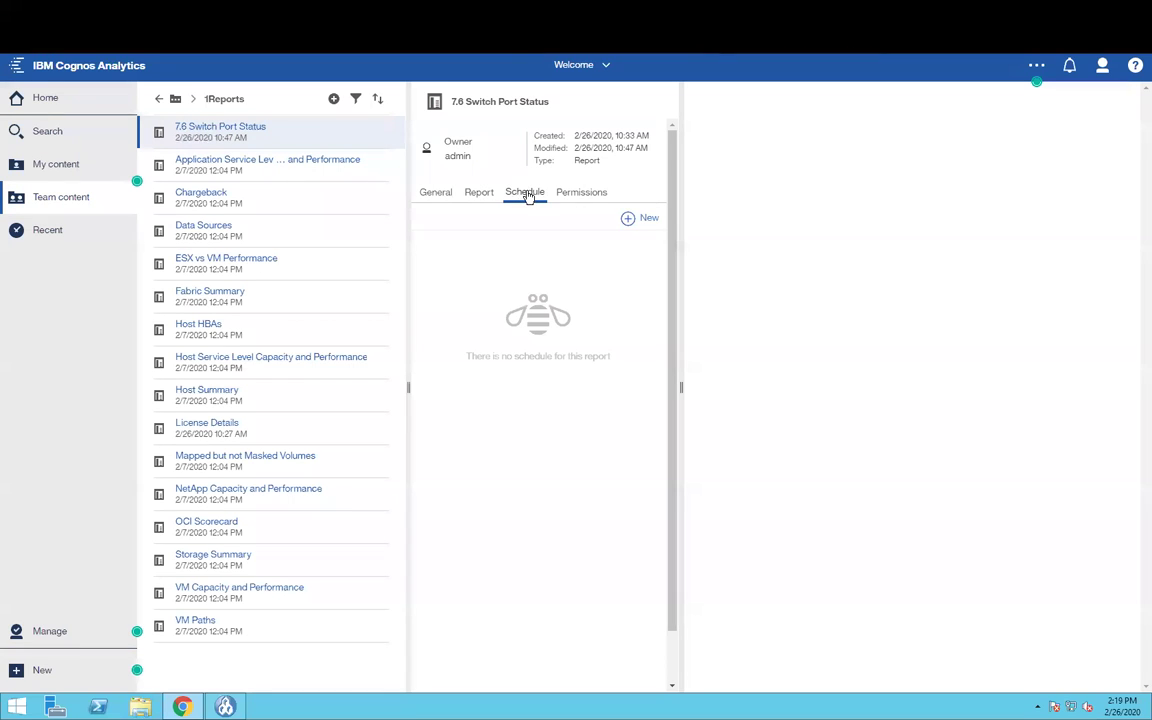
left_click(629, 220)
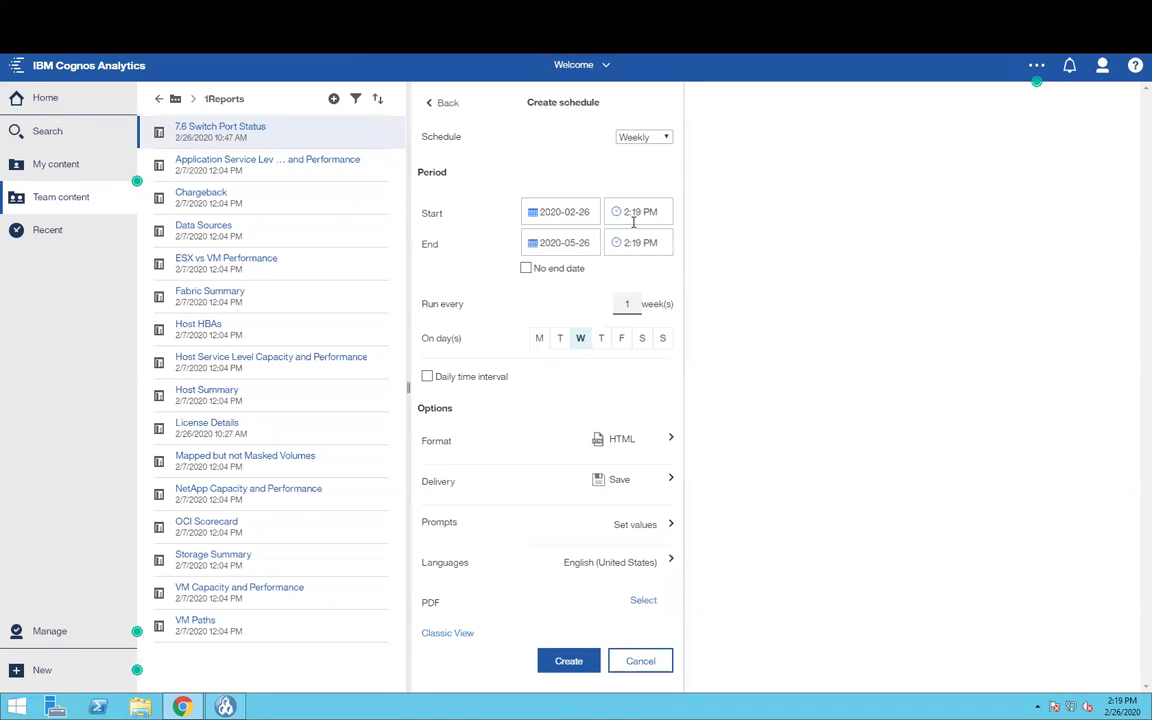
- Make the schedule run weekly with no end date and no daily time interval
left_click(650, 137)
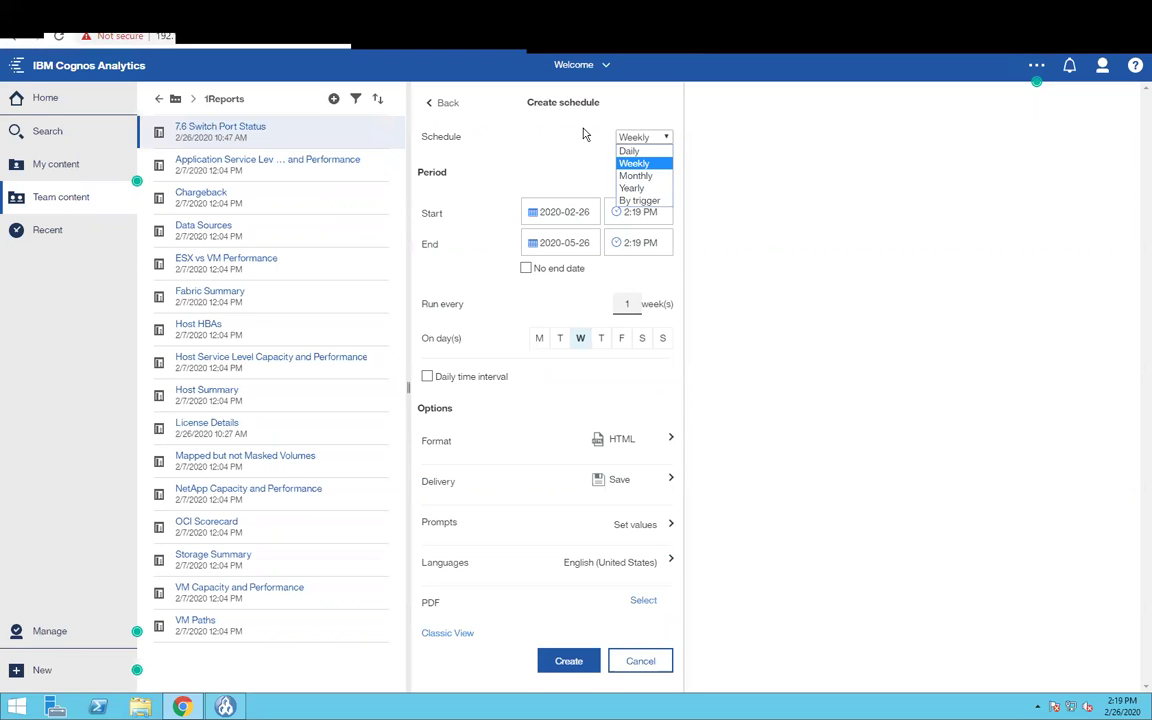
left_click(660, 165)
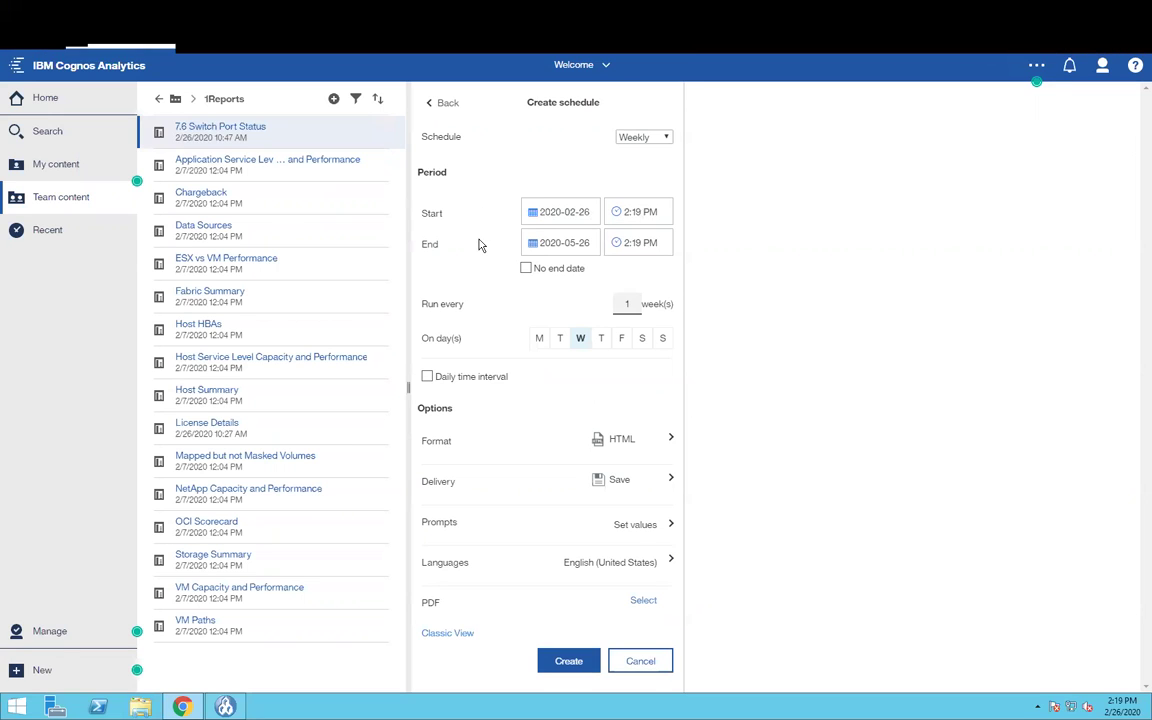
left_click(526, 268)
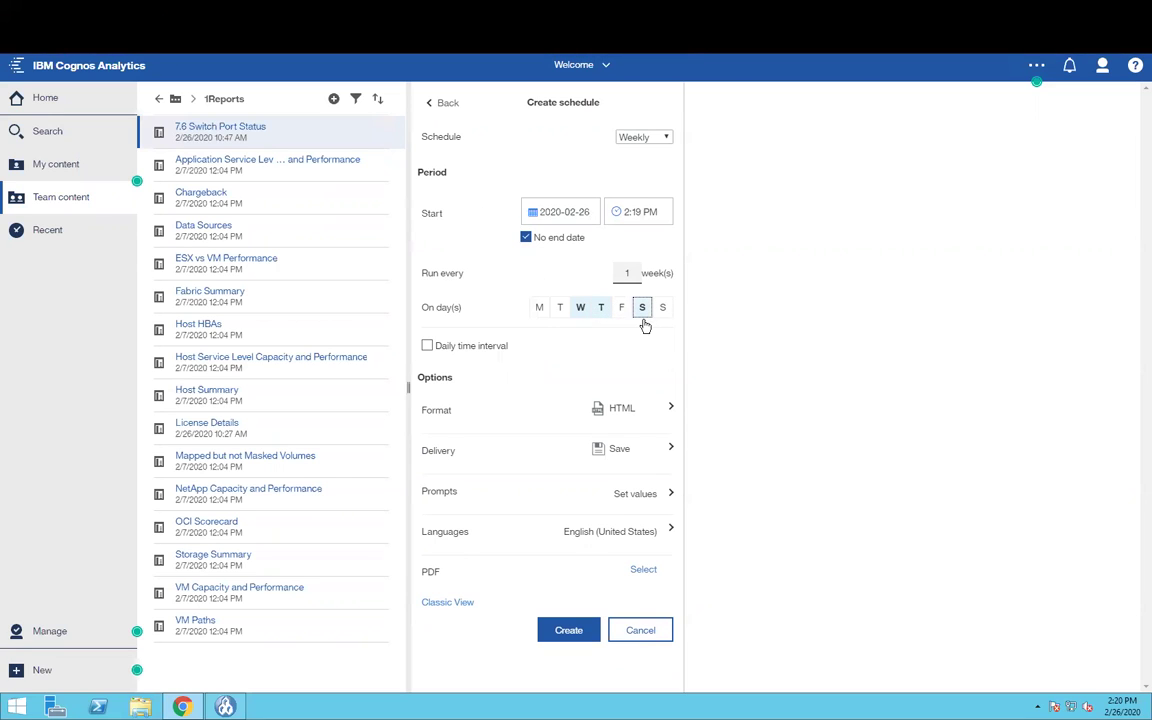
left_click(428, 346)
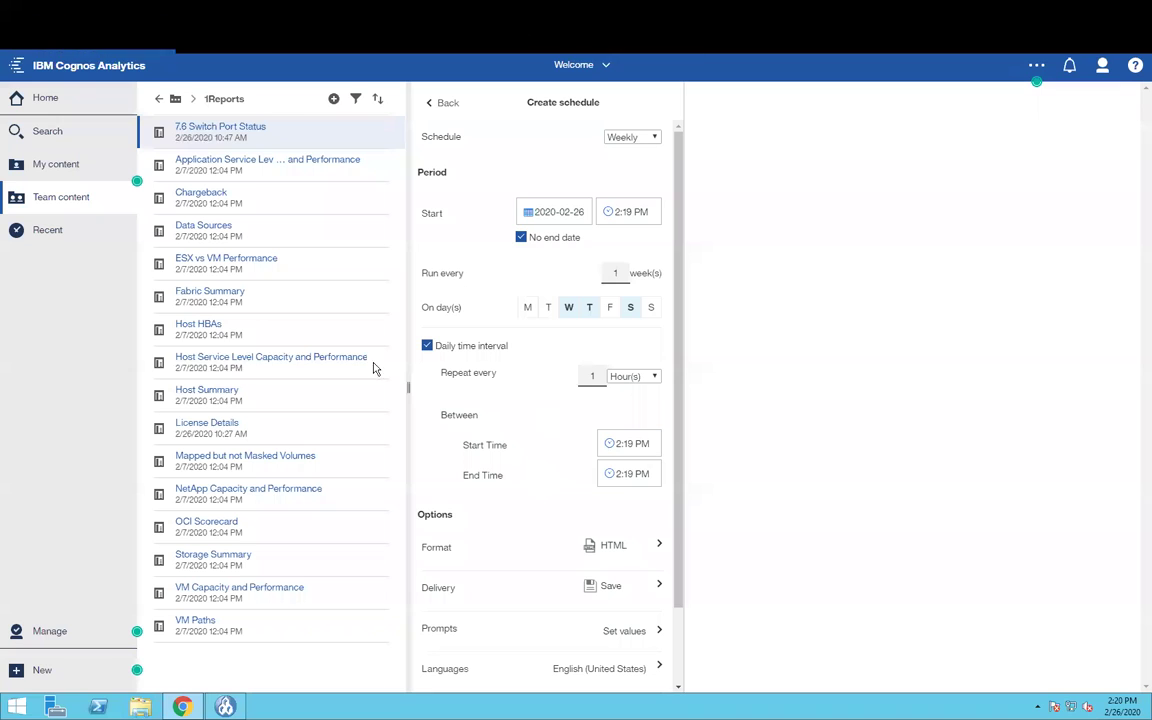
left_click(620, 376)
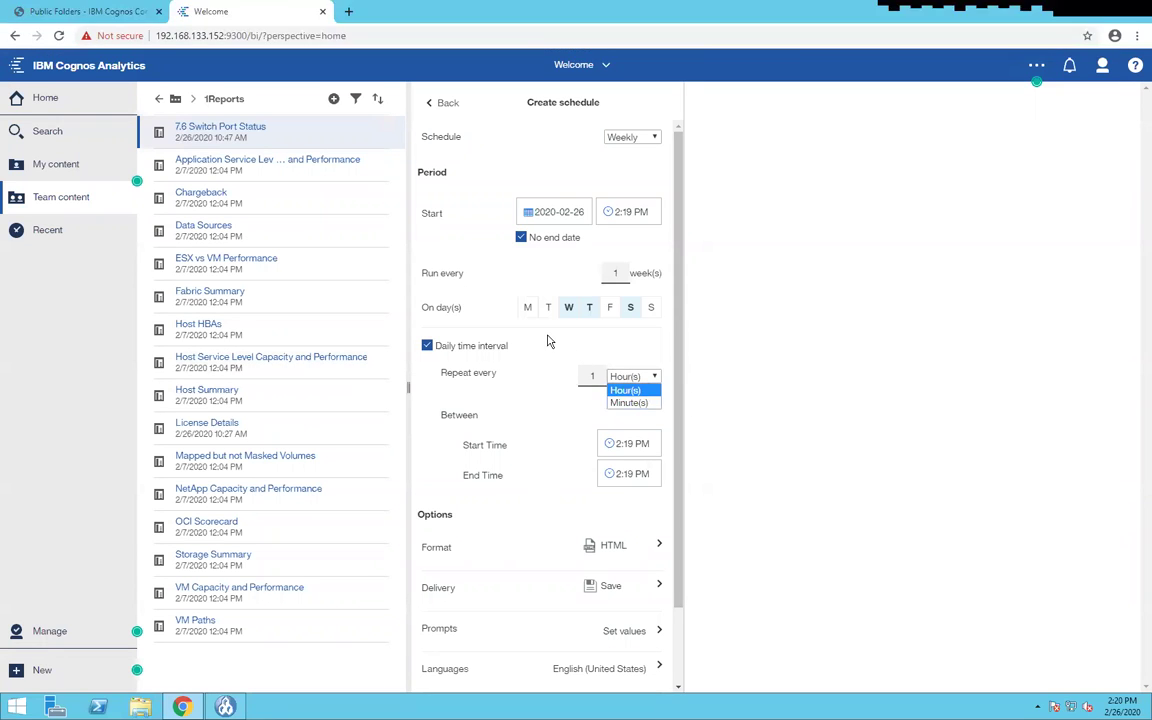
left_click(428, 345)
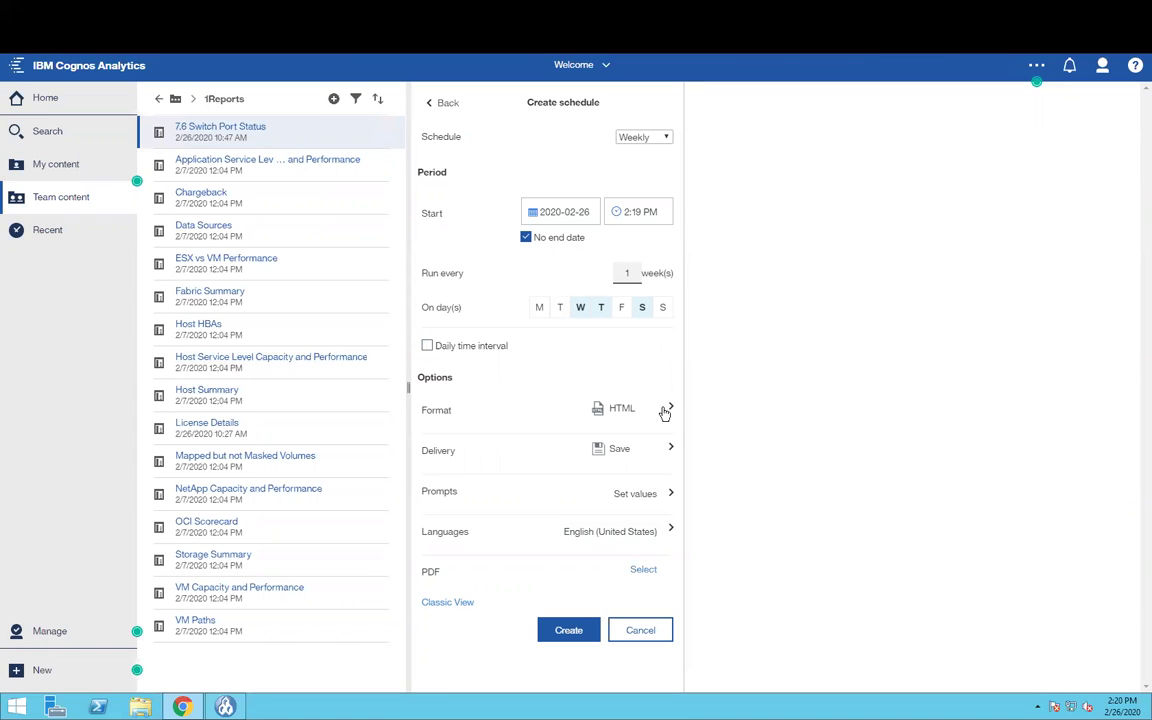
- Add PDF, Excel and Excel Data output formats to the schedule
left_click(898, 188)
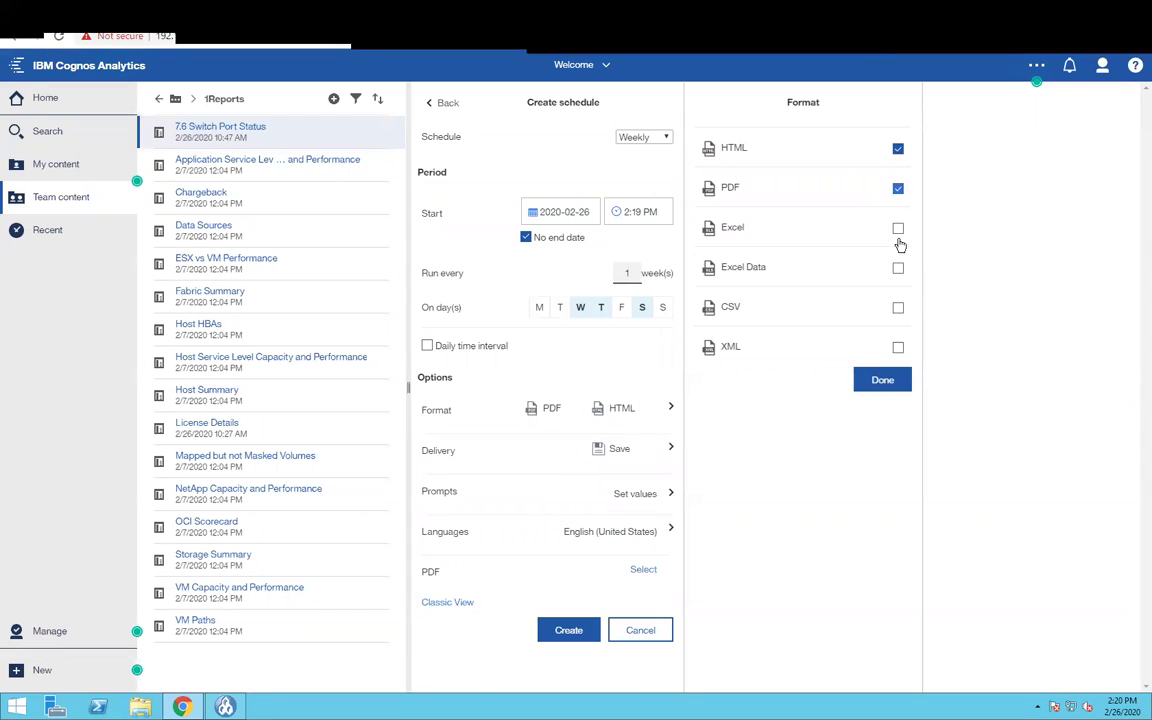
left_click(898, 230)
left_click(897, 268)
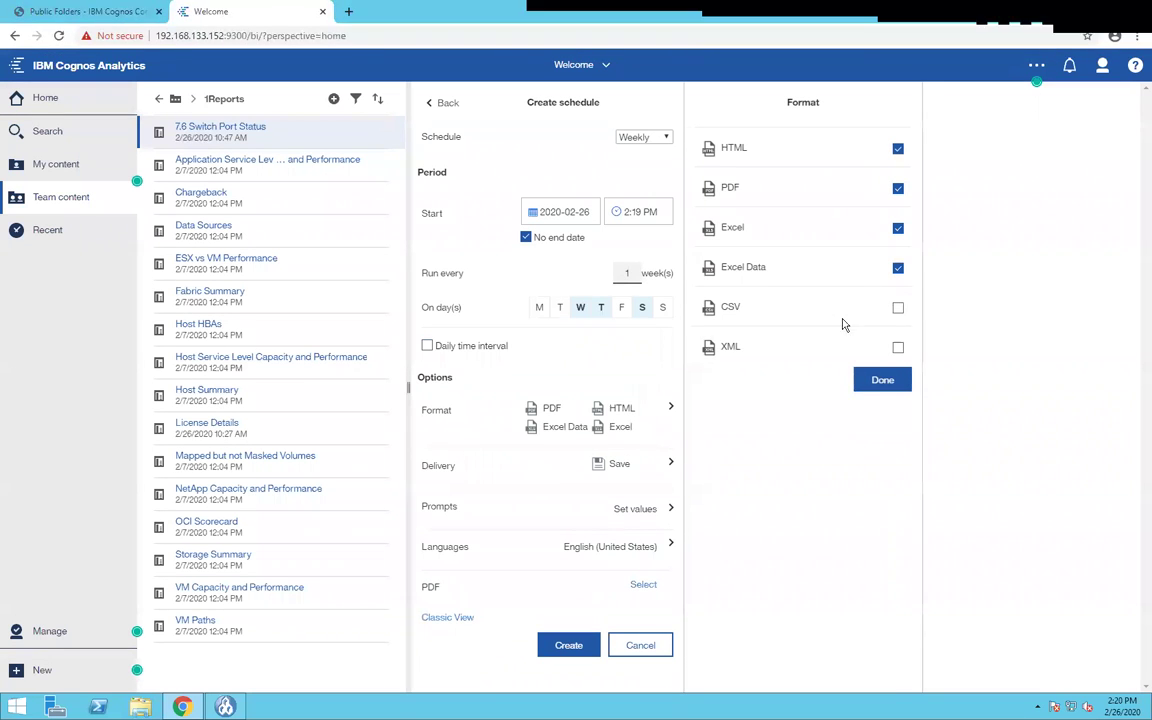
left_click(893, 384)
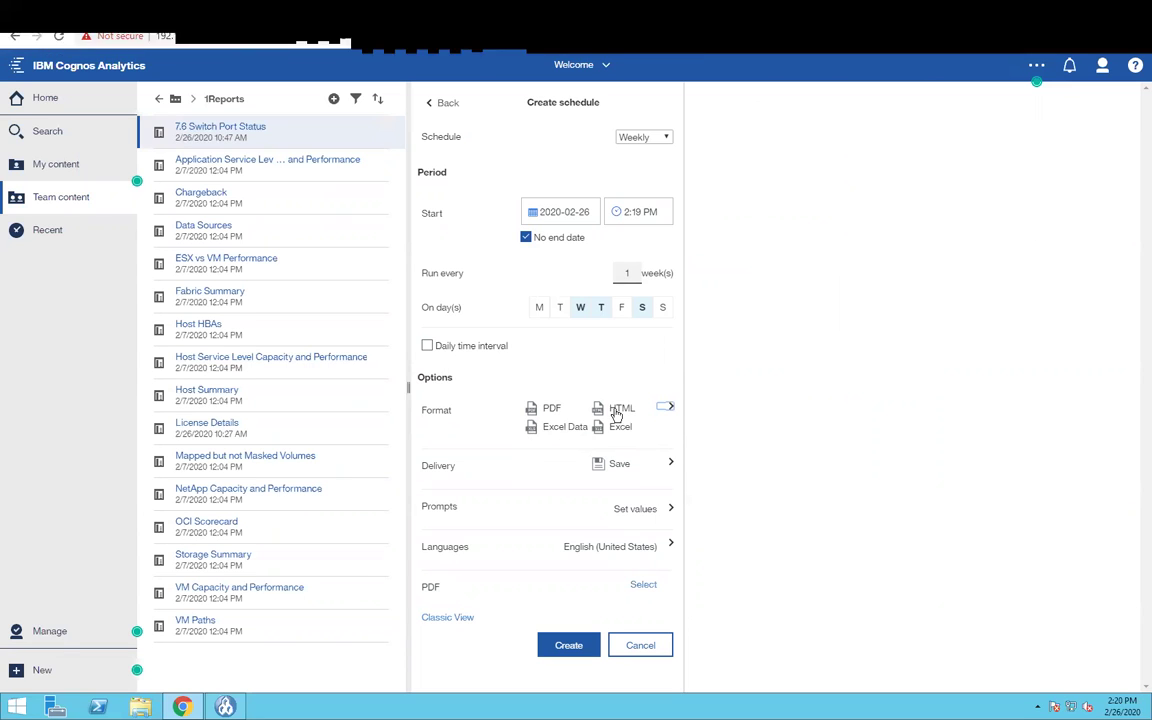
- Add email delivery with the report attached, addressed to one recipient's e-mail address
left_click(670, 465)
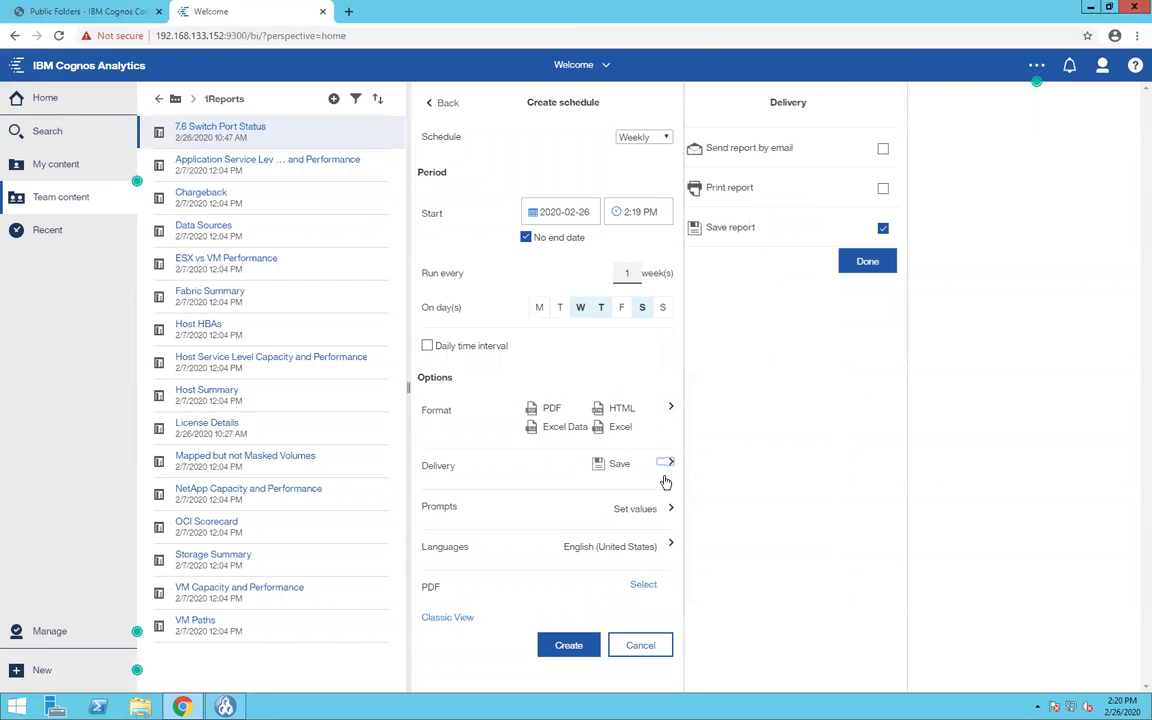
left_click(898, 148)
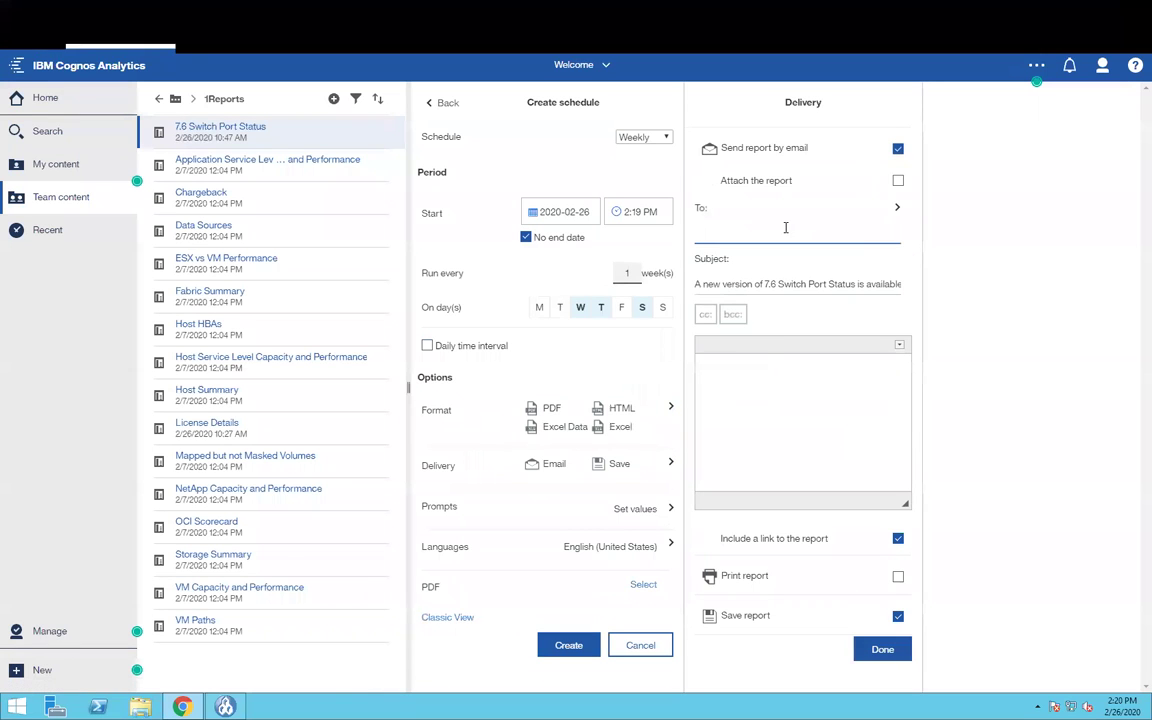
left_click(897, 183)
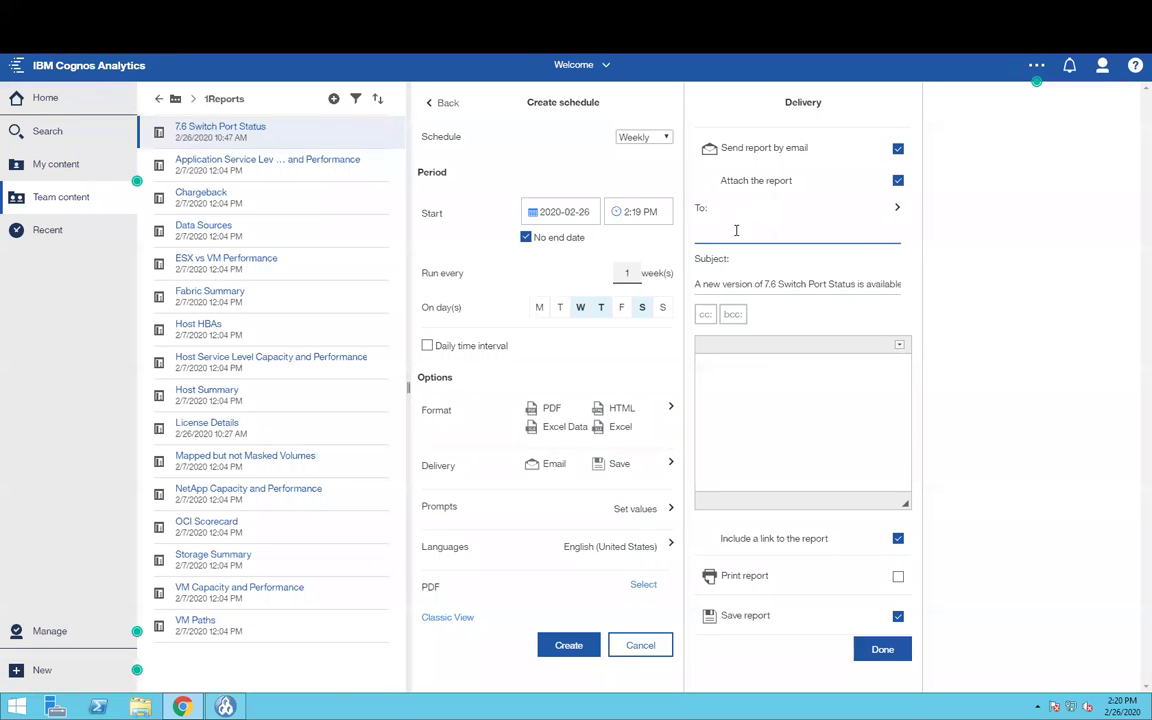
left_click(739, 232)
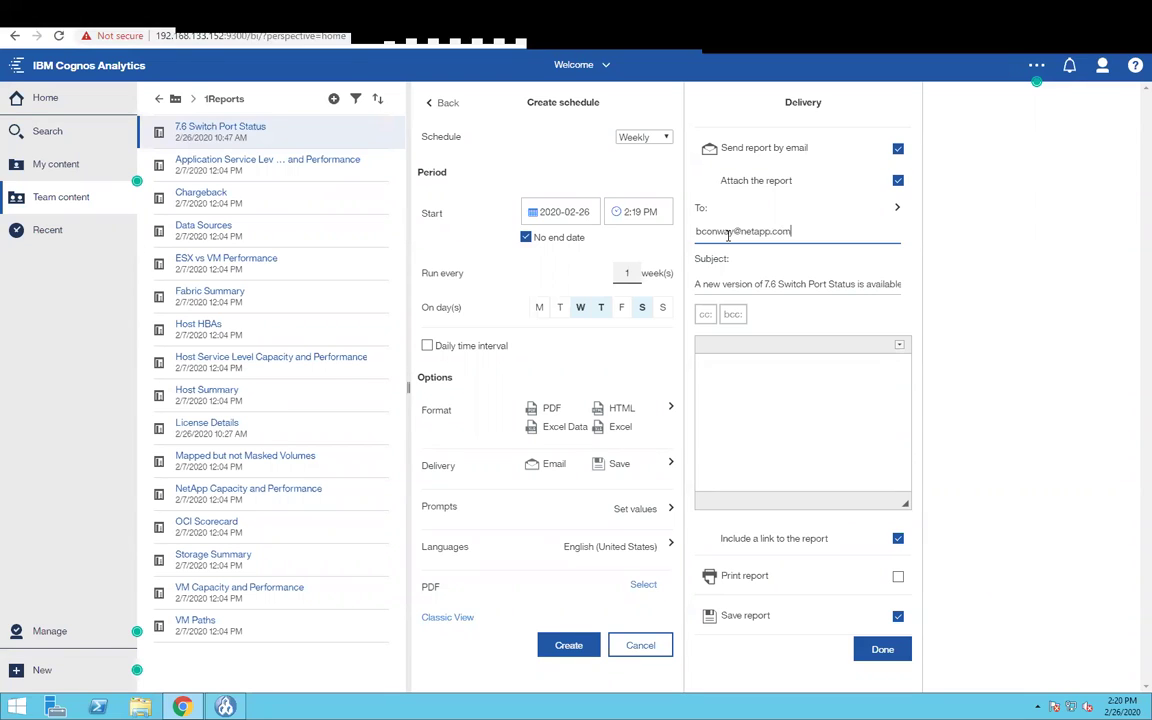
key("Return")
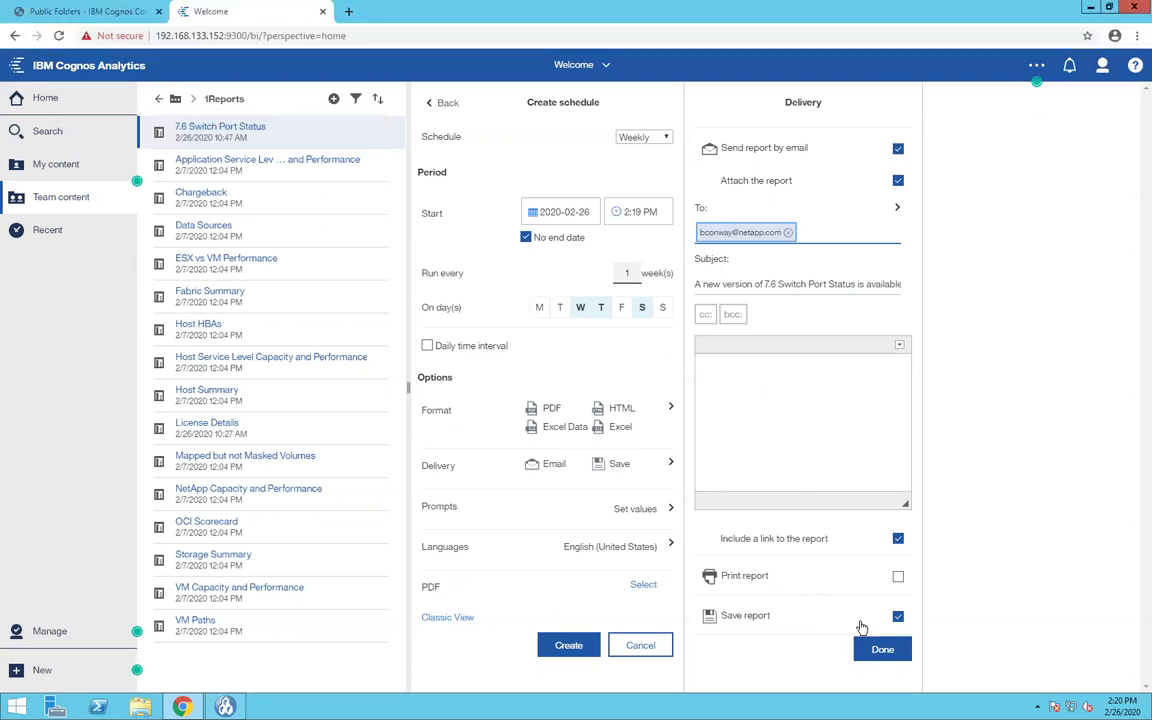
left_click(882, 649)
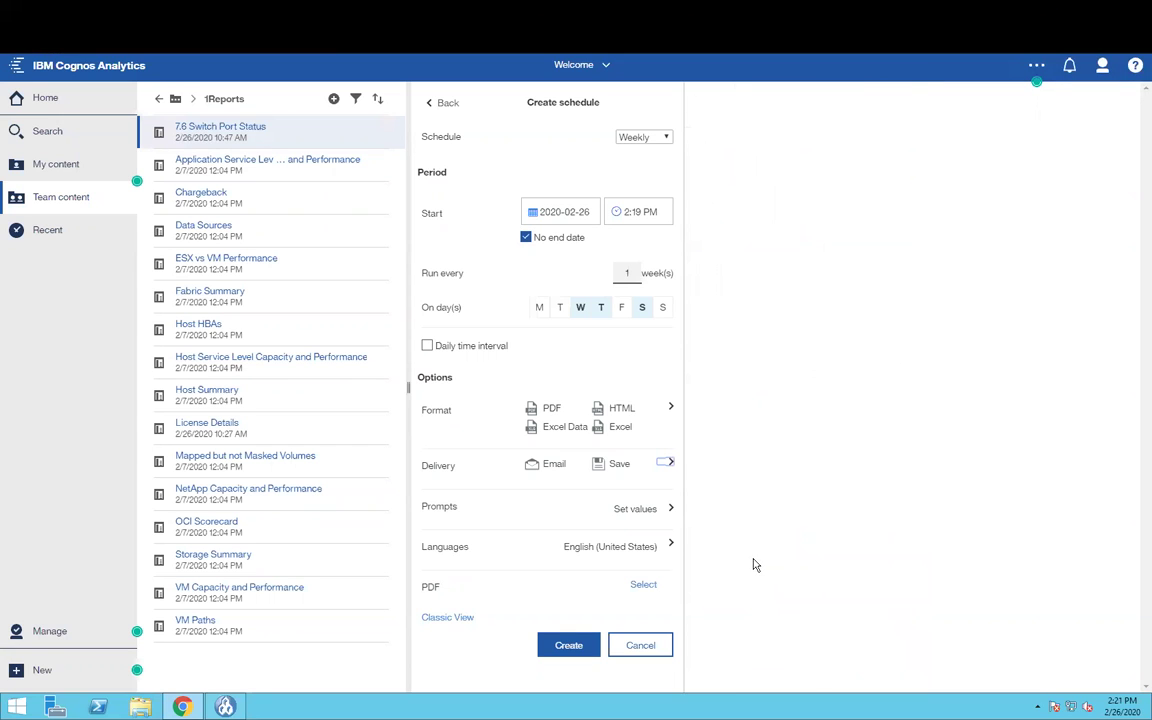
- Set the schedule's sStatus prompt value to NO_LIGHT
left_click(634, 511)
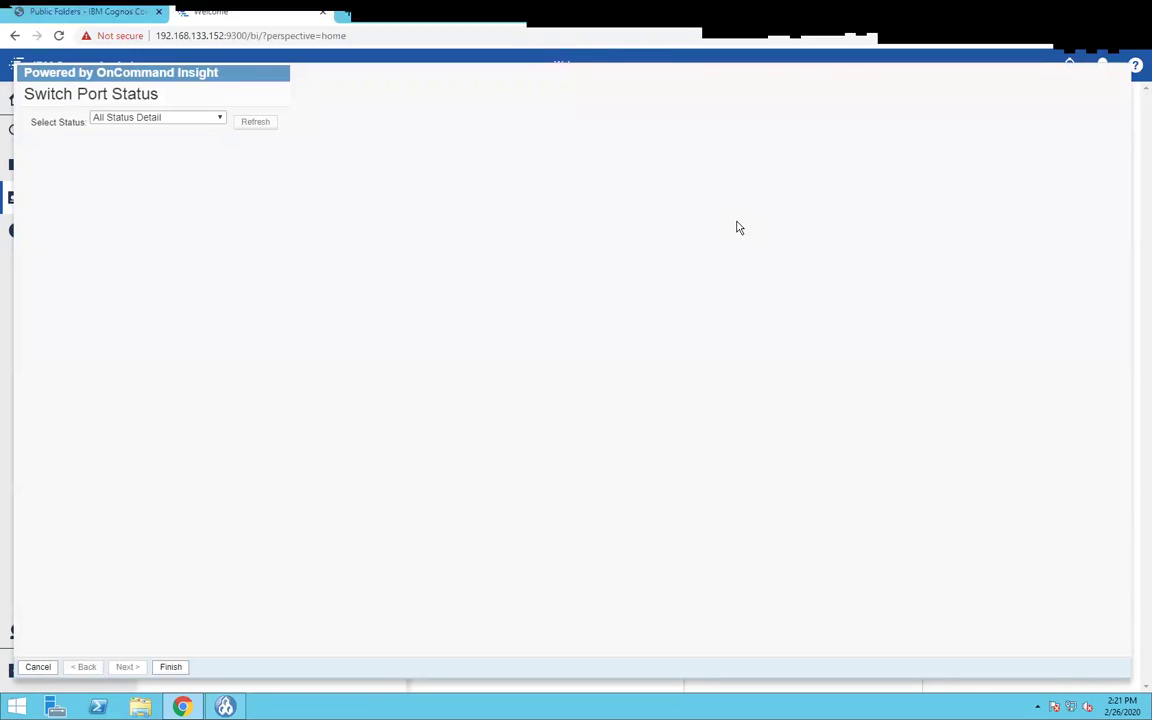
left_click(165, 120)
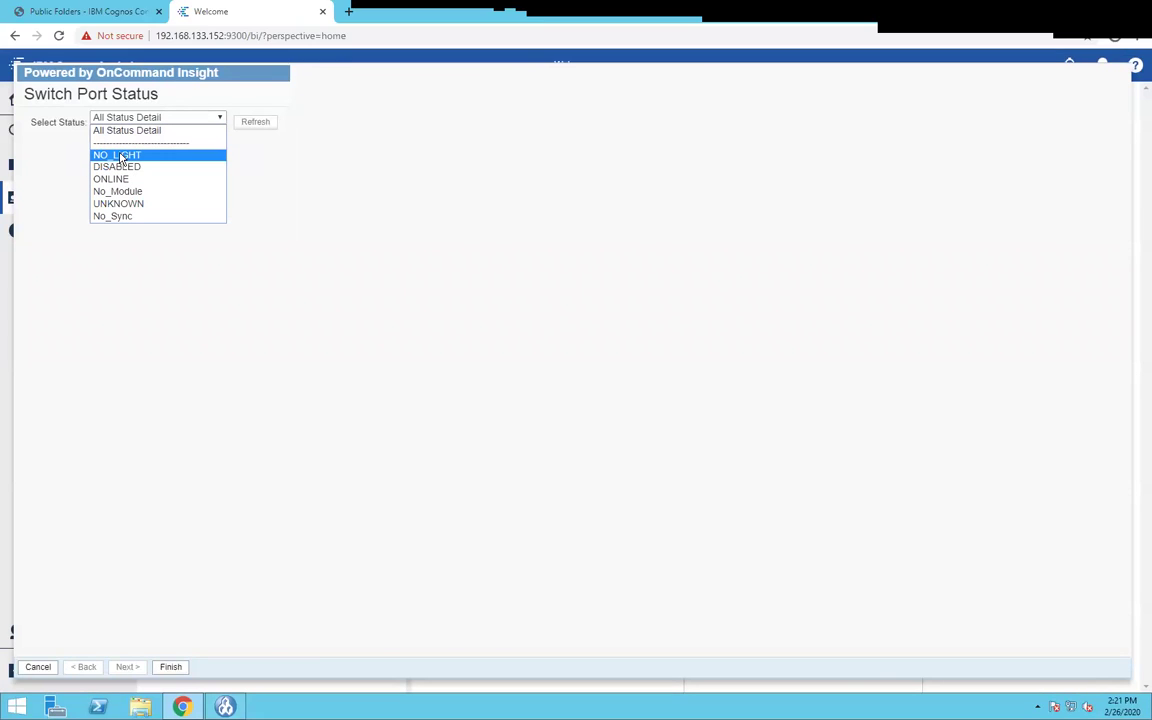
left_click(121, 156)
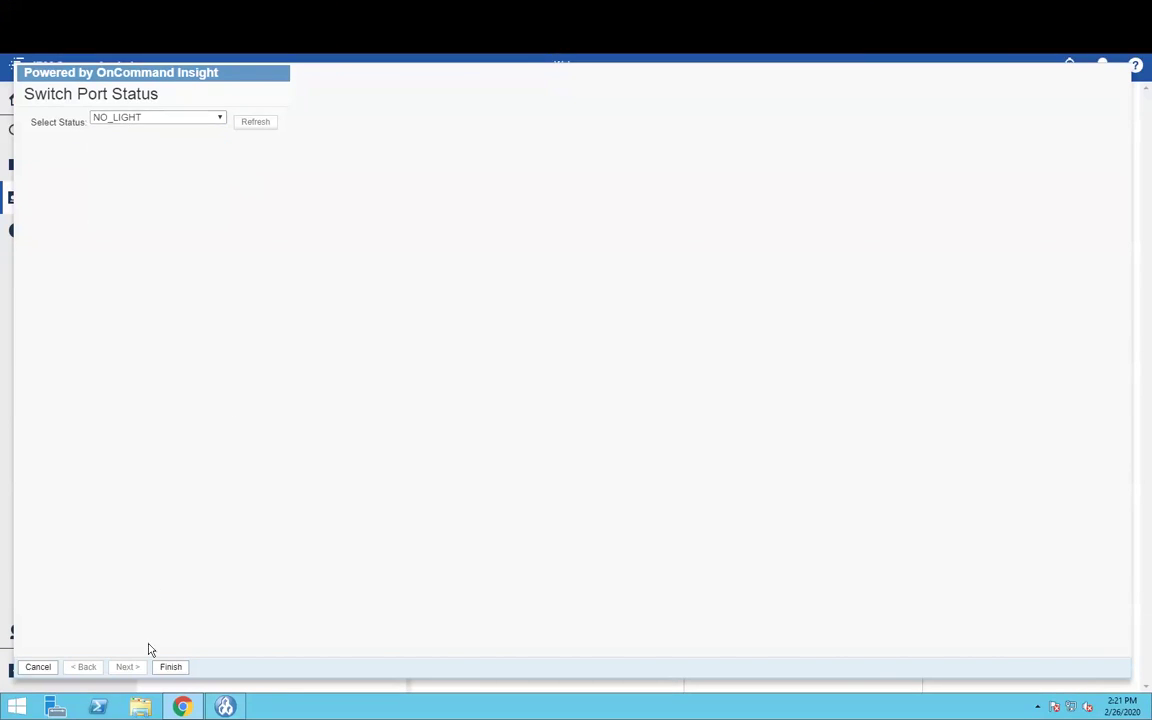
left_click(166, 668)
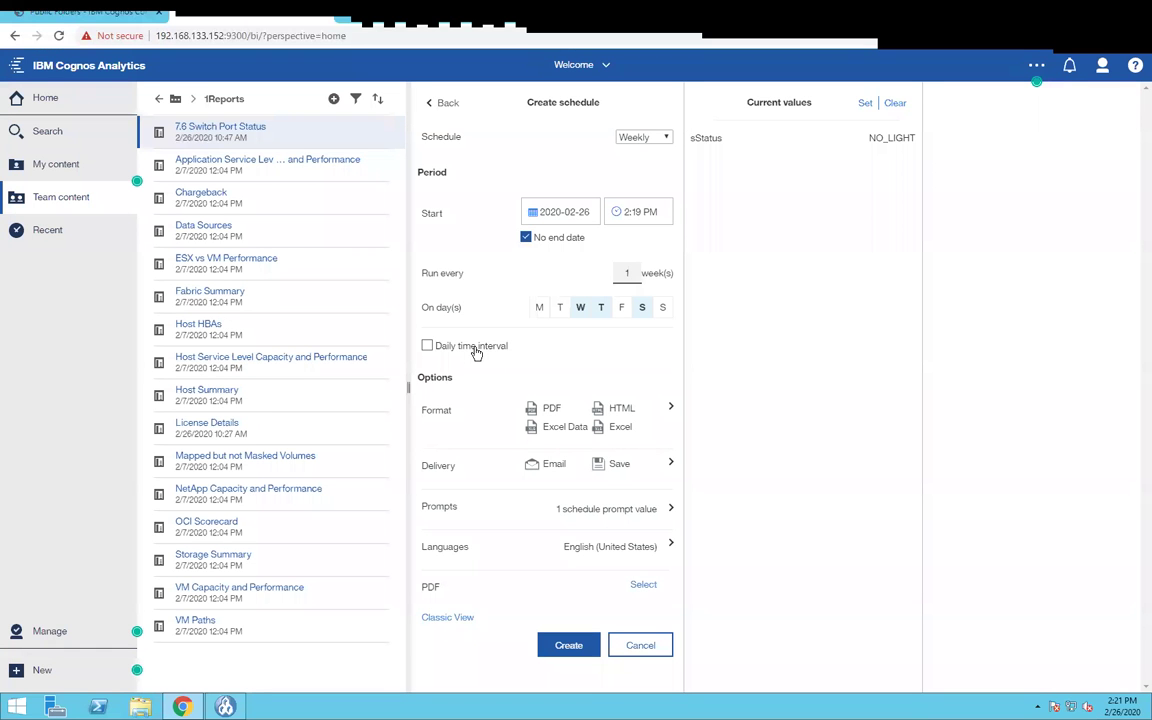
- Make the PDF output landscape and create the weekly Wed, Thurs, Sat 2:19 PM schedule
left_click(643, 586)
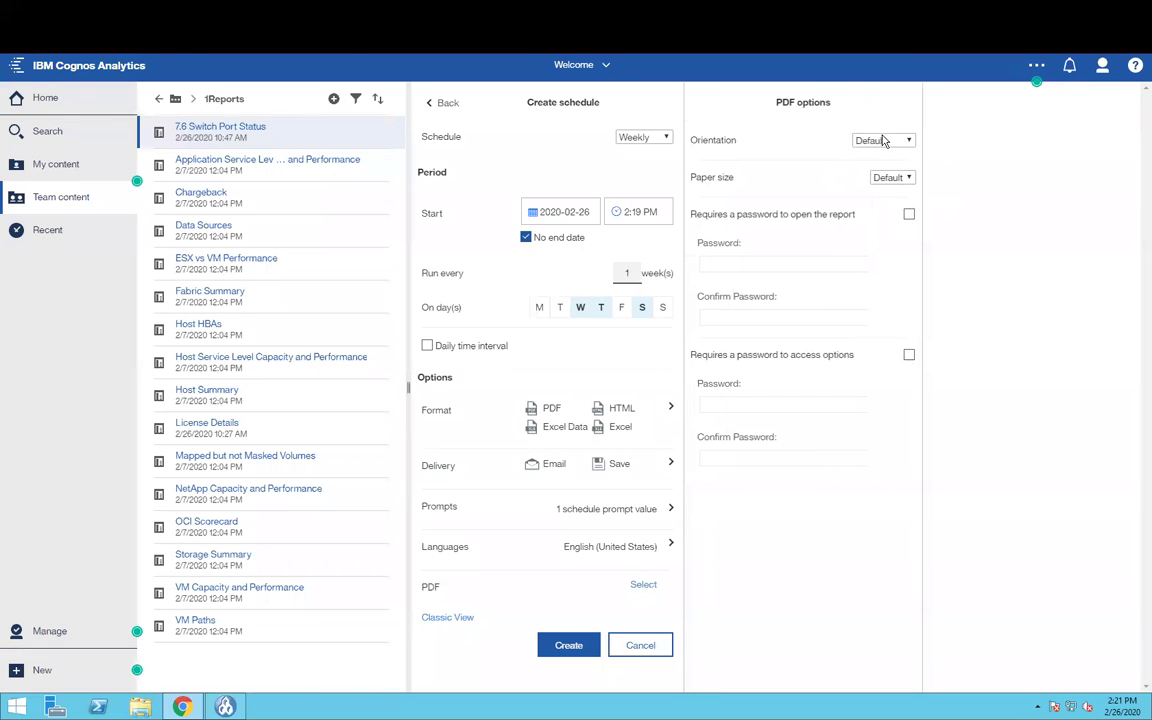
left_click(884, 141)
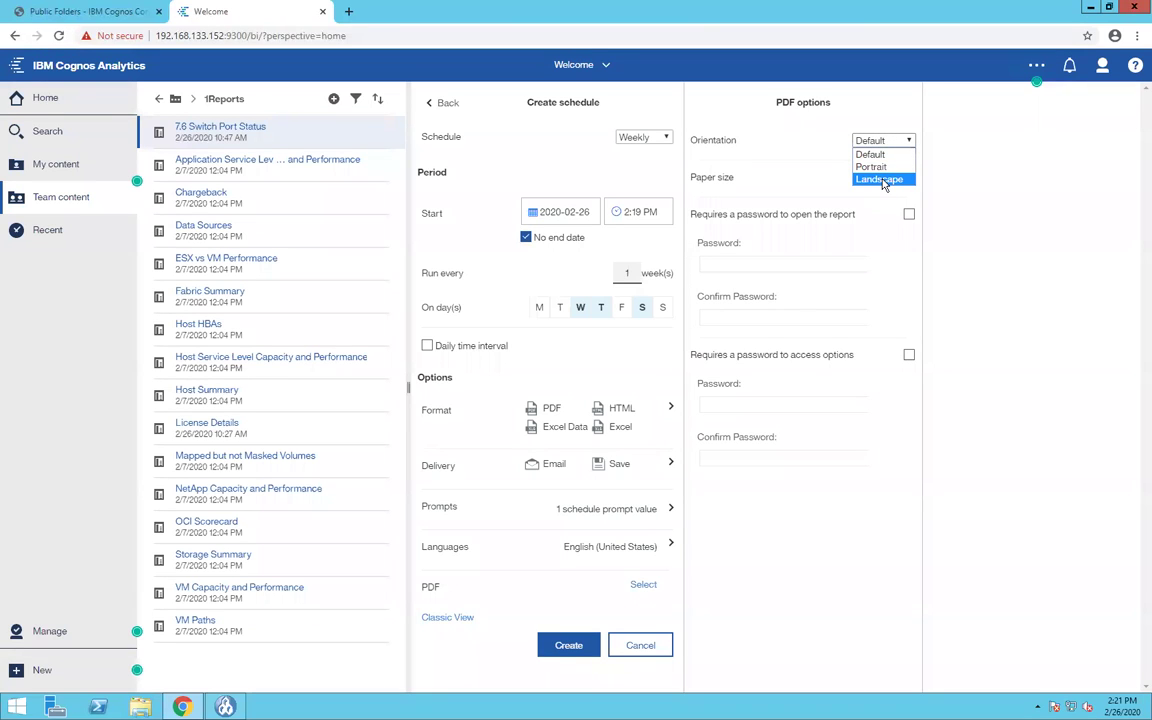
left_click(882, 180)
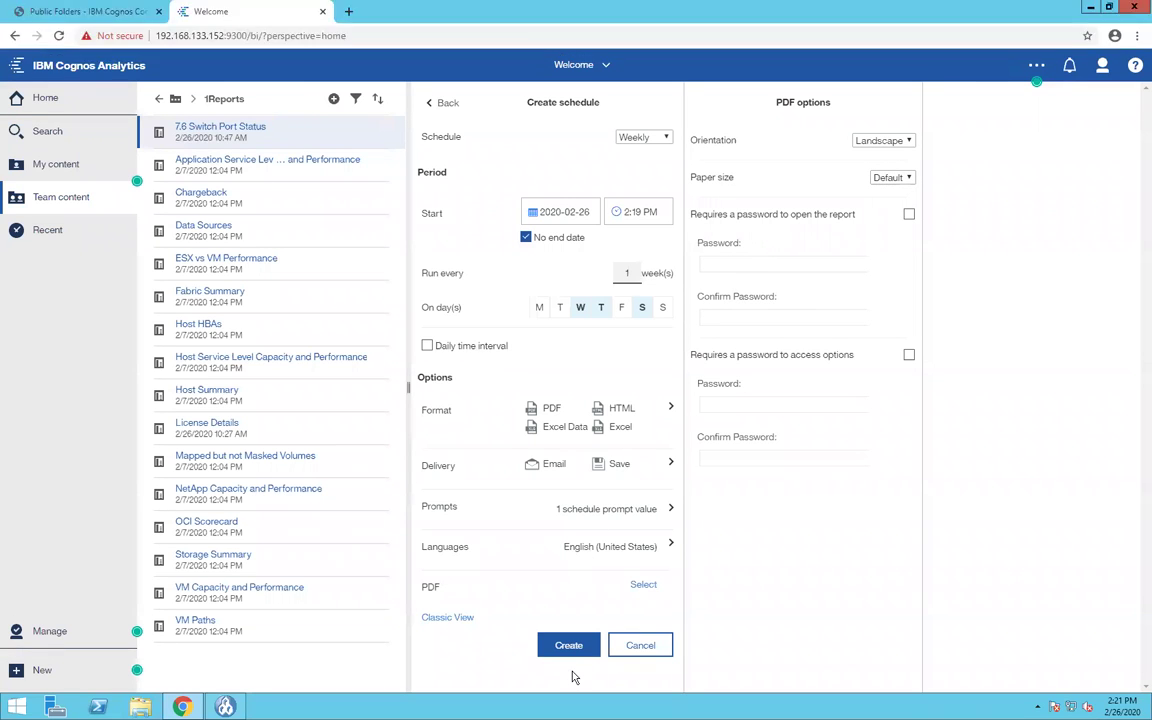
left_click(571, 645)
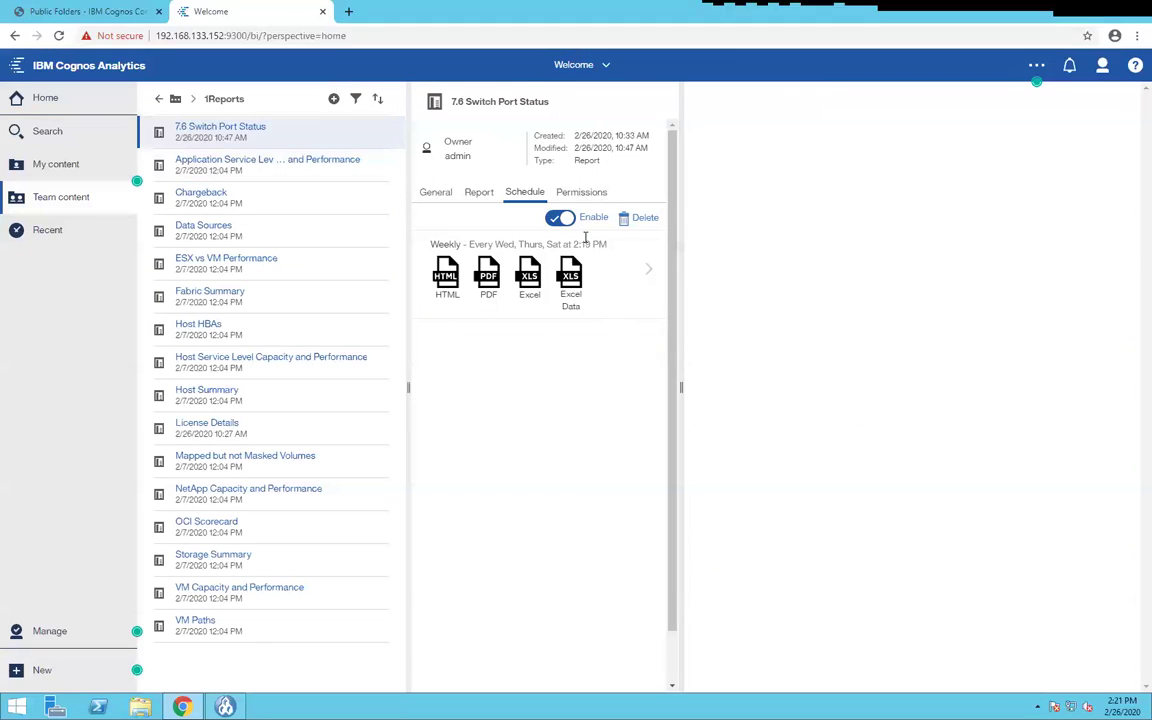
left_click(562, 218)
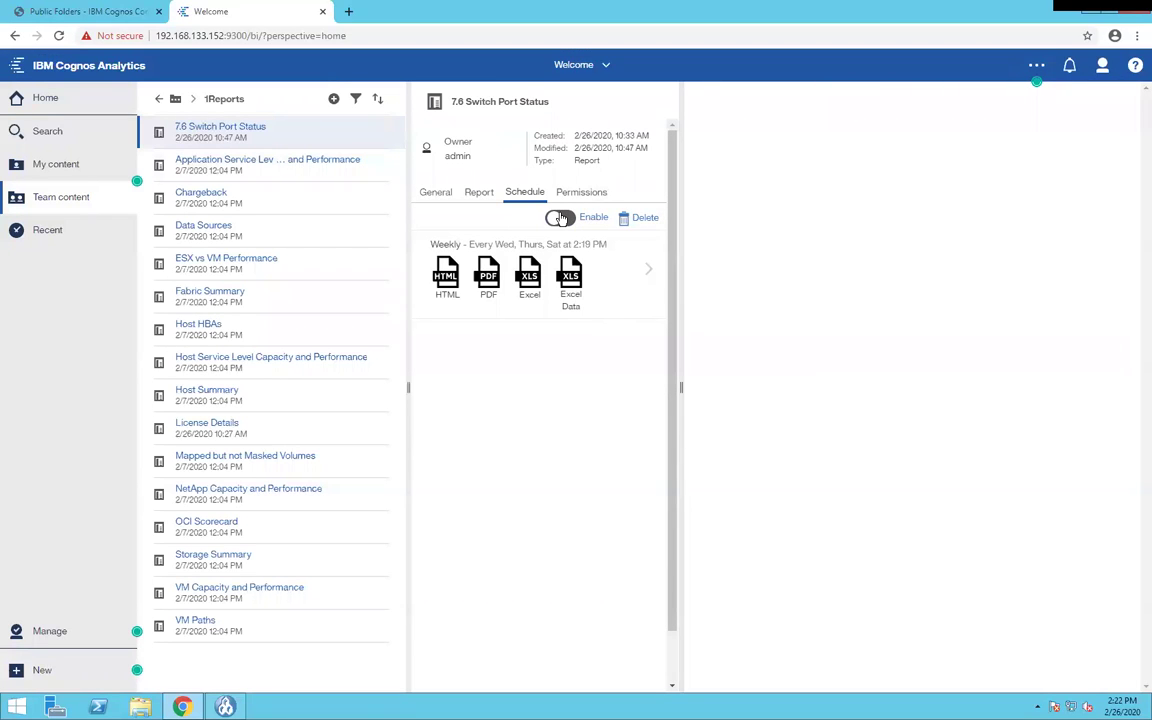
left_click(557, 219)
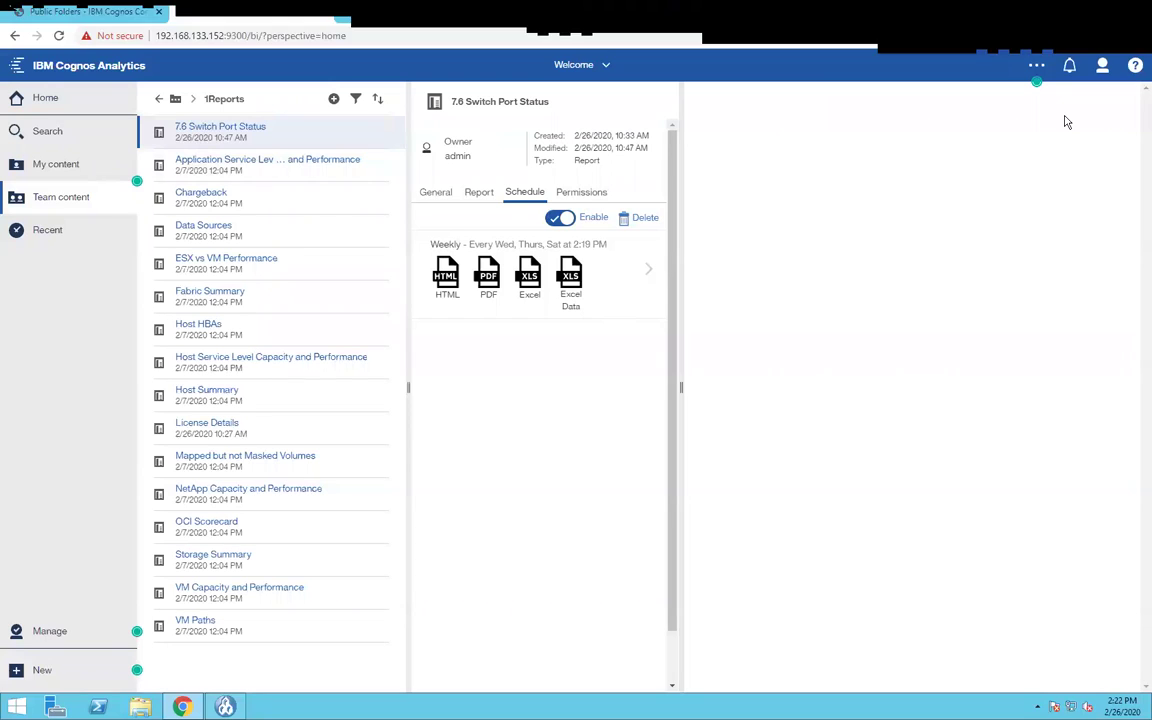
- In My schedules and subscriptions, review the Schedule properties of 7.6 Switch Port Status
left_click(1103, 68)
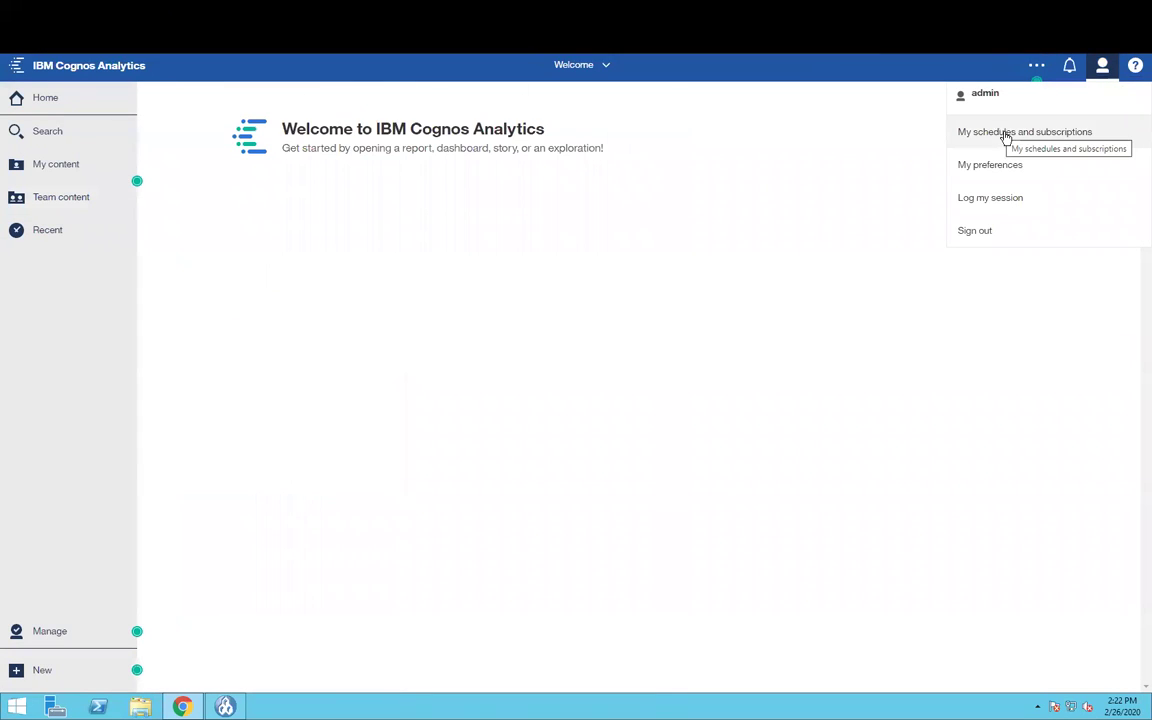
left_click(998, 135)
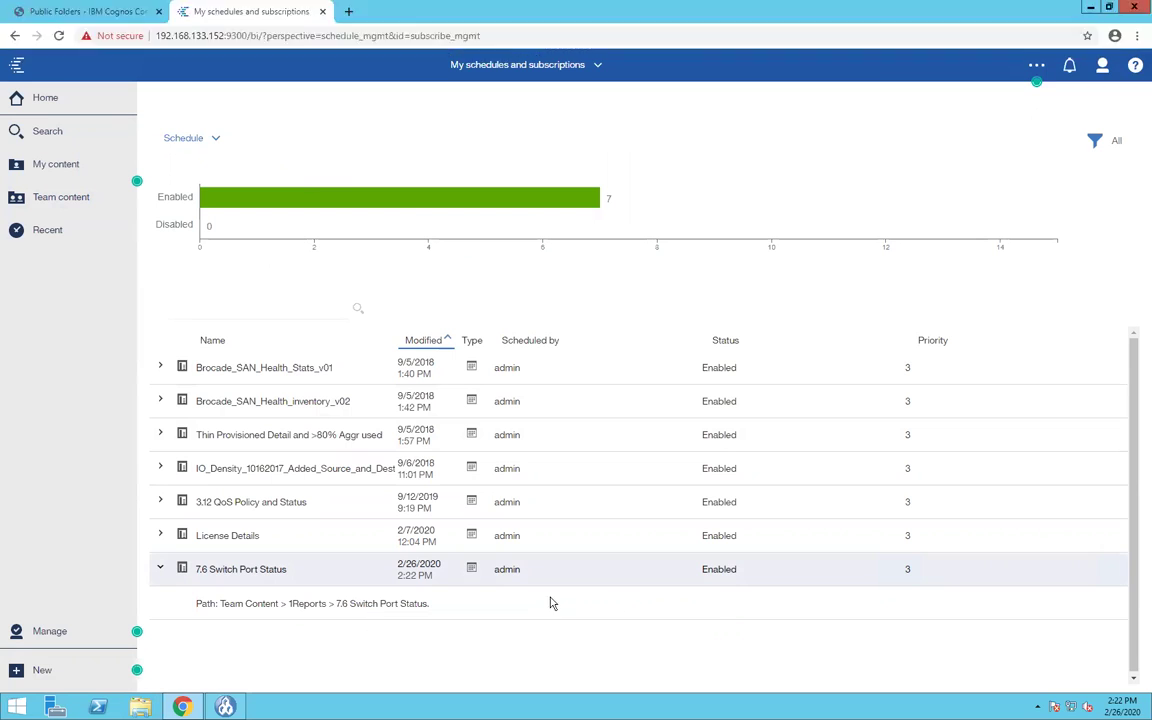
left_click(1116, 570)
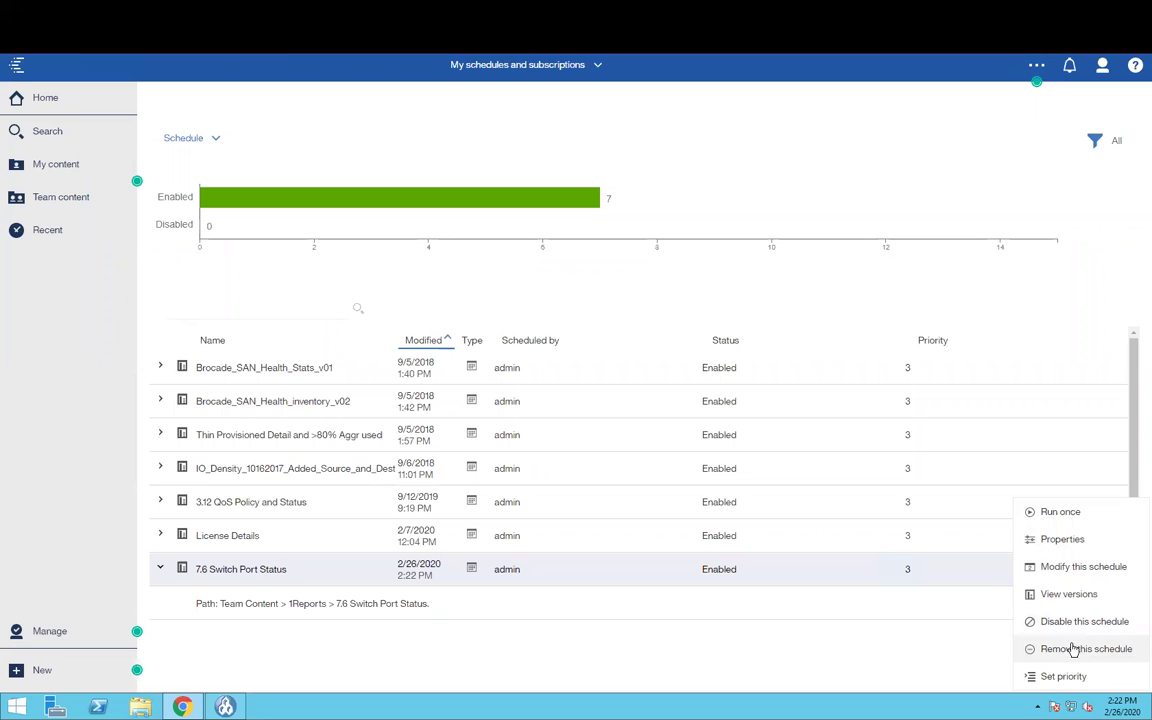
left_click(1060, 542)
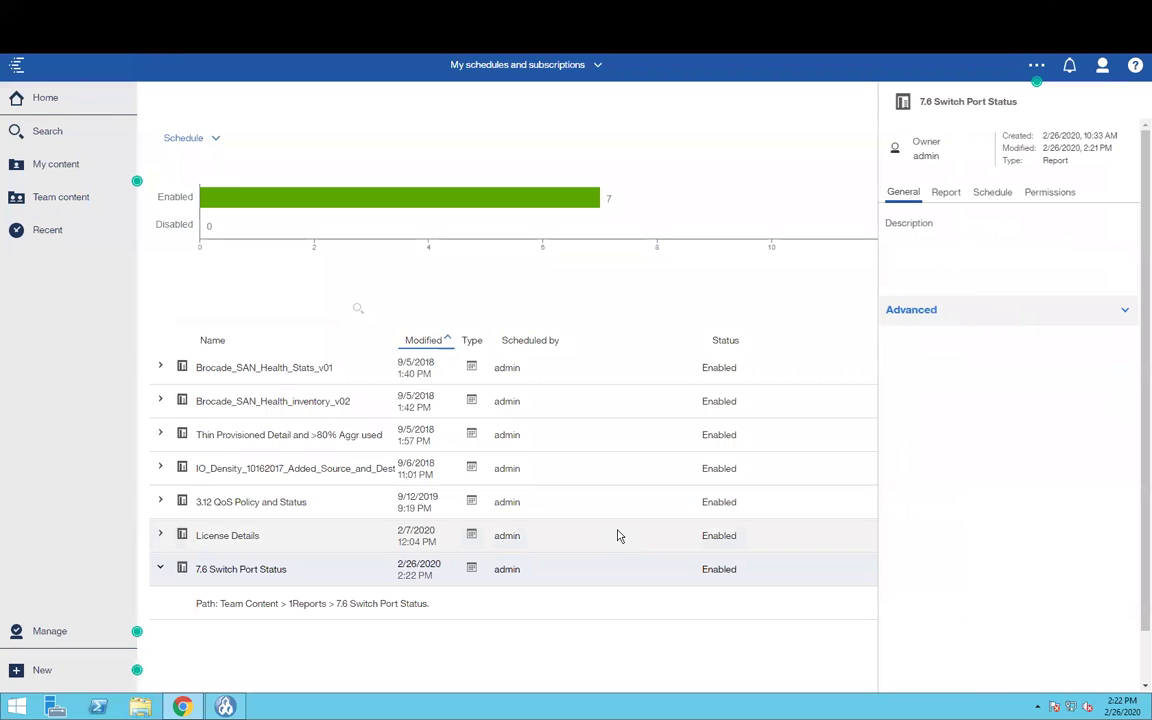
left_click(989, 202)
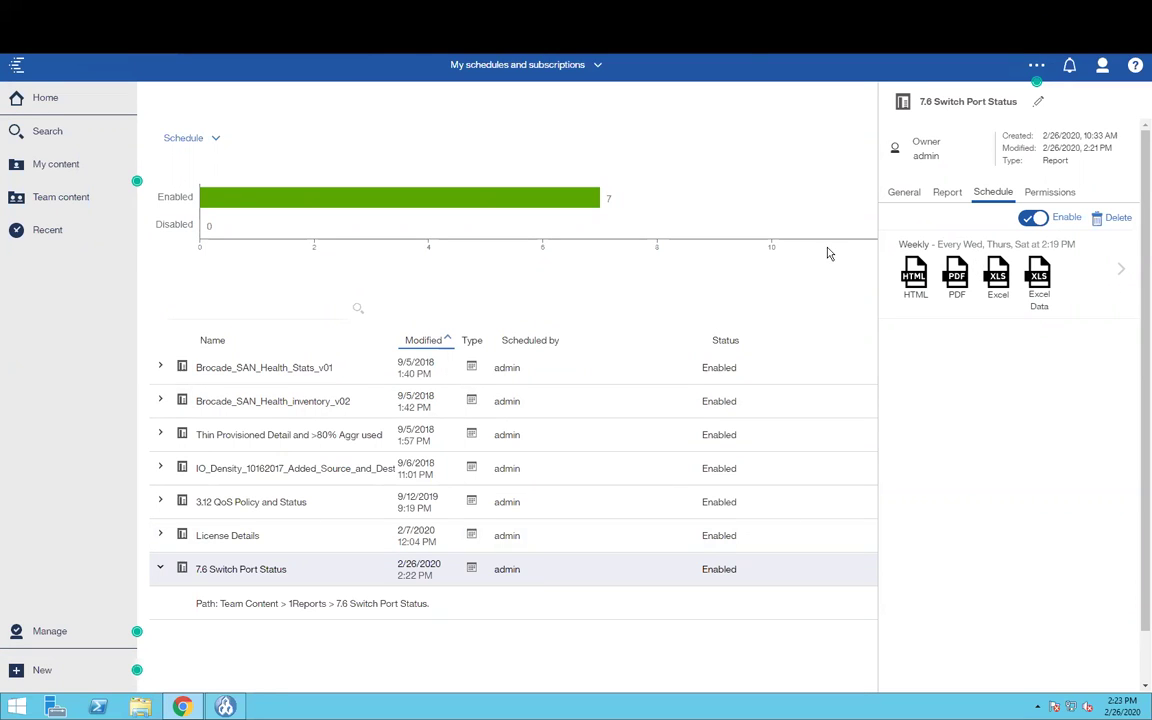
left_click(710, 283)
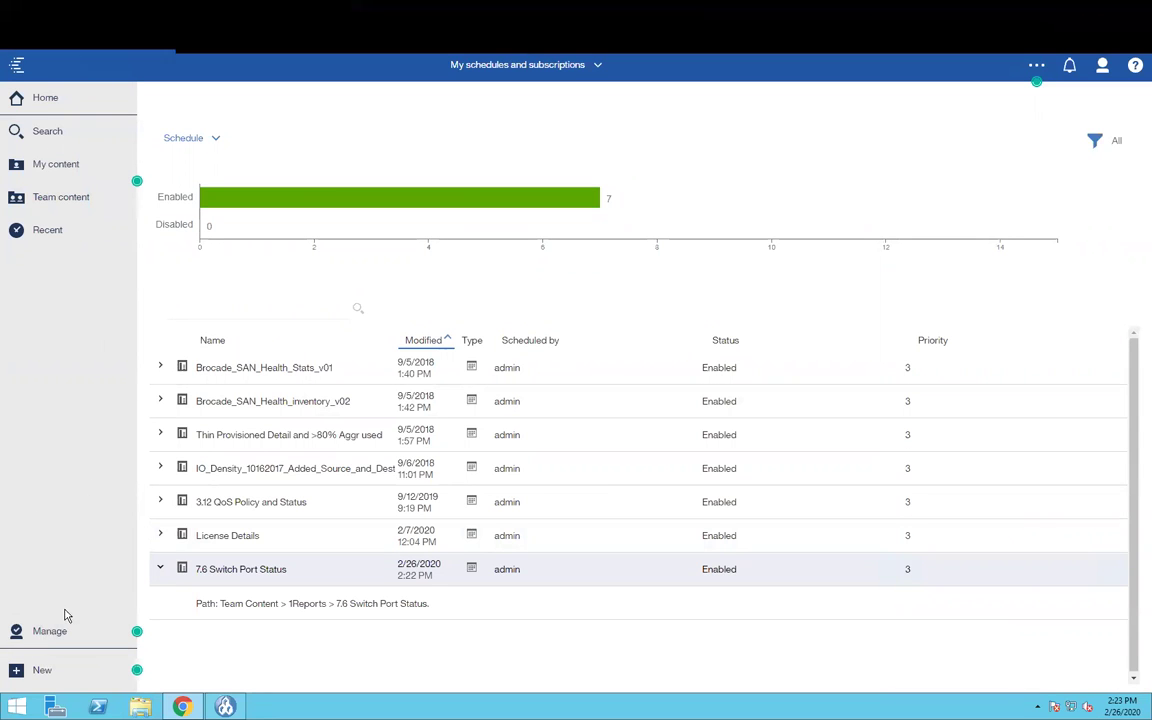
left_click(38, 633)
- In Cognos Administration, look through the Past Activities, Upcoming Activities and Schedules views
left_click(221, 367)
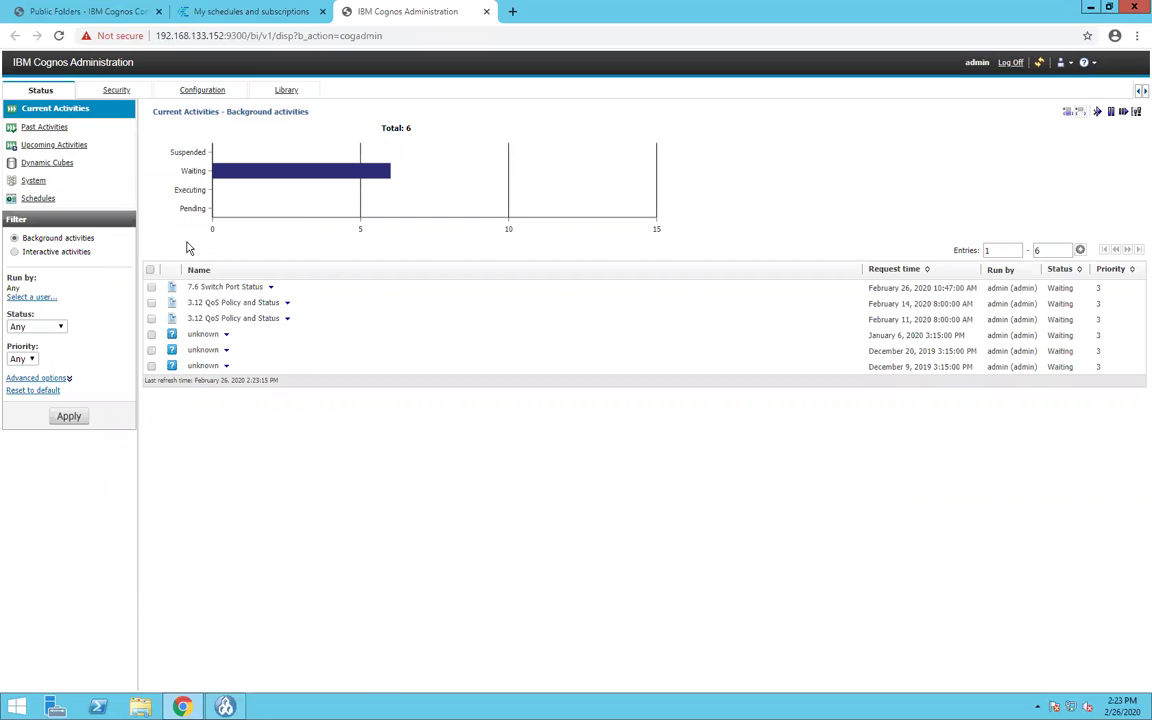
left_click(41, 129)
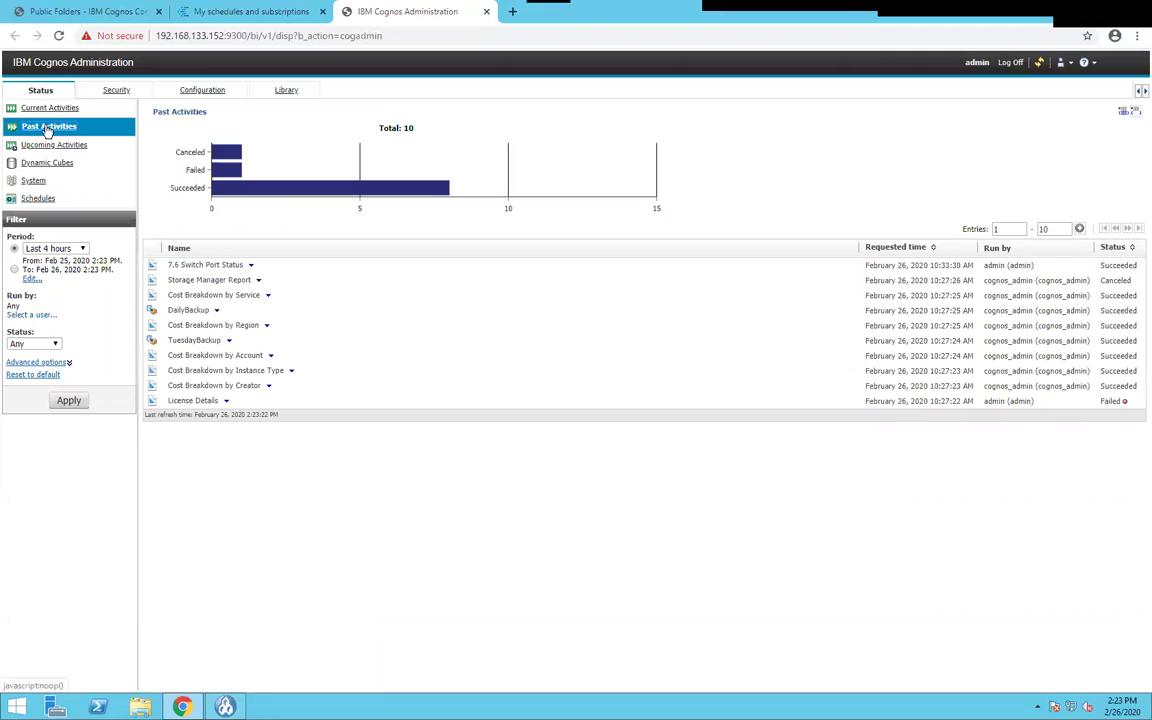
left_click(44, 148)
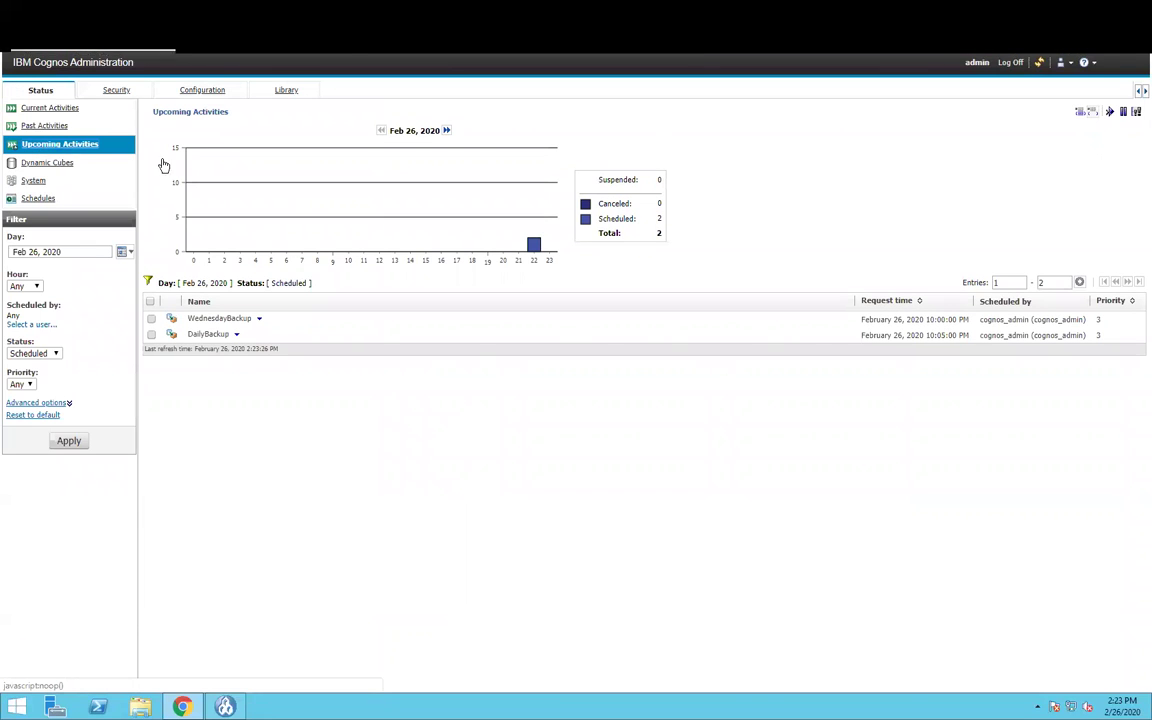
left_click(40, 198)
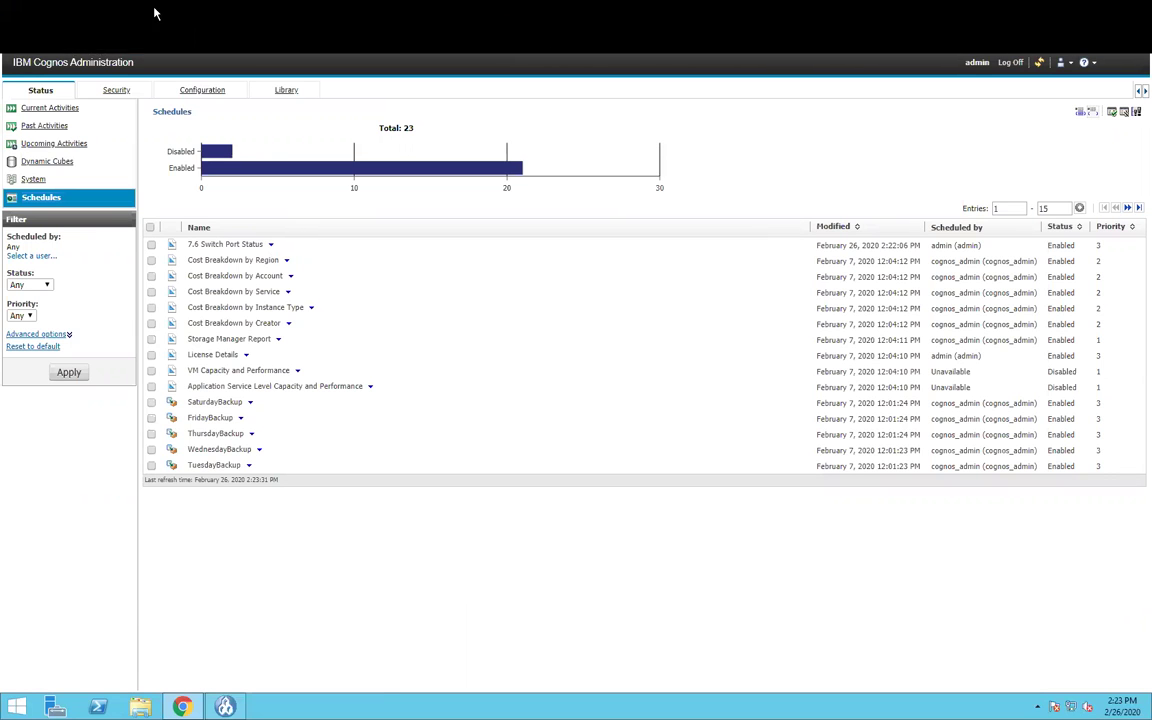
- List the last 4 hours of past activities and open the failed License Details run's actions
left_click(72, 12)
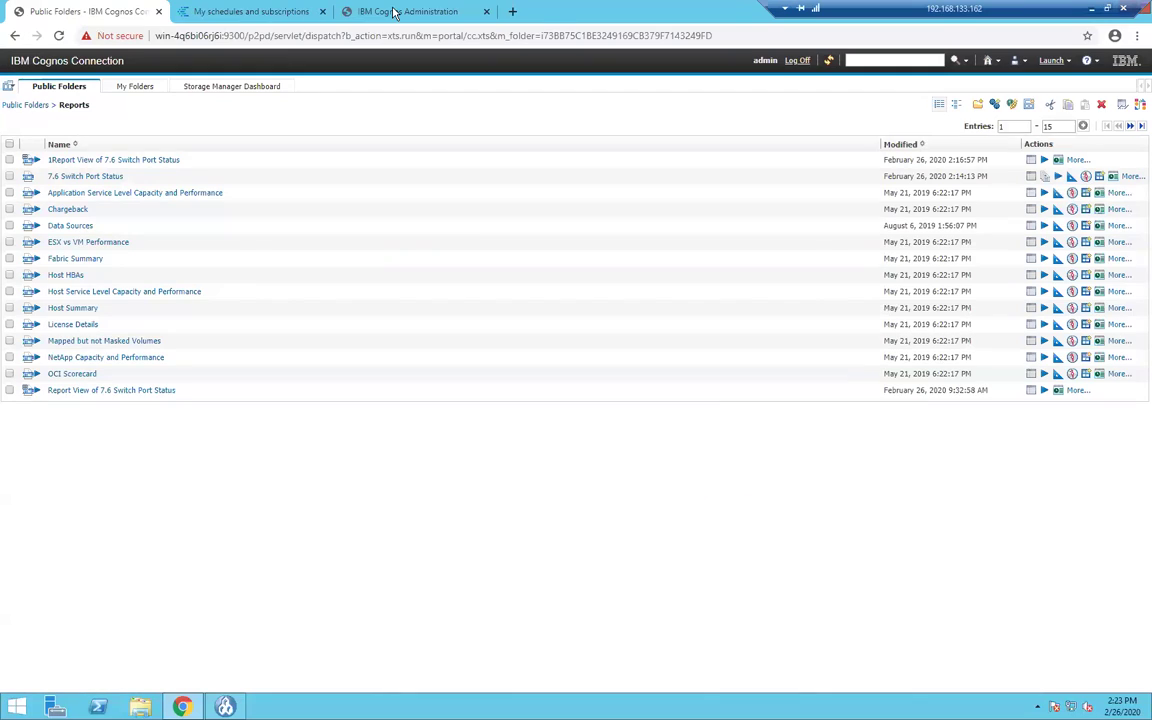
left_click(395, 12)
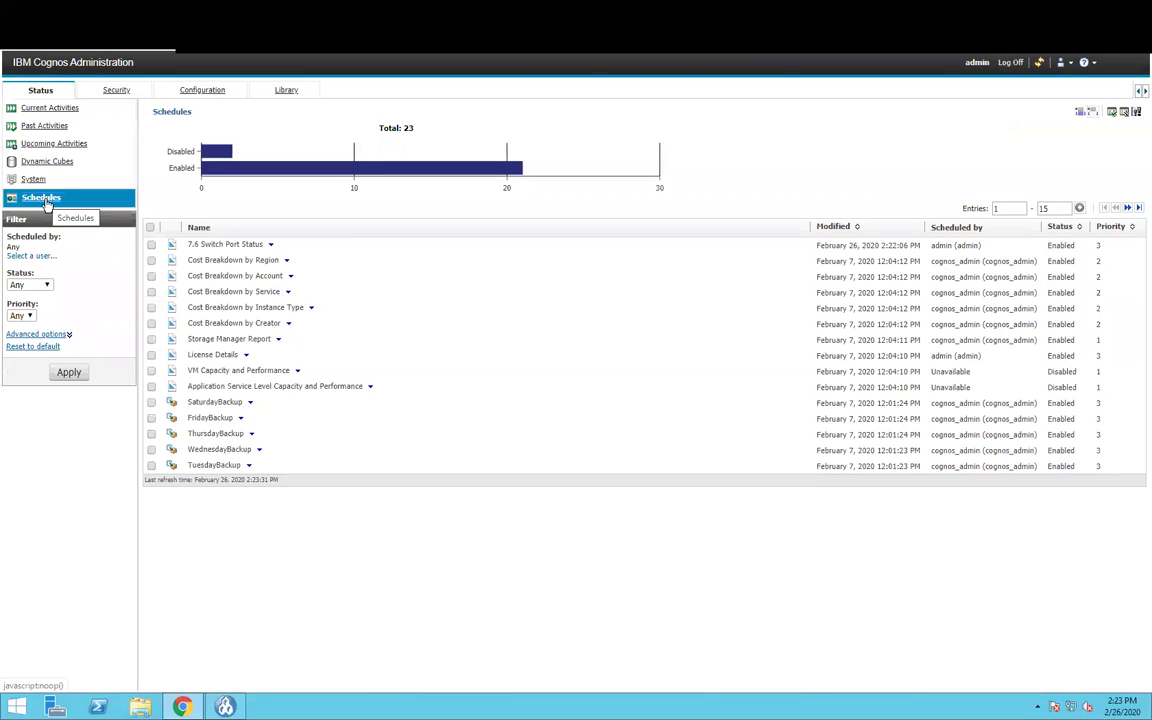
left_click(47, 128)
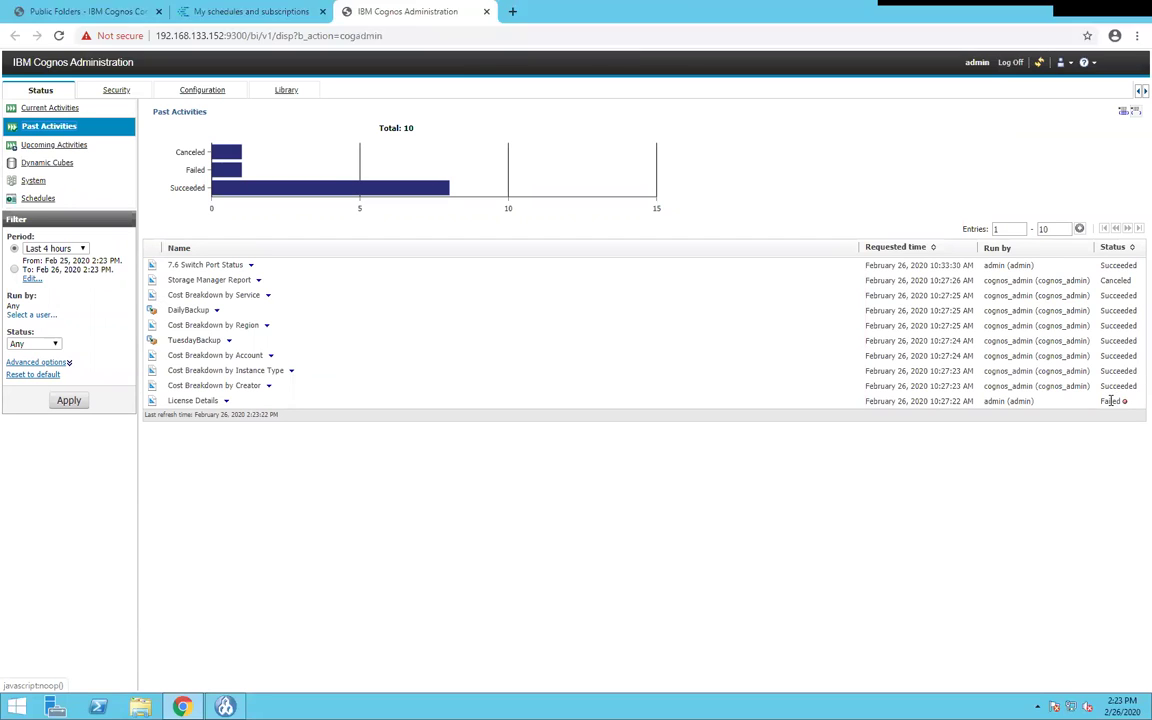
left_click(228, 401)
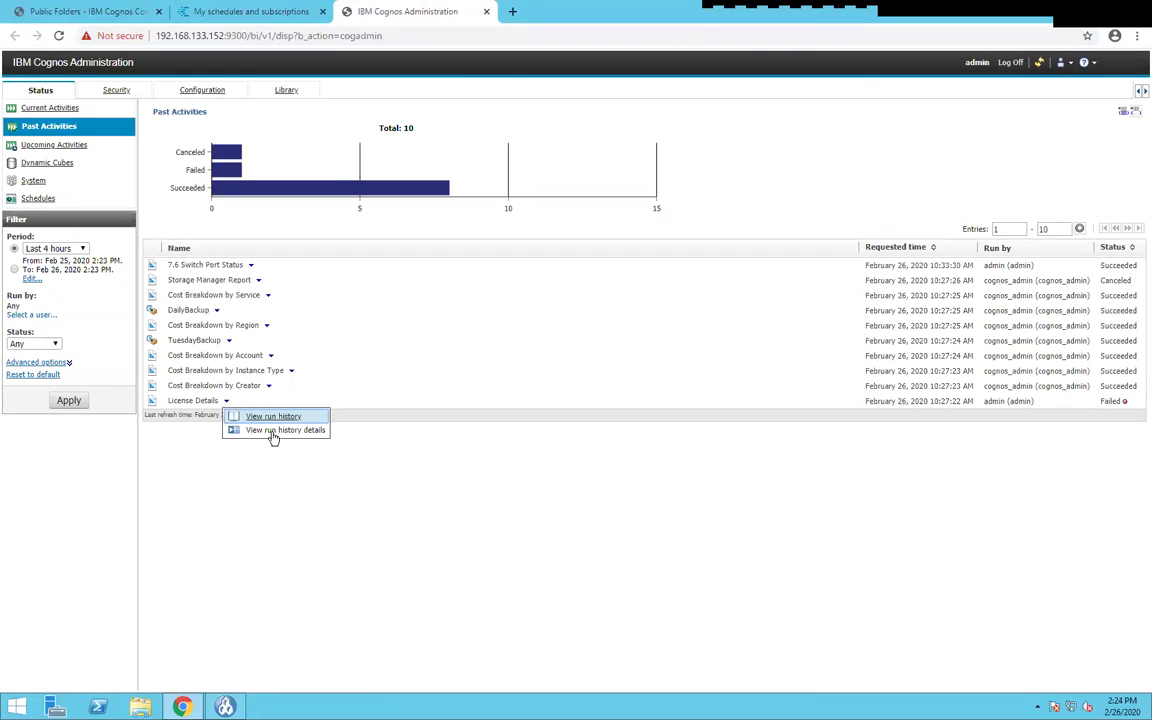
left_click(268, 431)
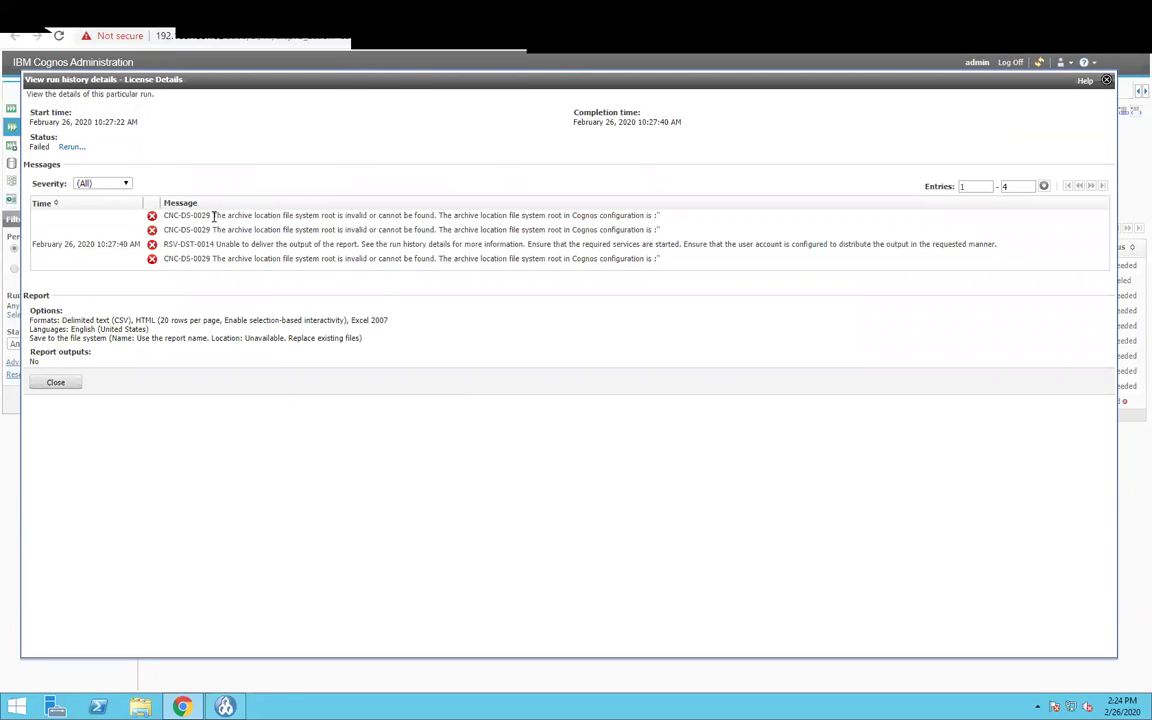
left_click_drag(165, 215, 630, 216)
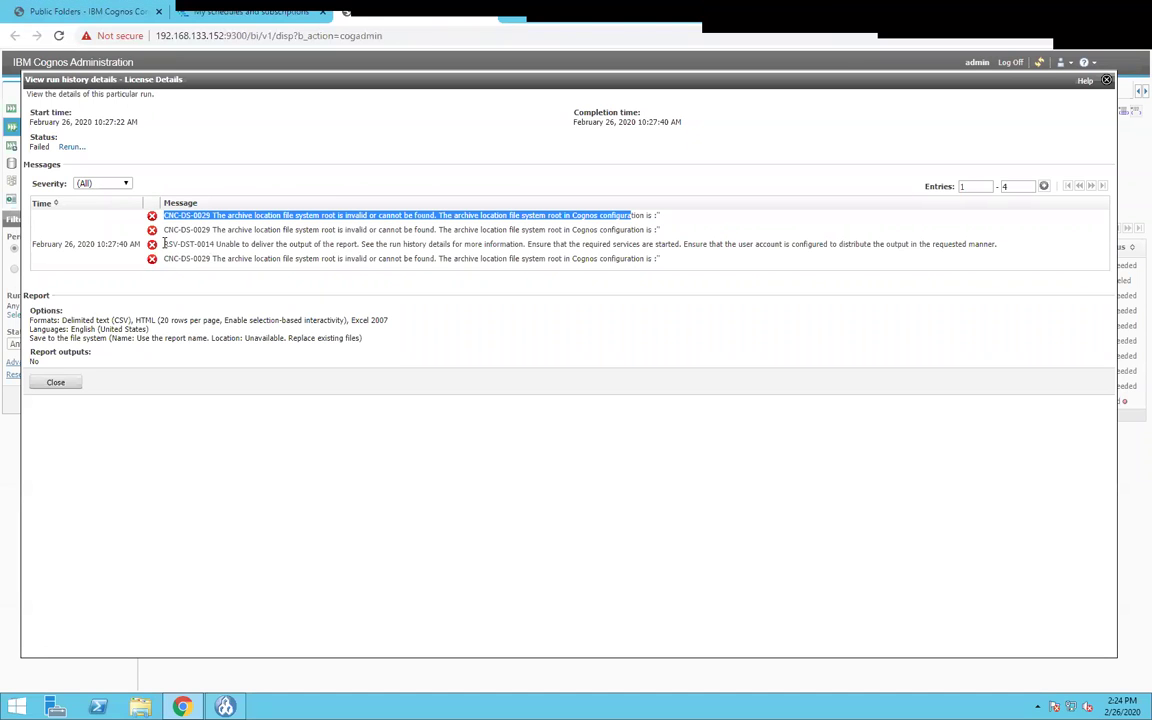
left_click(47, 385)
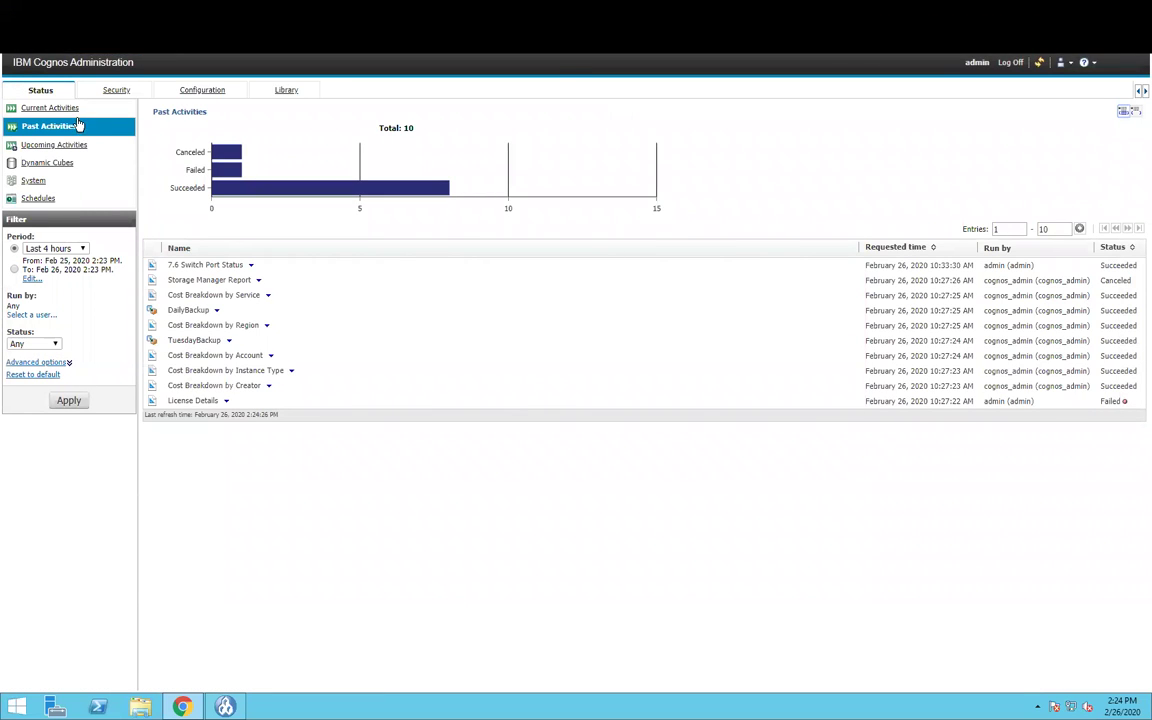
- Show Current Activities, listing six waiting runs including 7.6 Switch Port Status
left_click(72, 110)
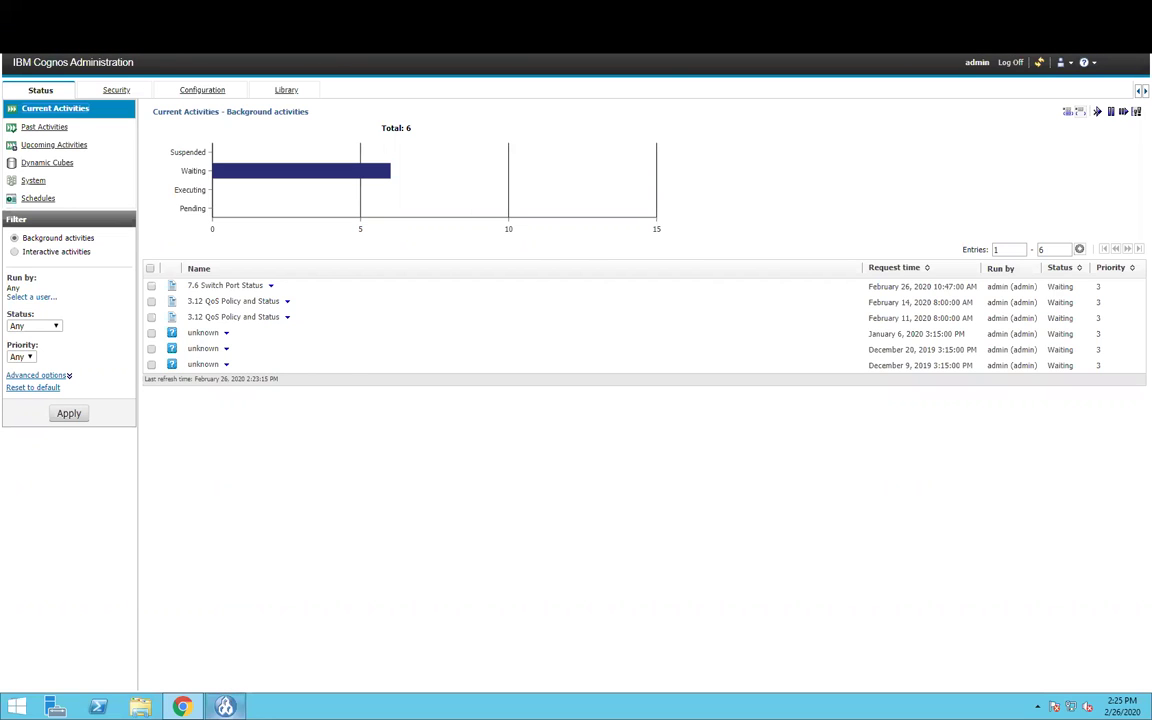
mouse_move(225, 705)
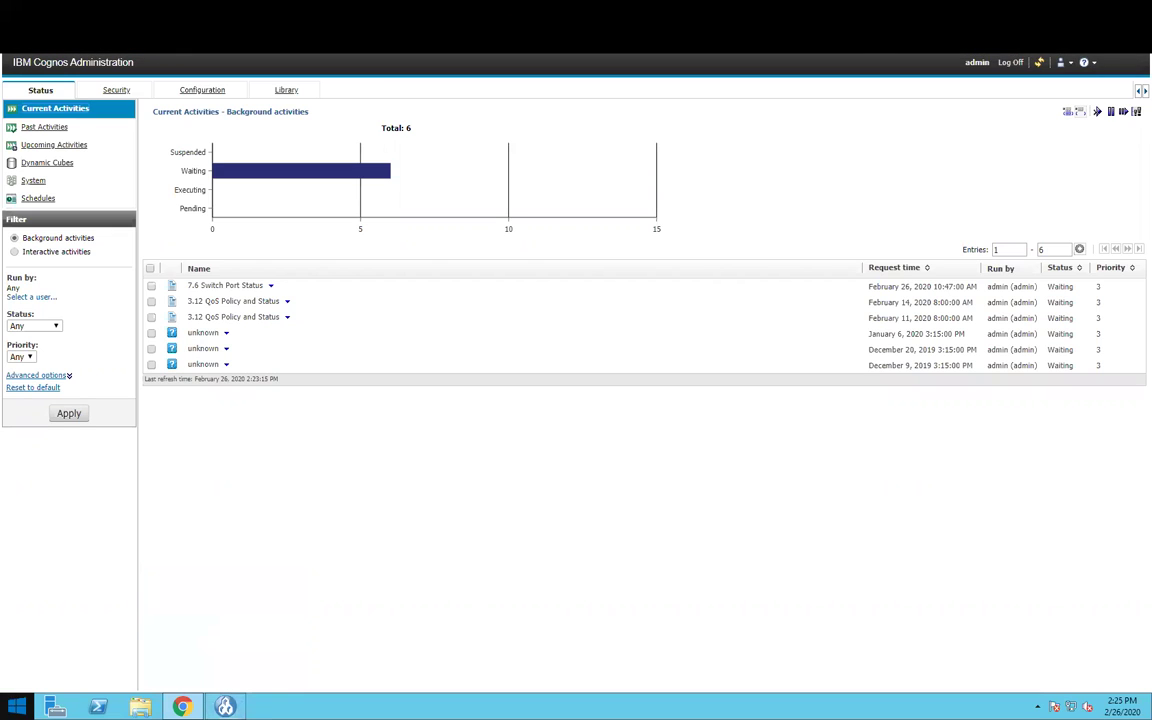
- Search 'ibm' from the Start screen and launch IBM Cognos Configuration
key("super")
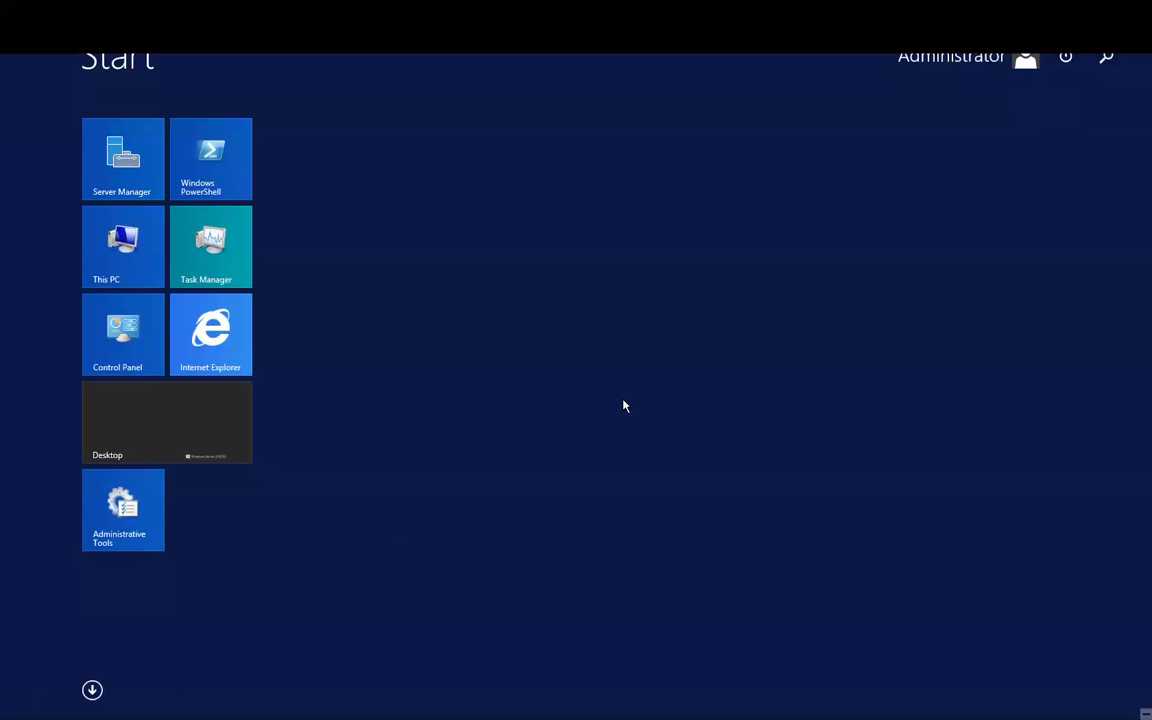
type("ibm Cognos Configuration")
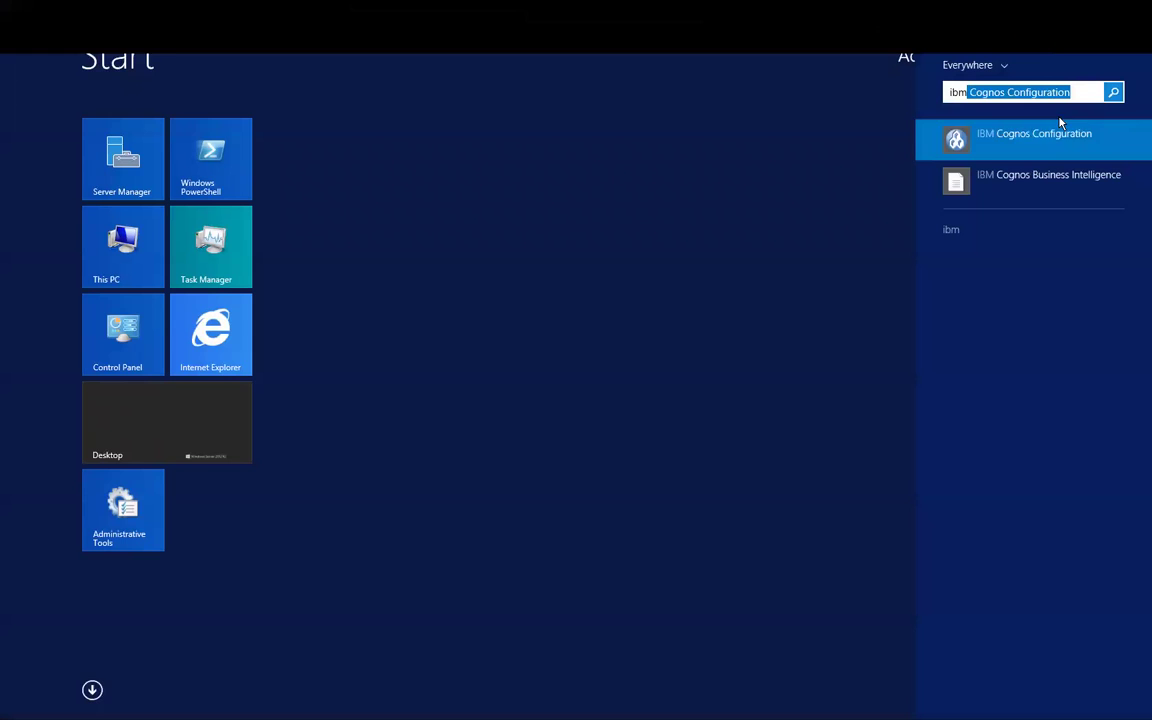
left_click(155, 430)
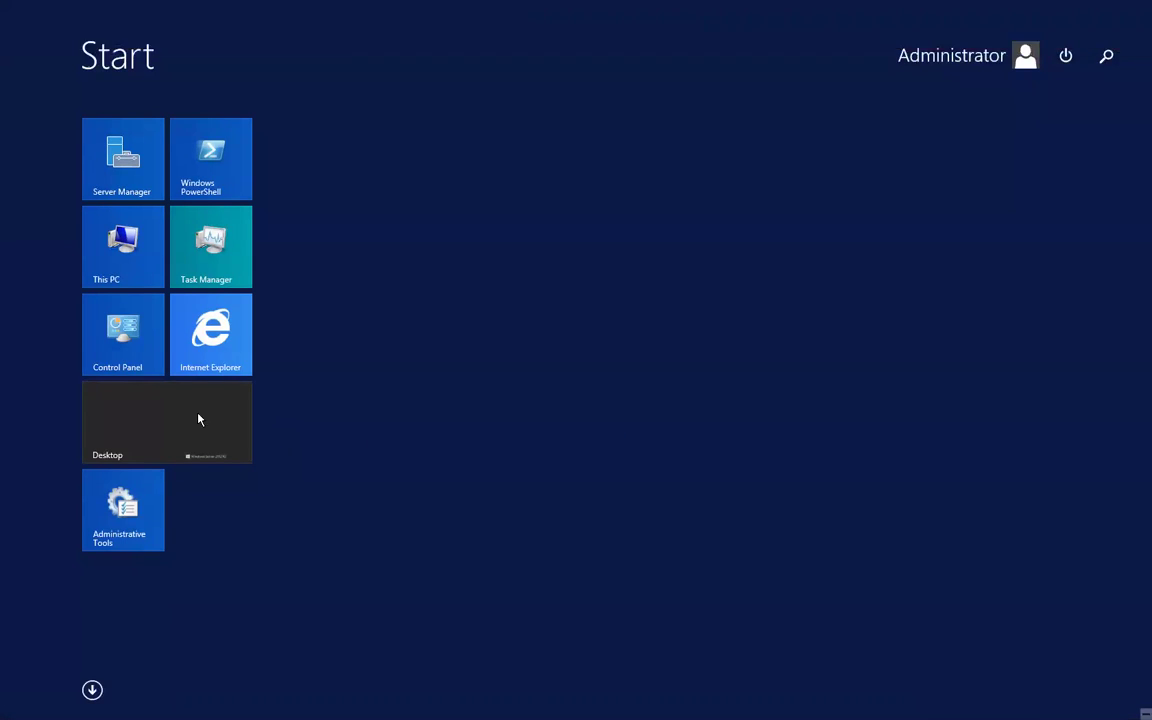
left_click(200, 415)
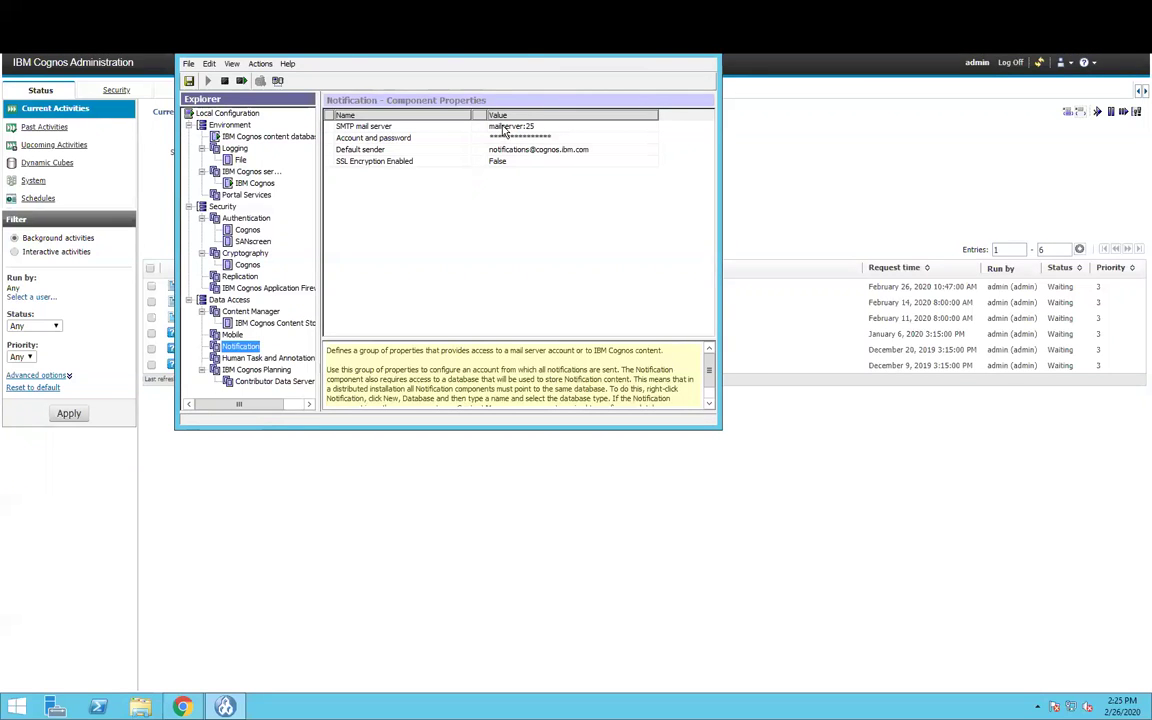
- Cut the SMTP mail server value down to ':25' and dismiss the validation error
left_click(505, 130)
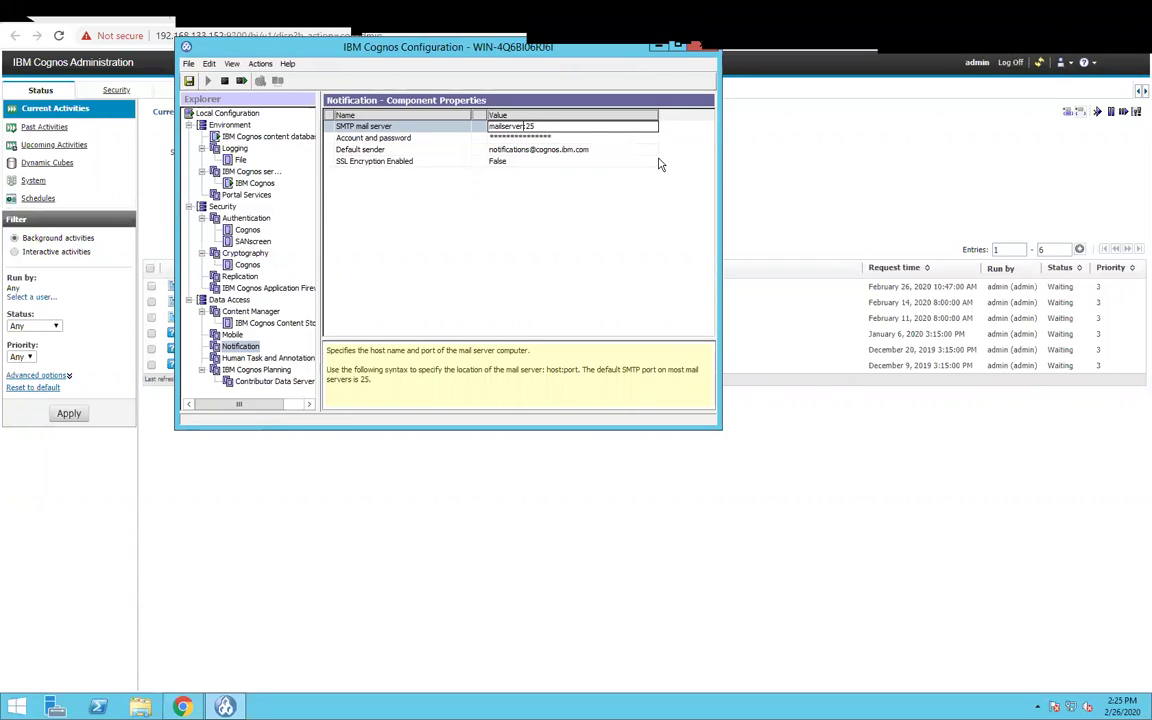
key("BackSpace")
key("BackSpace")
key("BackSpace")
key("BackSpace")
key("BackSpace")
key("BackSpace")
key("BackSpace")
key("BackSpace")
key("BackSpace")
key("BackSpace")
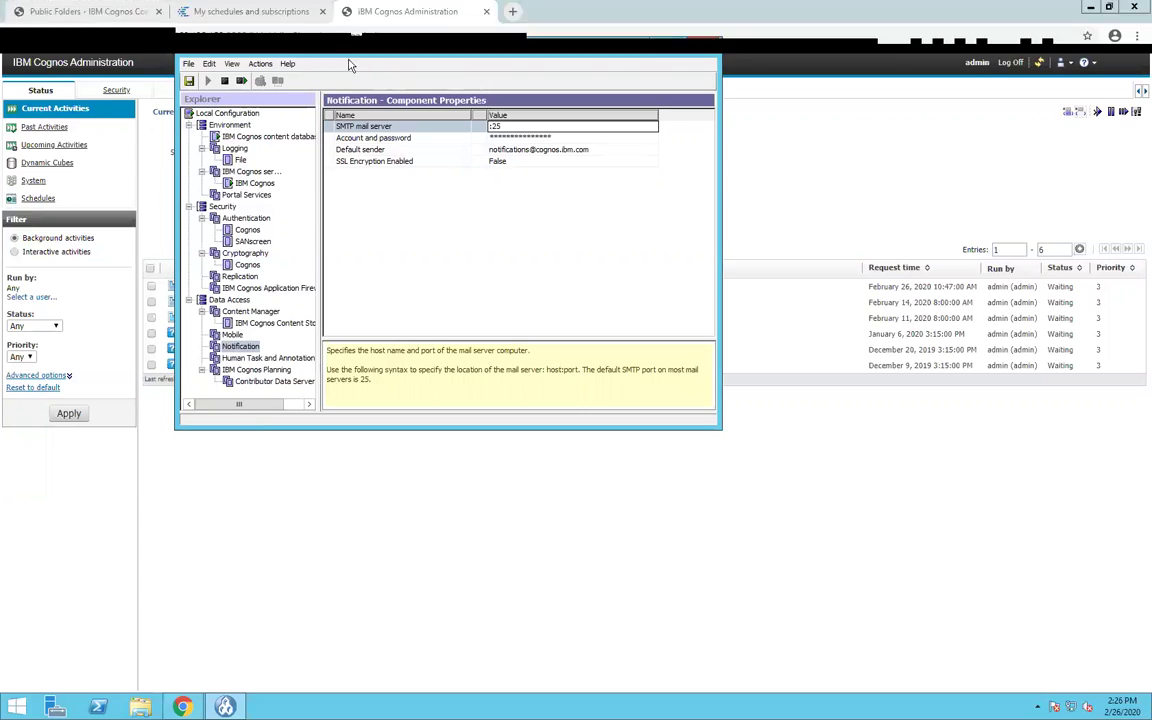
left_click(260, 64)
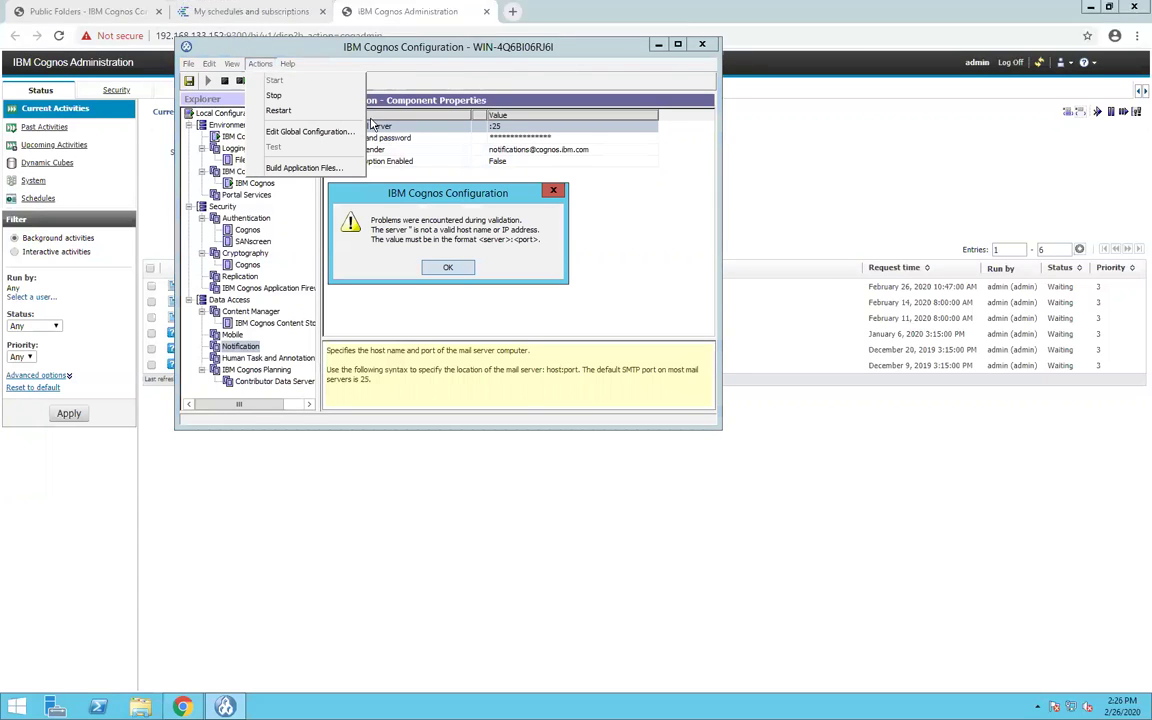
left_click(446, 269)
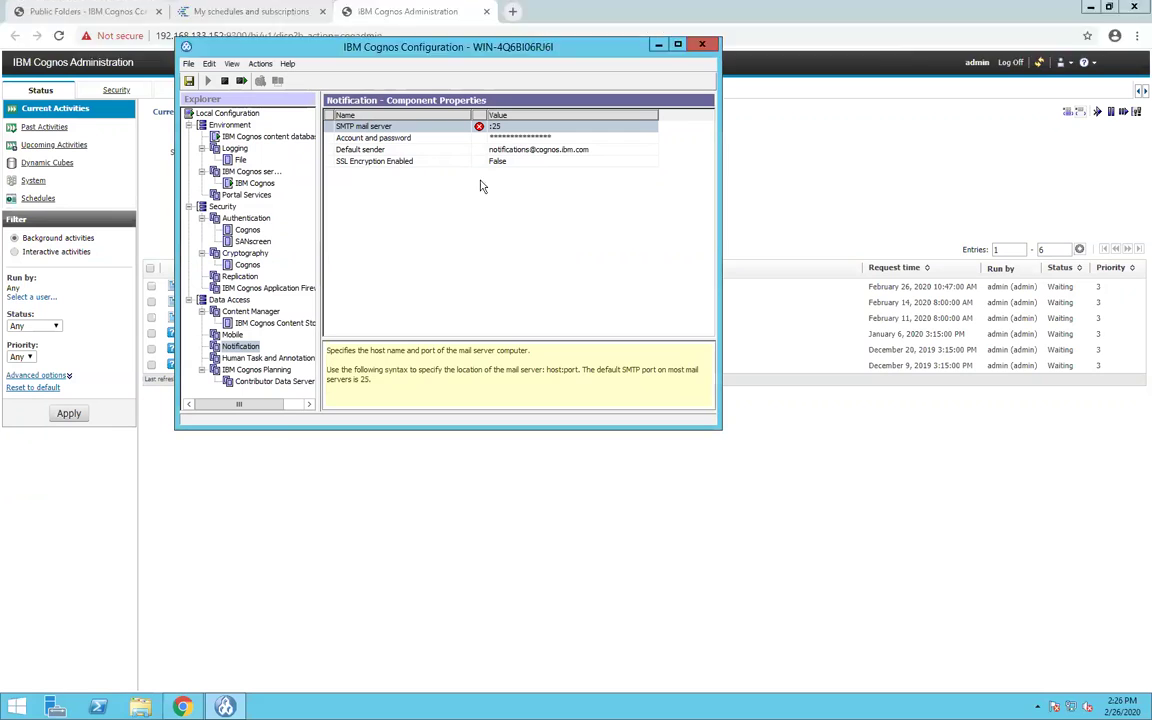
left_click(259, 64)
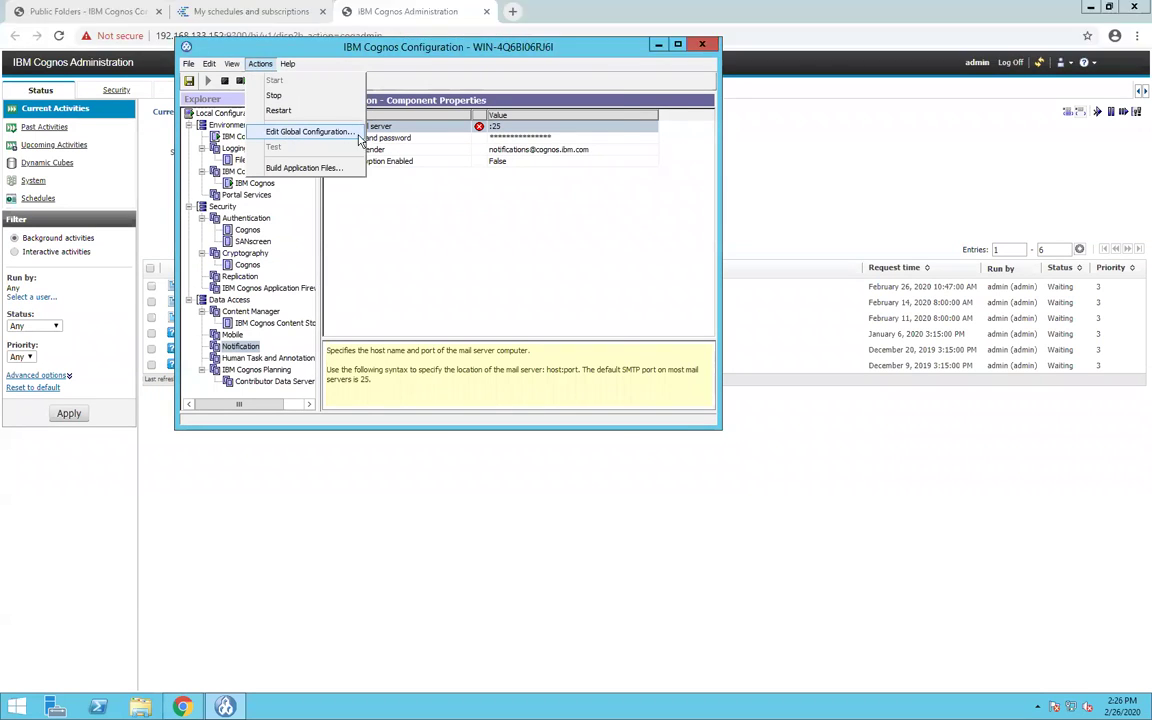
left_click(356, 134)
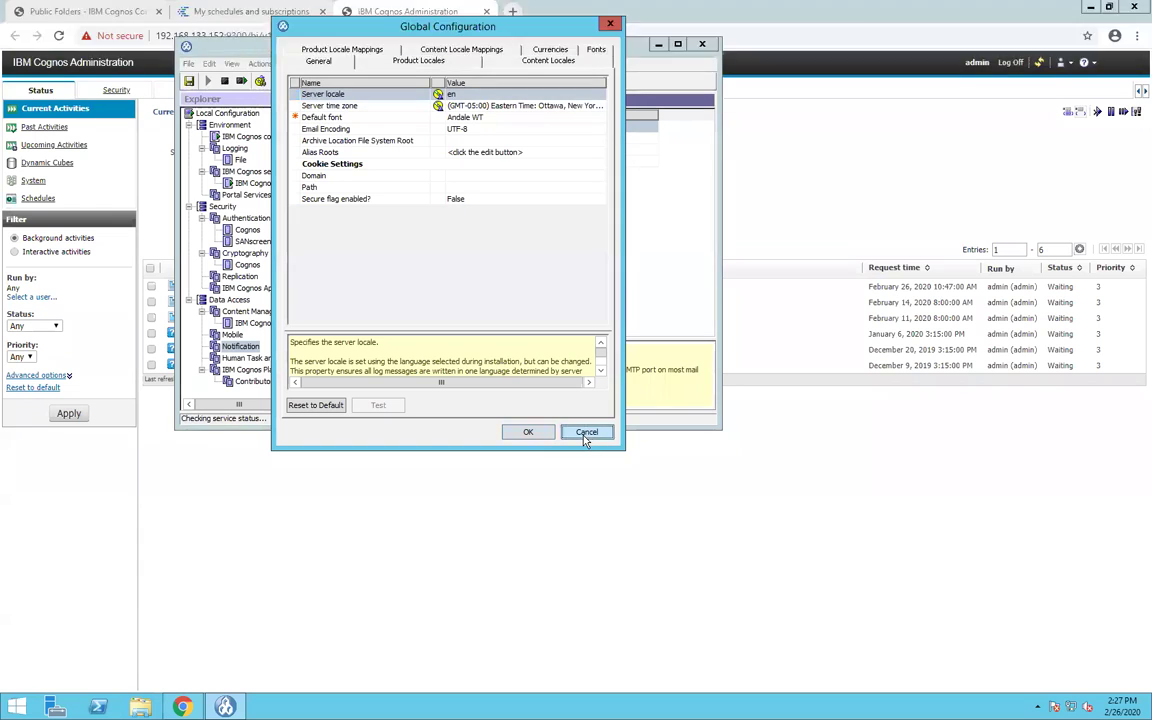
left_click(587, 433)
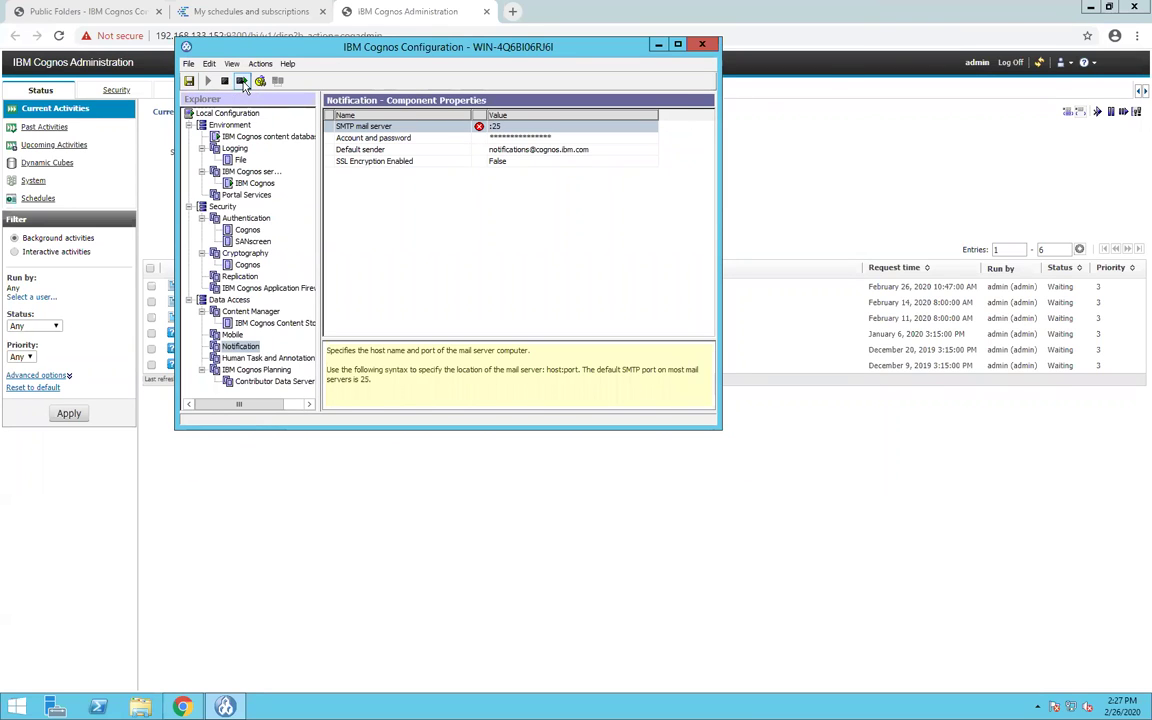
- Restart the IBM Cognos service, select Notification, and bring the Cognos Administration browser forward
left_click(241, 81)
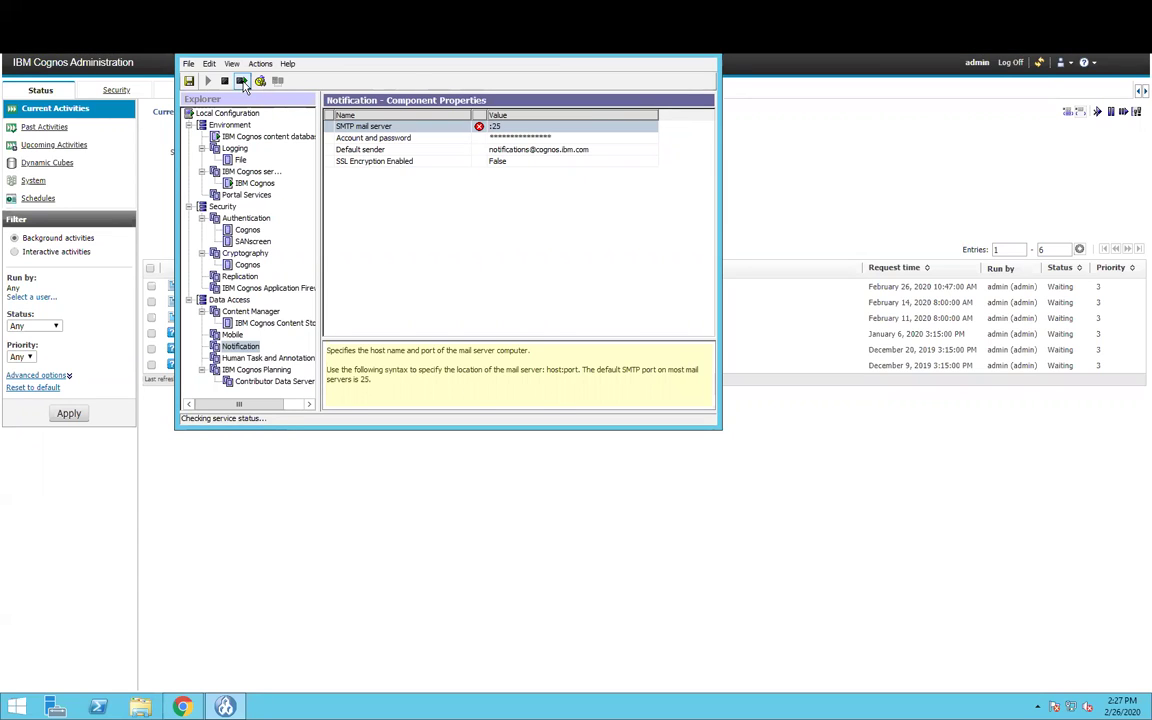
left_click(240, 347)
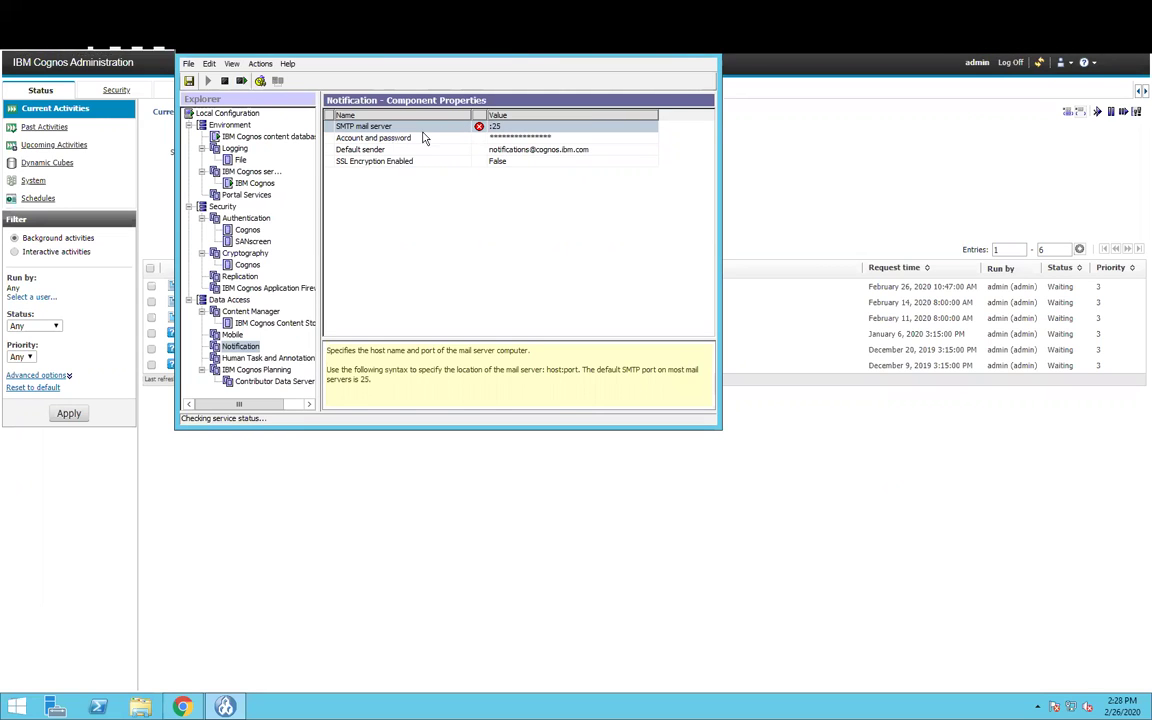
left_click(285, 495)
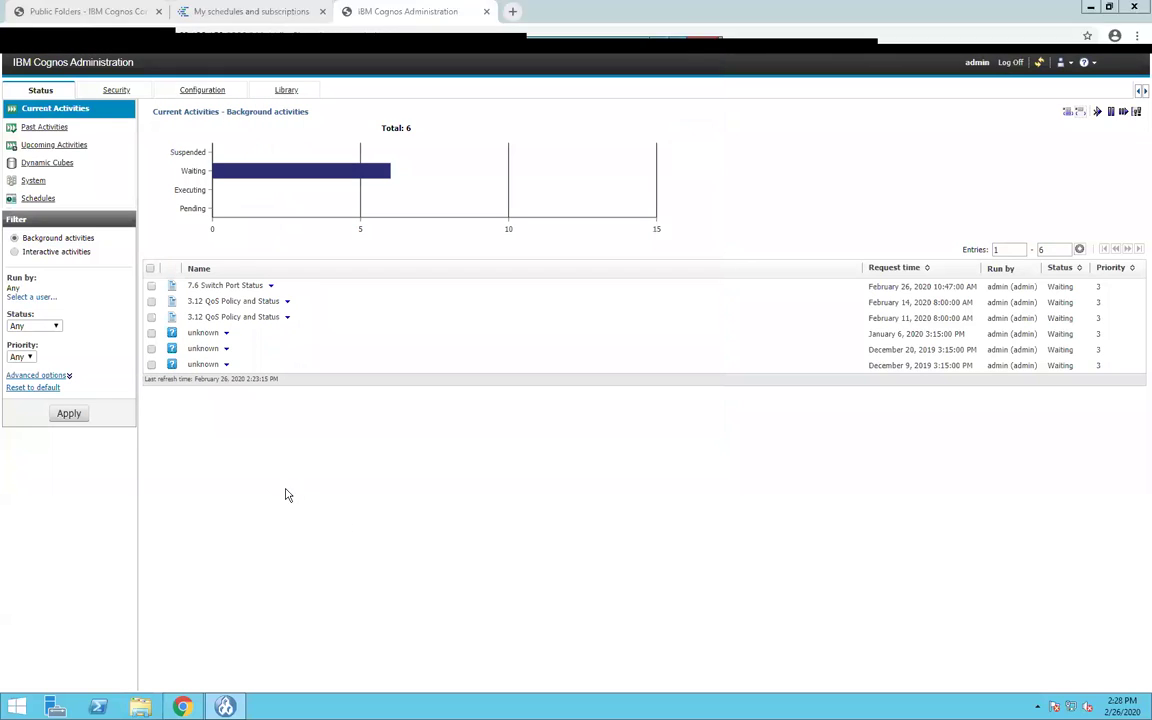
left_click(97, 14)
left_click(178, 13)
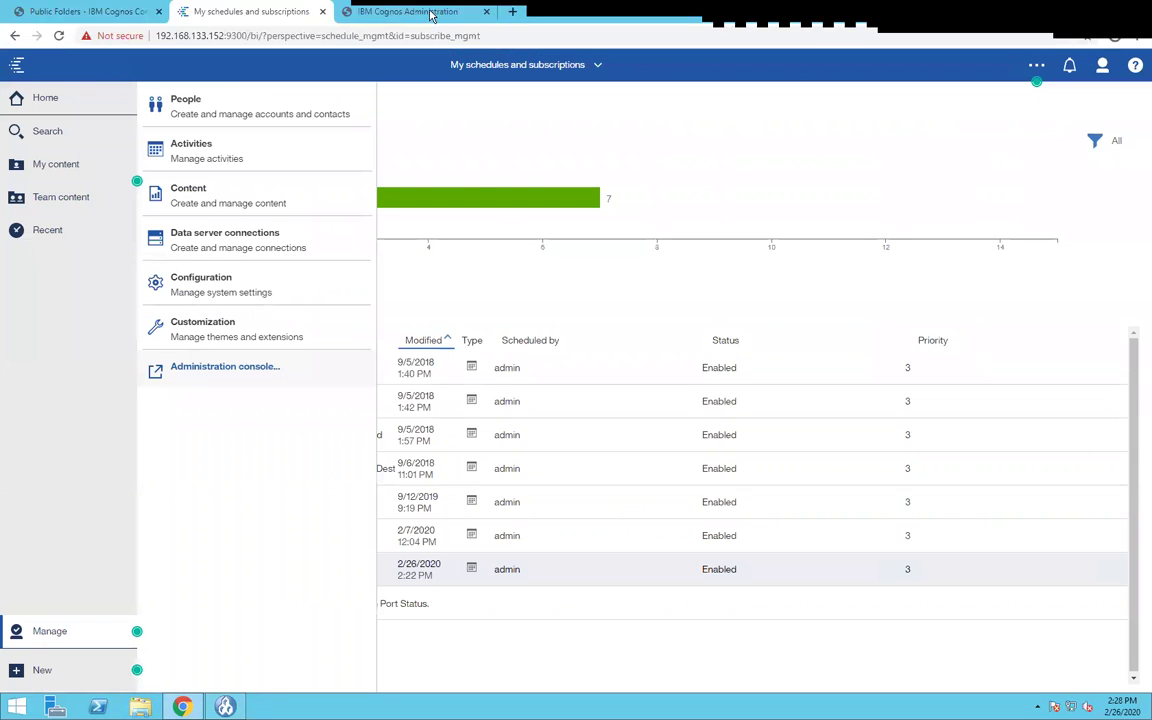
left_click(405, 11)
left_click(48, 127)
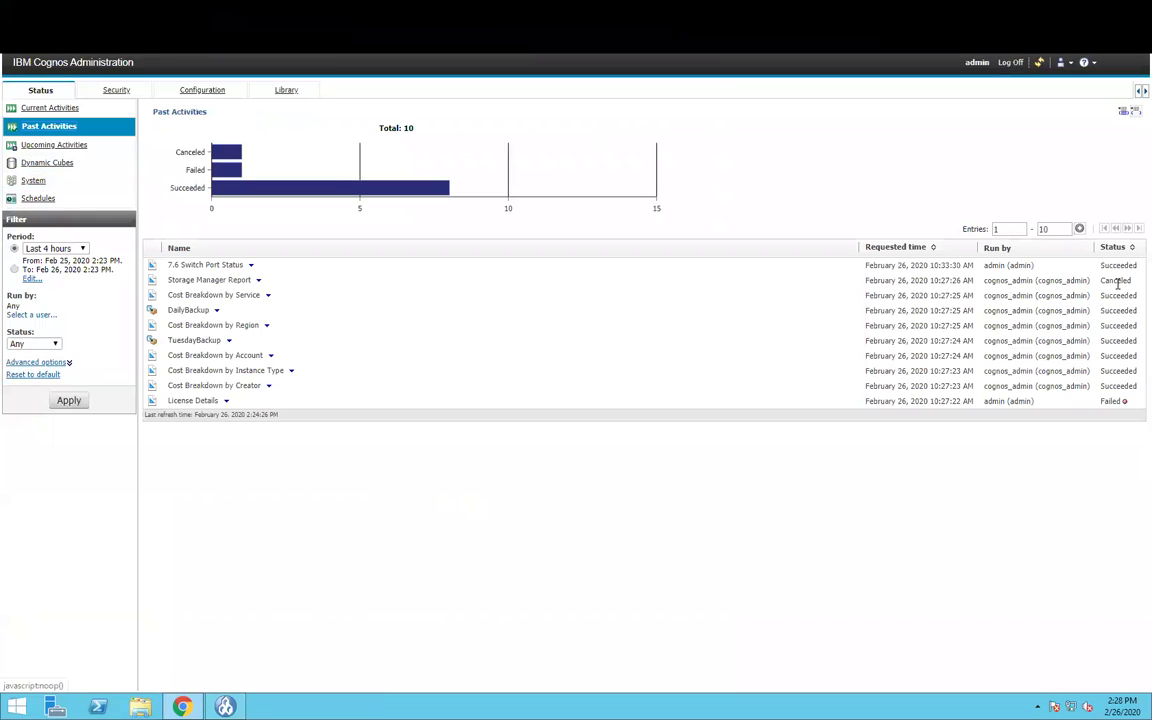
left_click(252, 266)
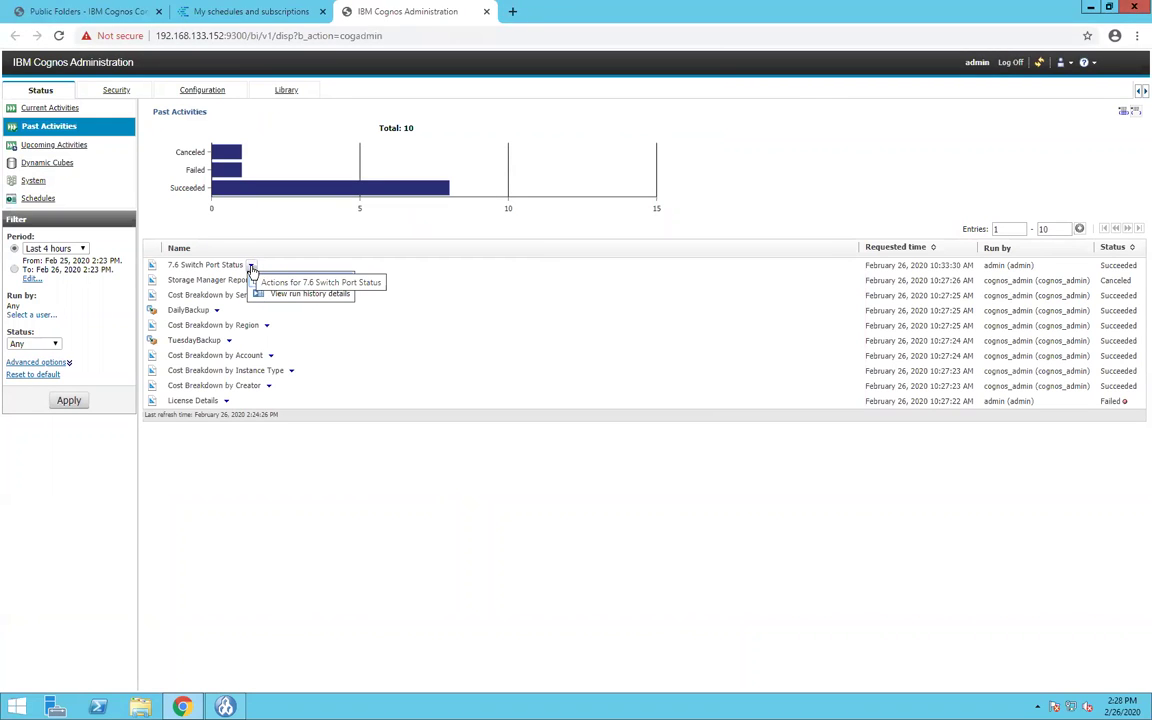
left_click(312, 294)
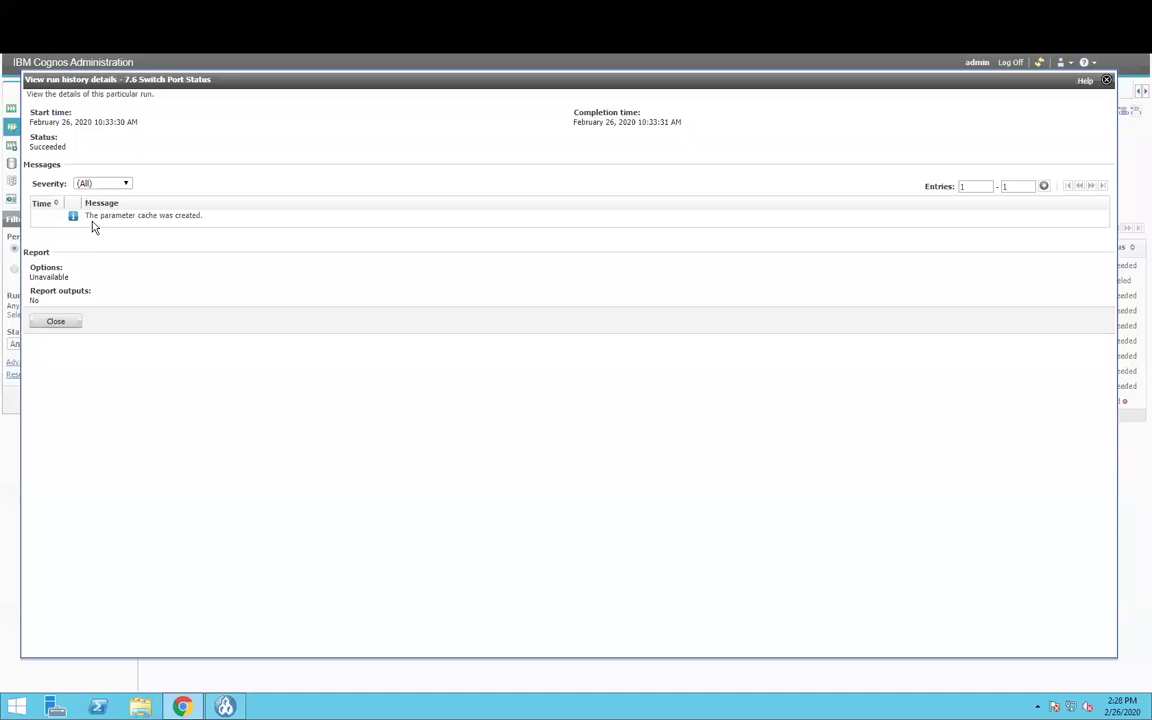
left_click(55, 321)
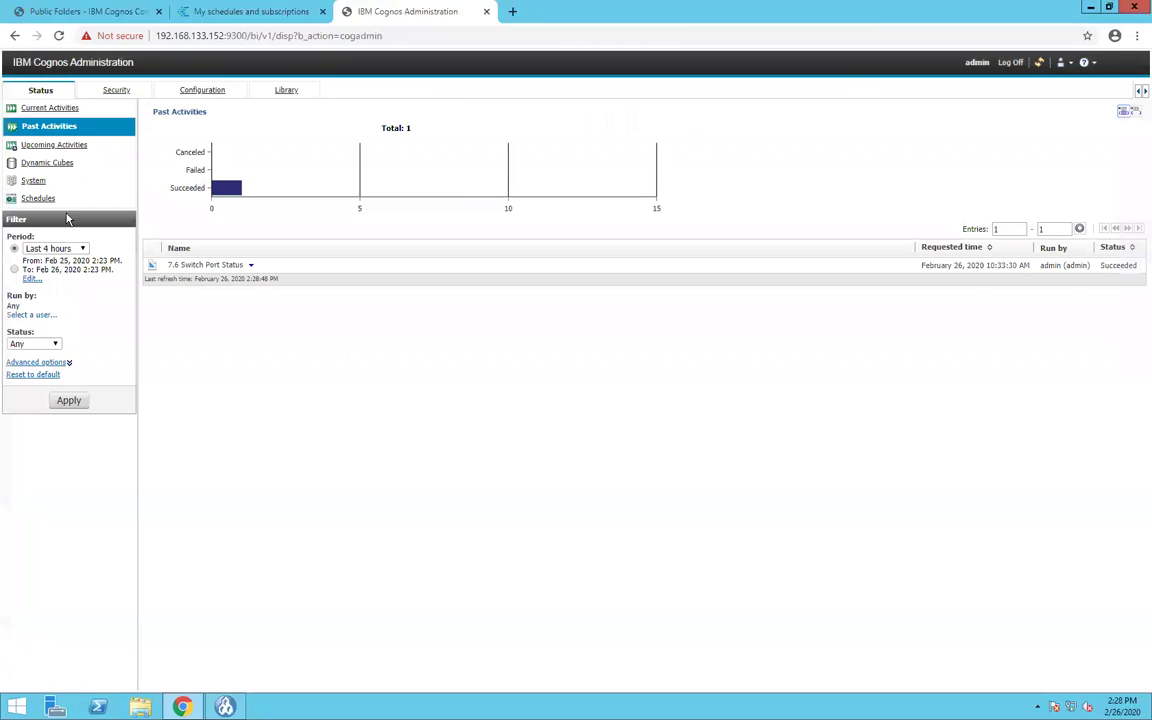
left_click(56, 110)
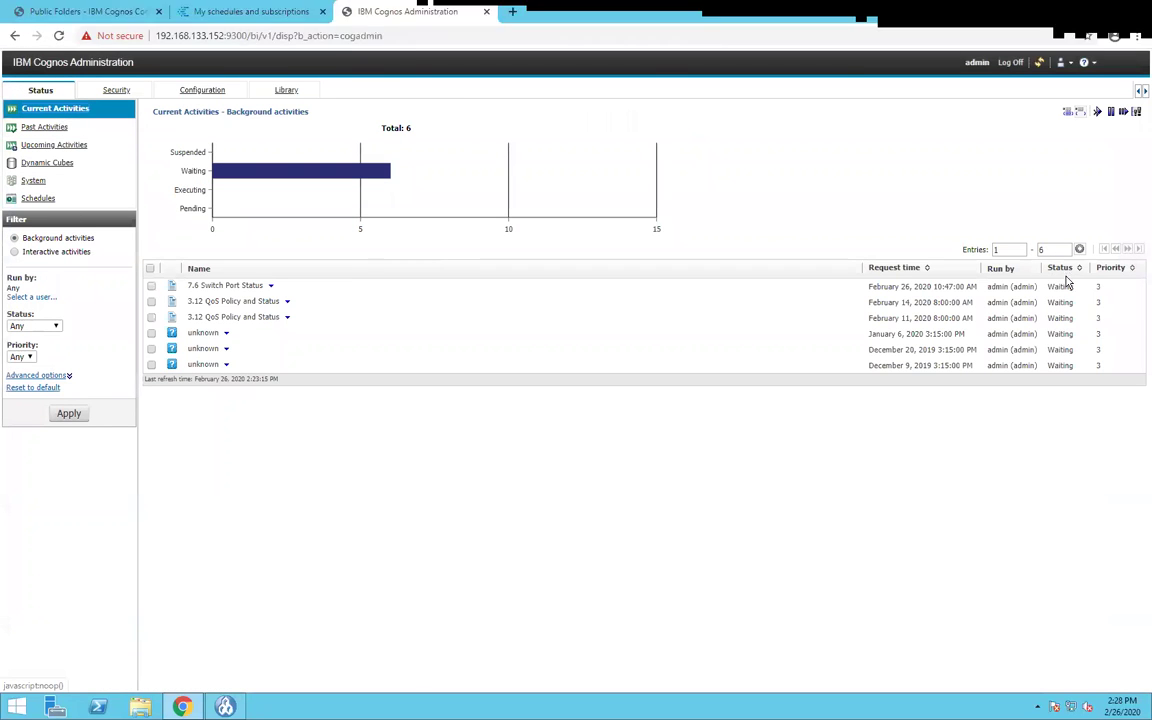
left_click(271, 286)
left_click(300, 319)
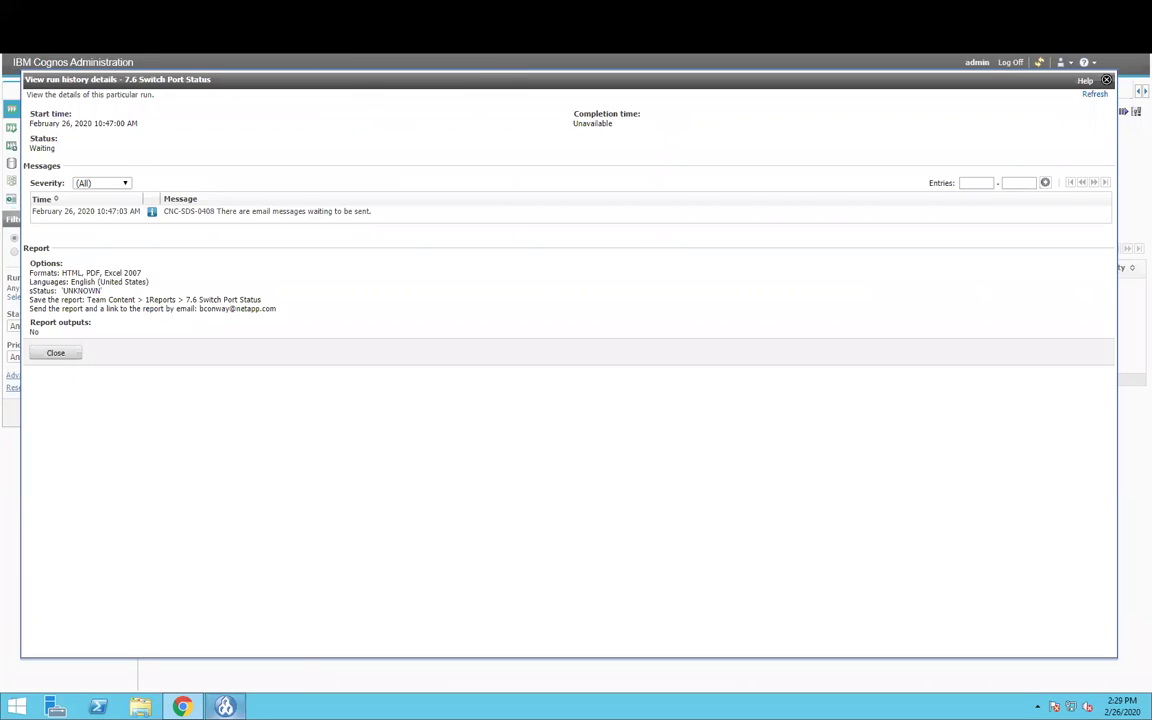
mouse_move(225, 707)
left_click(55, 355)
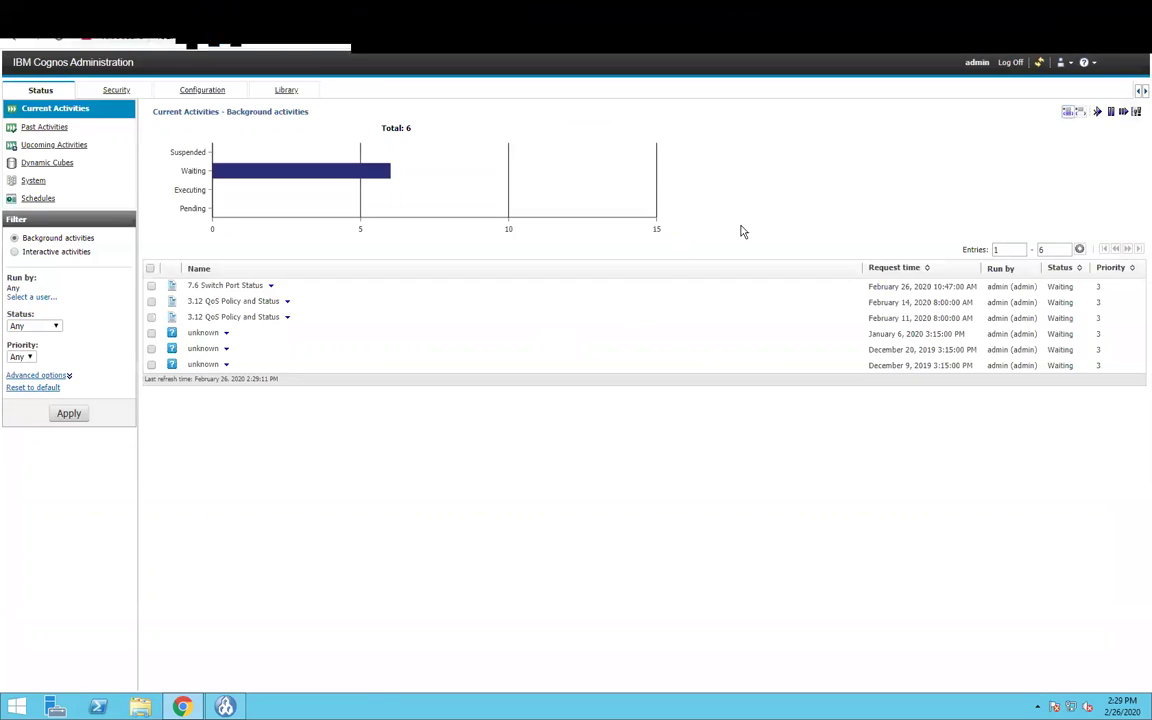